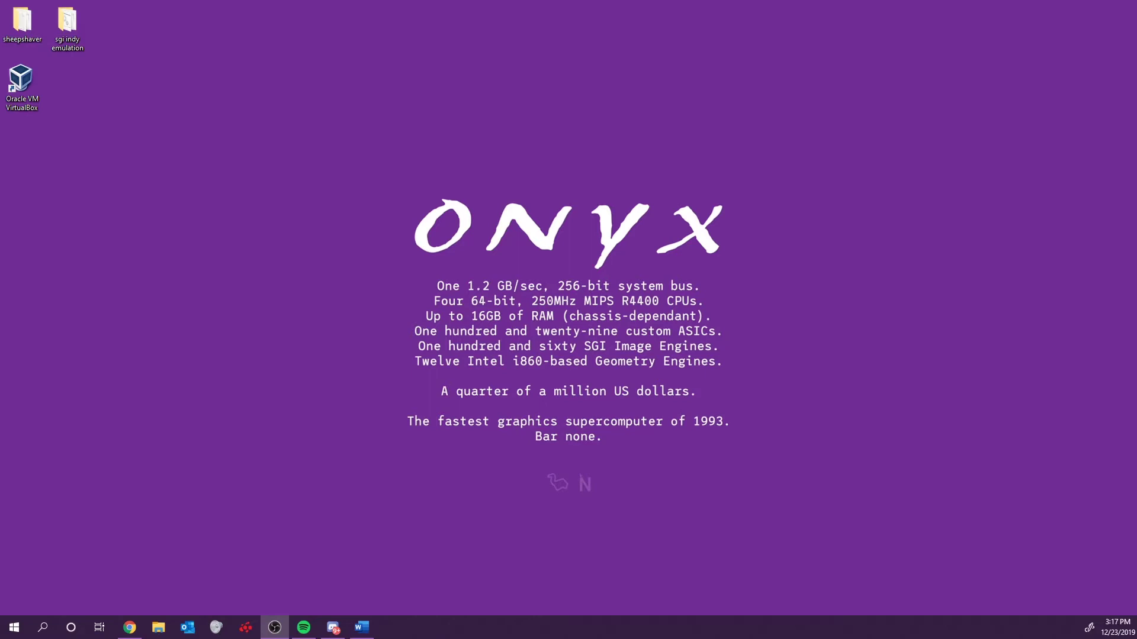
Step: Open the sgi indy emulation folder and review the MAME launch command in the indy text file
{"action": "left_click", "coordinate": [230, 403]}
{"action": "double_click", "coordinate": [77, 36]}
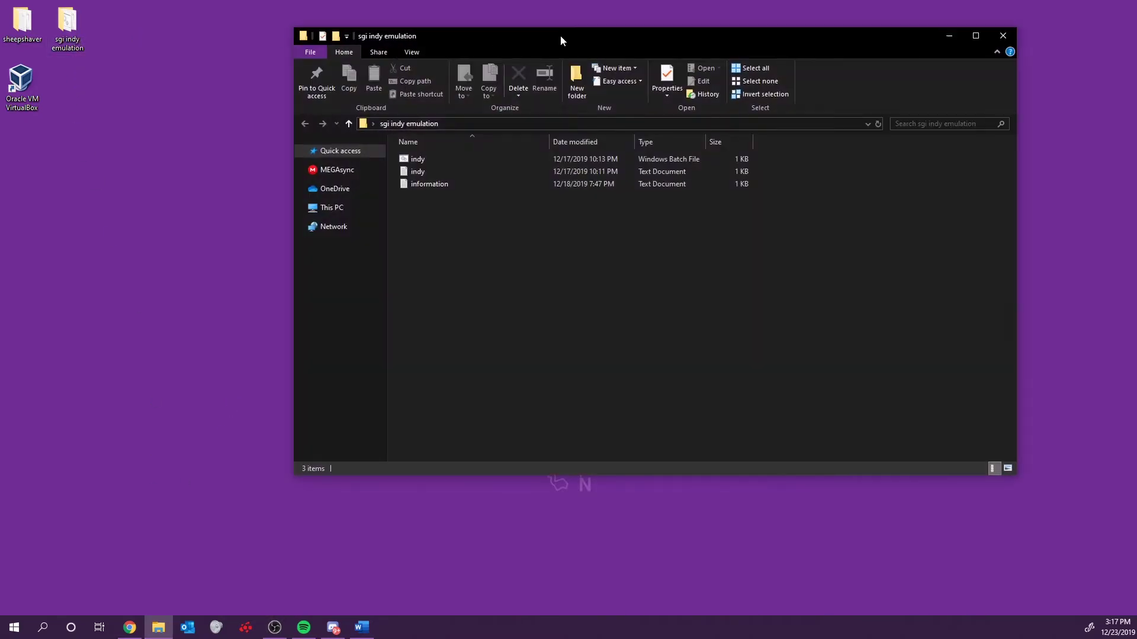
{"action": "left_click_drag", "start_coordinate": [563, 35], "coordinate": [457, 73]}
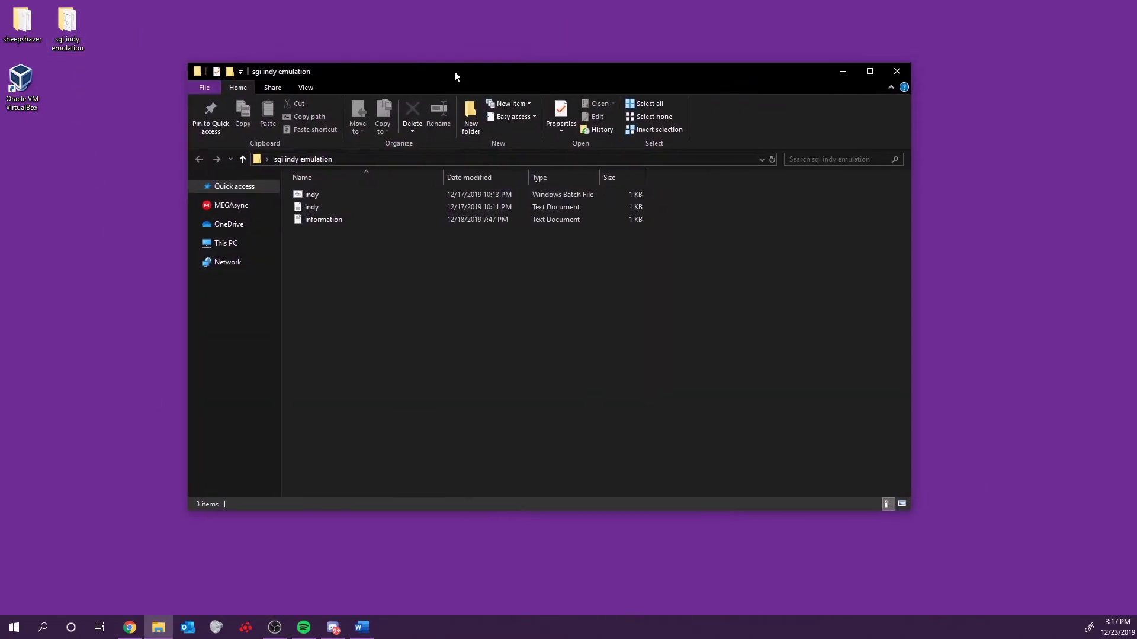
{"action": "left_click", "coordinate": [536, 197]}
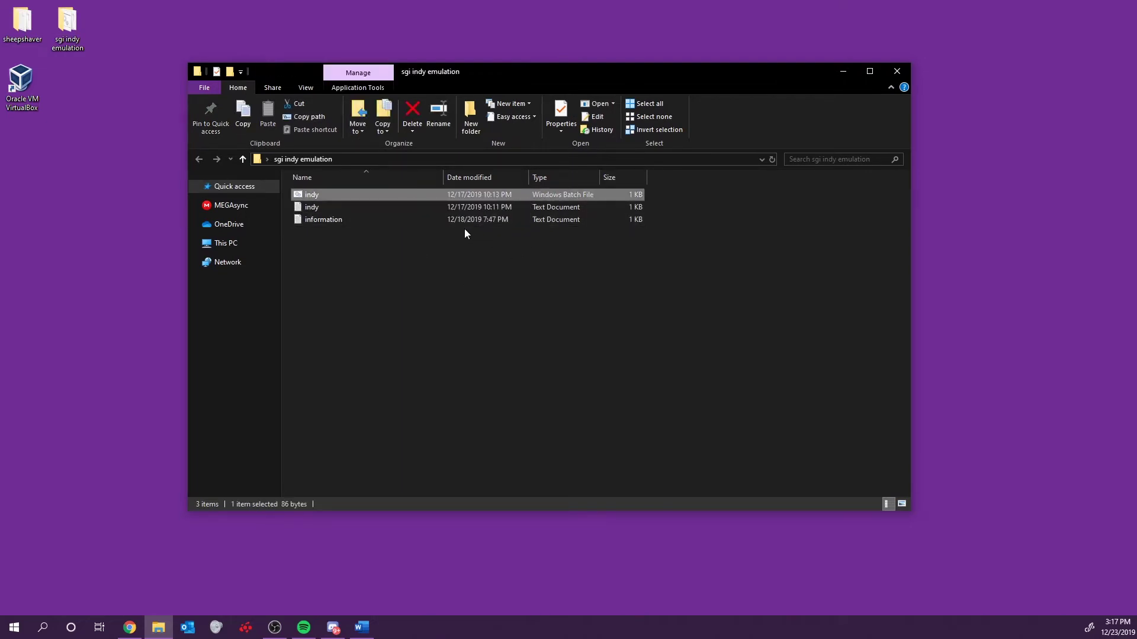
{"action": "left_click", "coordinate": [389, 208]}
{"action": "double_click", "coordinate": [389, 207]}
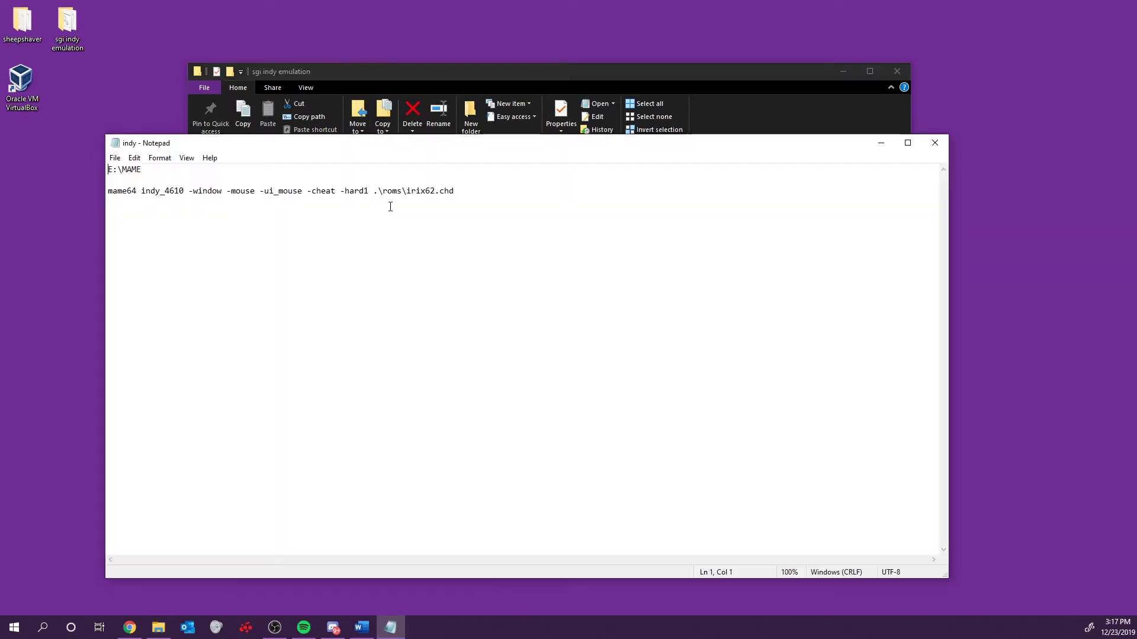
{"action": "left_click", "coordinate": [935, 144]}
Step: Open the information text file, review its two setenv commands, and minimize it
{"action": "double_click", "coordinate": [428, 219]}
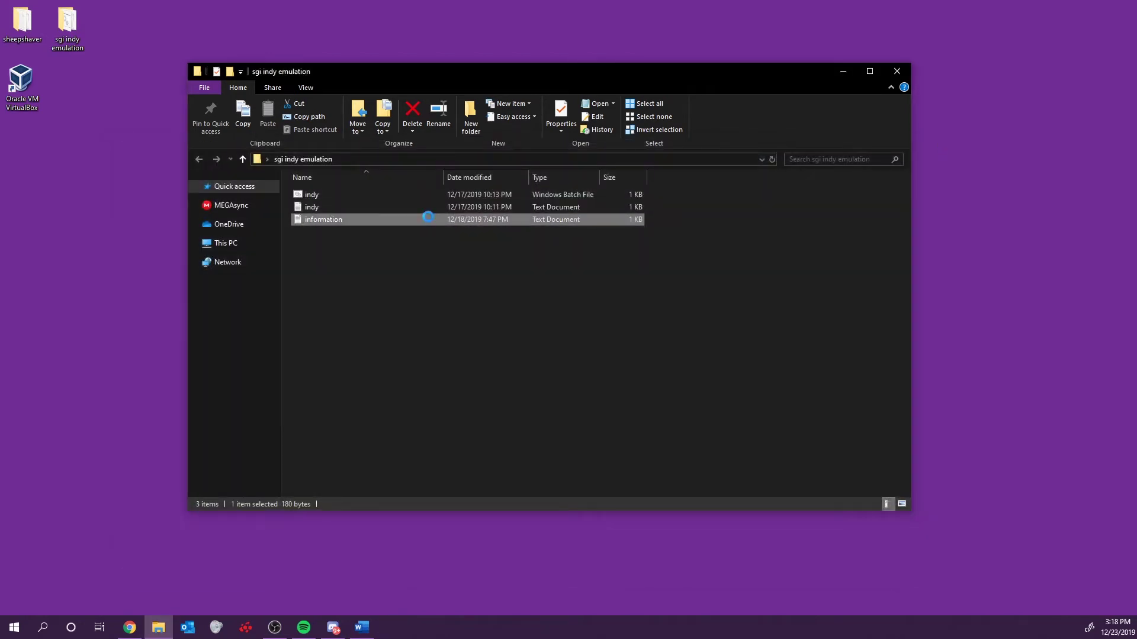
{"action": "left_click_drag", "start_coordinate": [439, 215], "coordinate": [108, 193]}
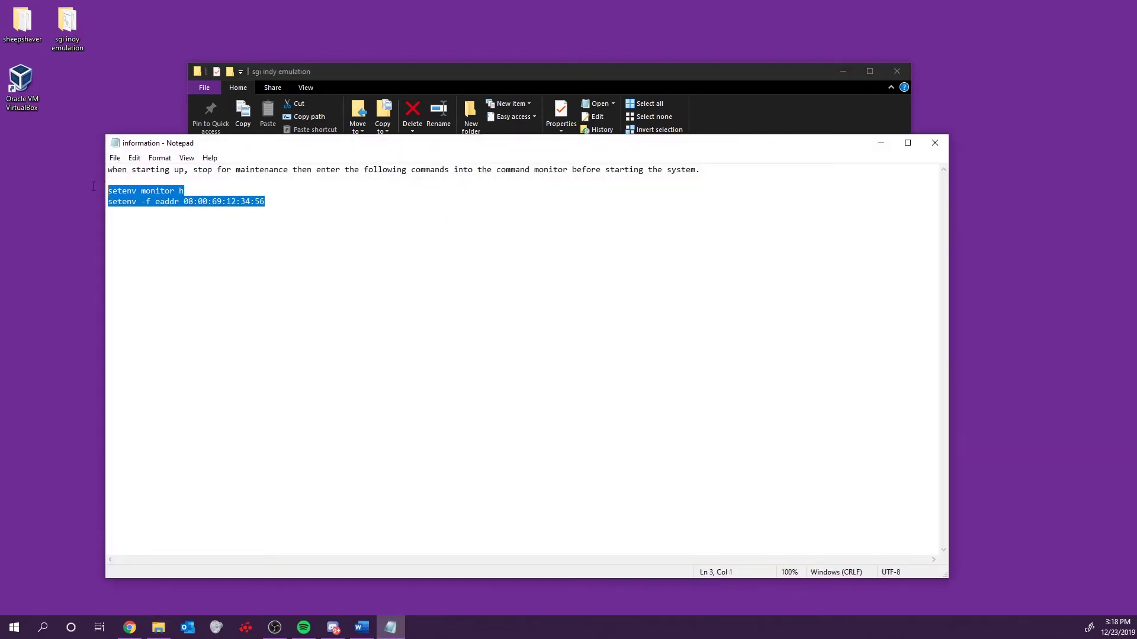
{"action": "left_click", "coordinate": [385, 294]}
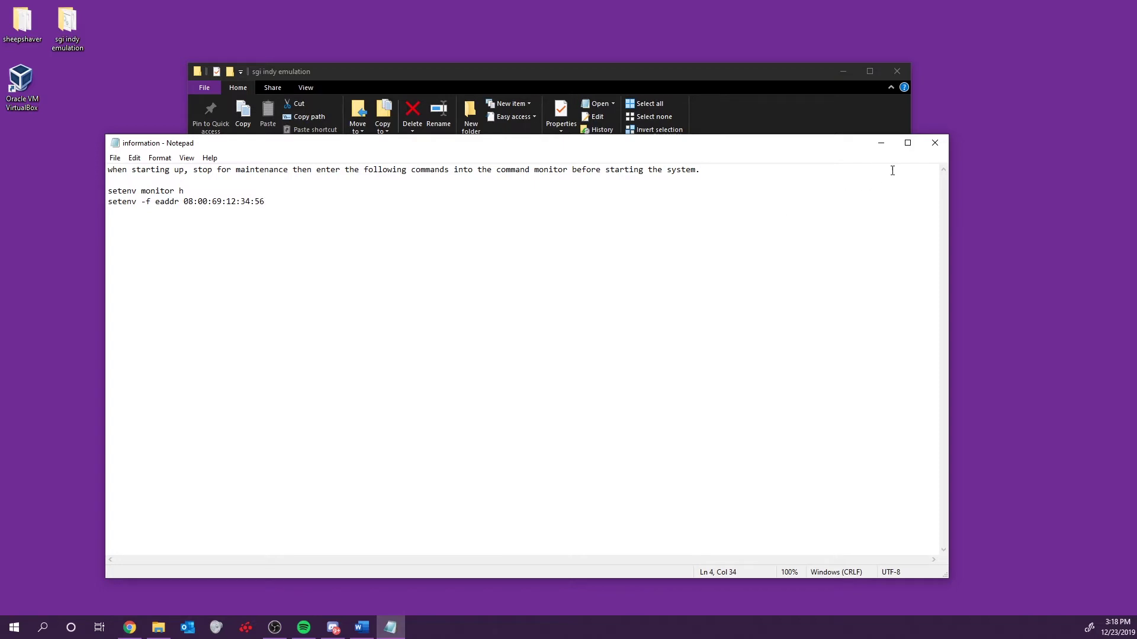
{"action": "left_click", "coordinate": [883, 146]}
{"action": "left_click", "coordinate": [465, 290]}
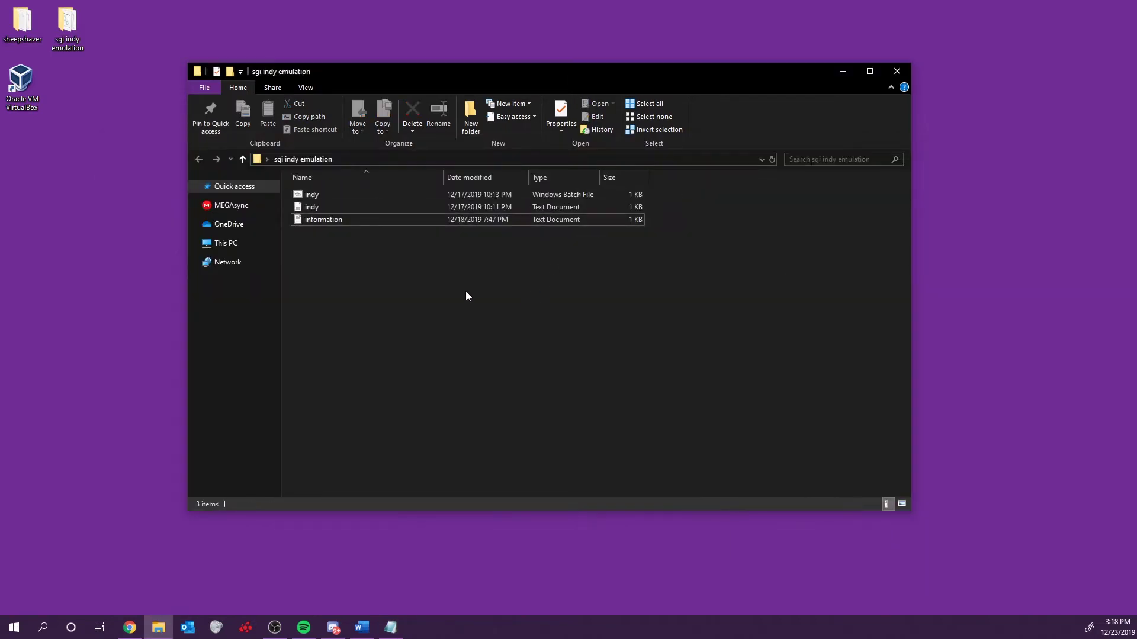
Step: Launch the Indy emulation from the indy batch file and interrupt startup for maintenance to enter the Command Monitor
{"action": "double_click", "coordinate": [302, 194]}
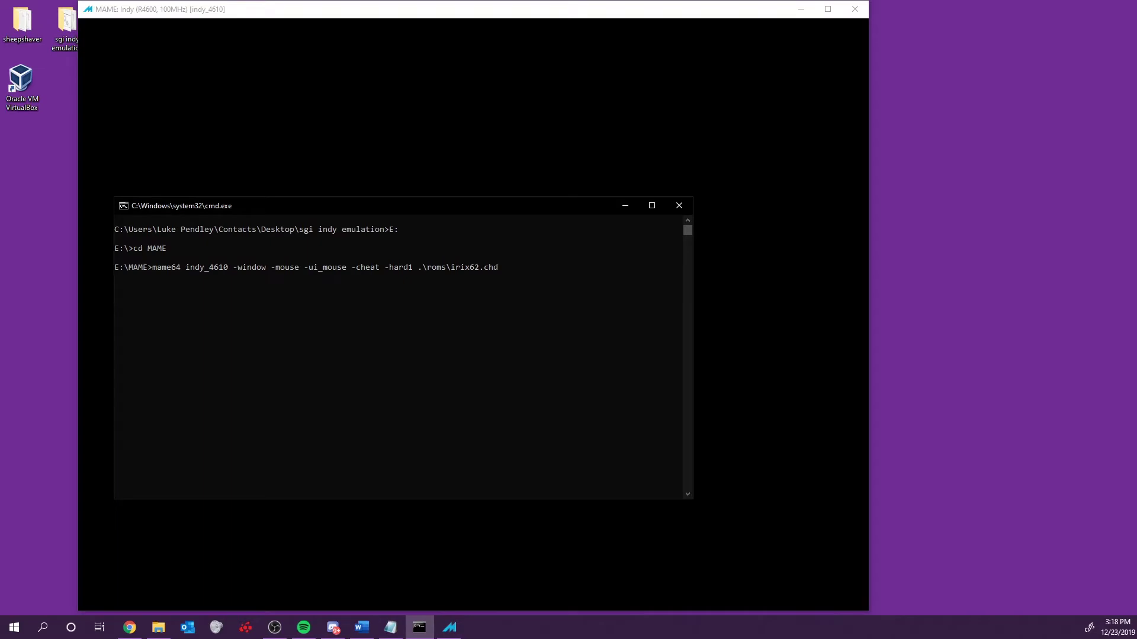
{"action": "key", "text": "alt+Tab"}
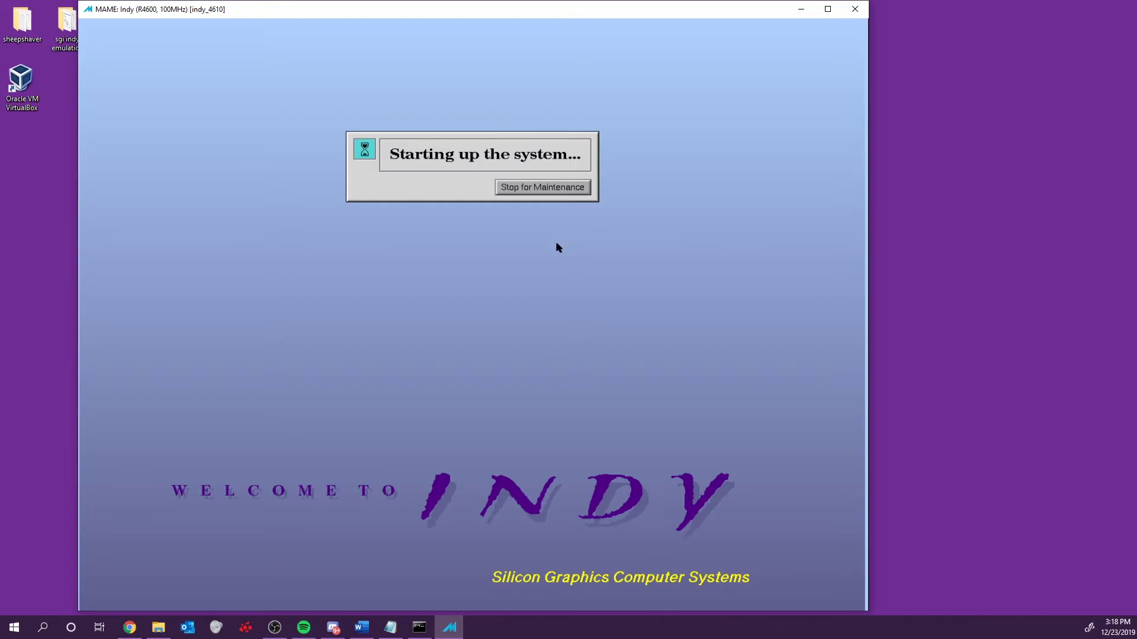
{"action": "left_click", "coordinate": [580, 186]}
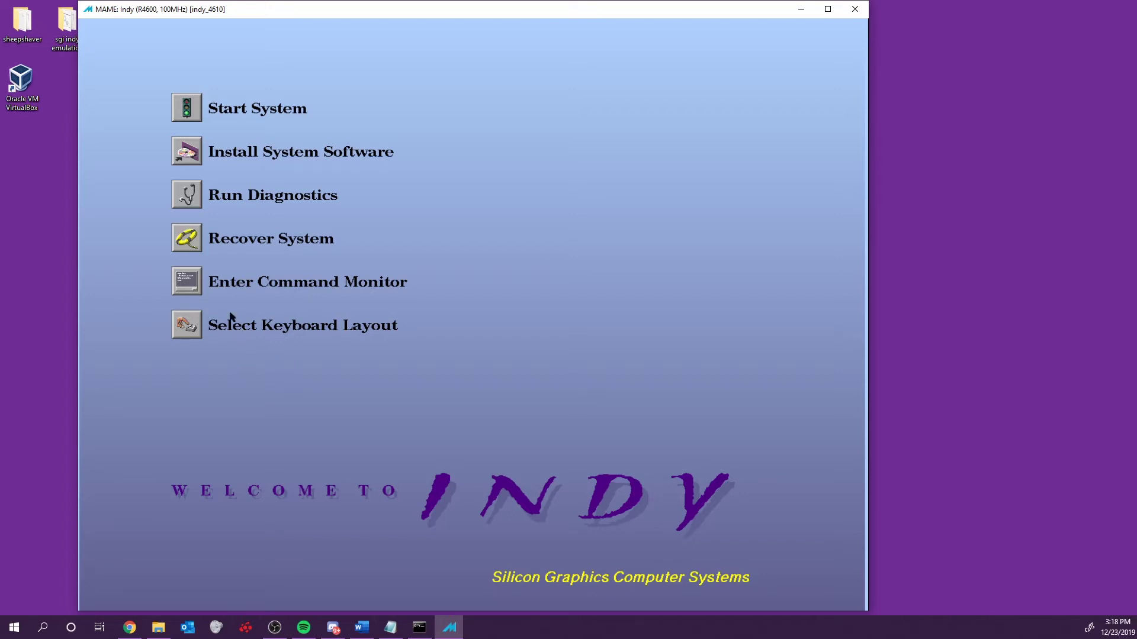
{"action": "left_click", "coordinate": [186, 279]}
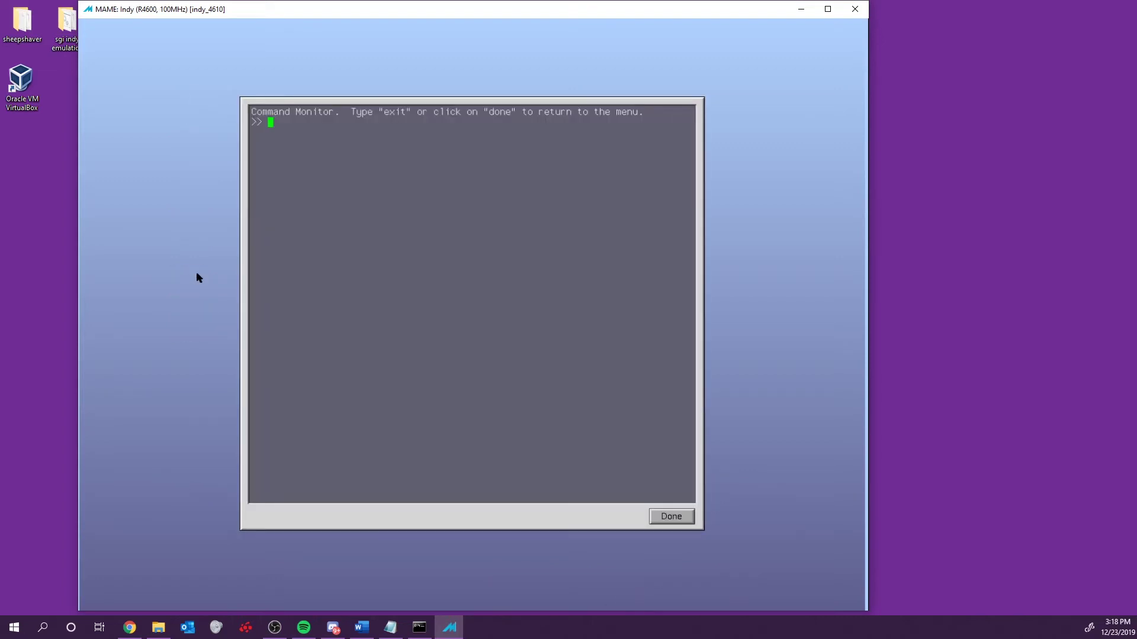
Step: With the information notes placed beside the emulator, run setenv monitor h and setenv -f eaddr 08:00:69:12:34:56 in the Command Monitor
{"action": "type", "text": "set"}
{"action": "type", "text": "env"}
{"action": "left_click", "coordinate": [391, 627]}
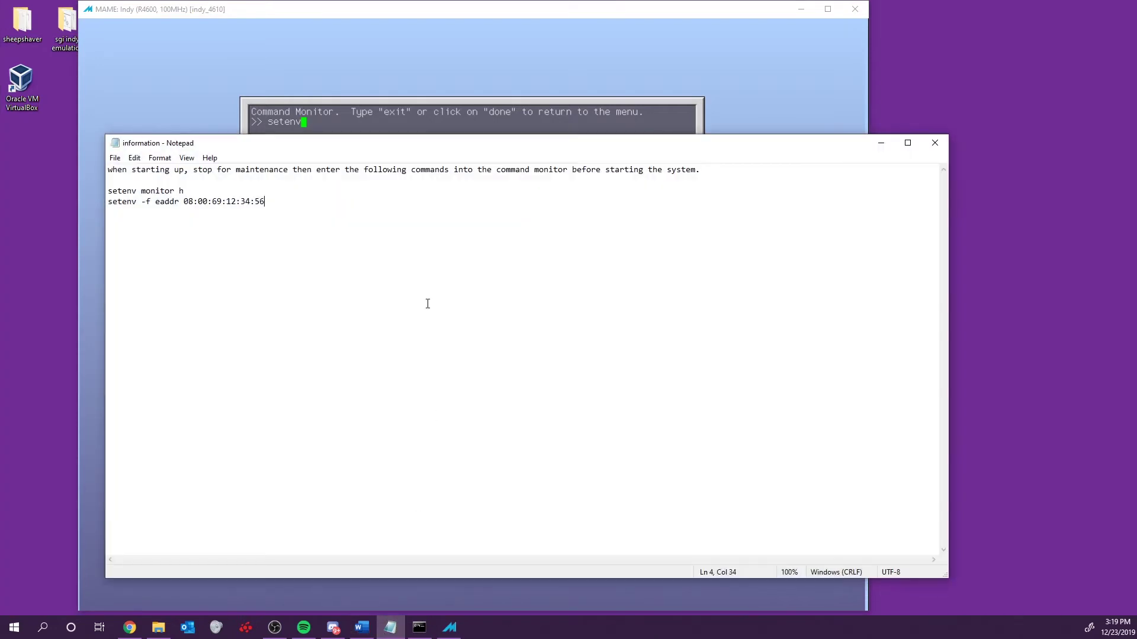
{"action": "left_click_drag", "start_coordinate": [420, 144], "coordinate": [1133, 200]}
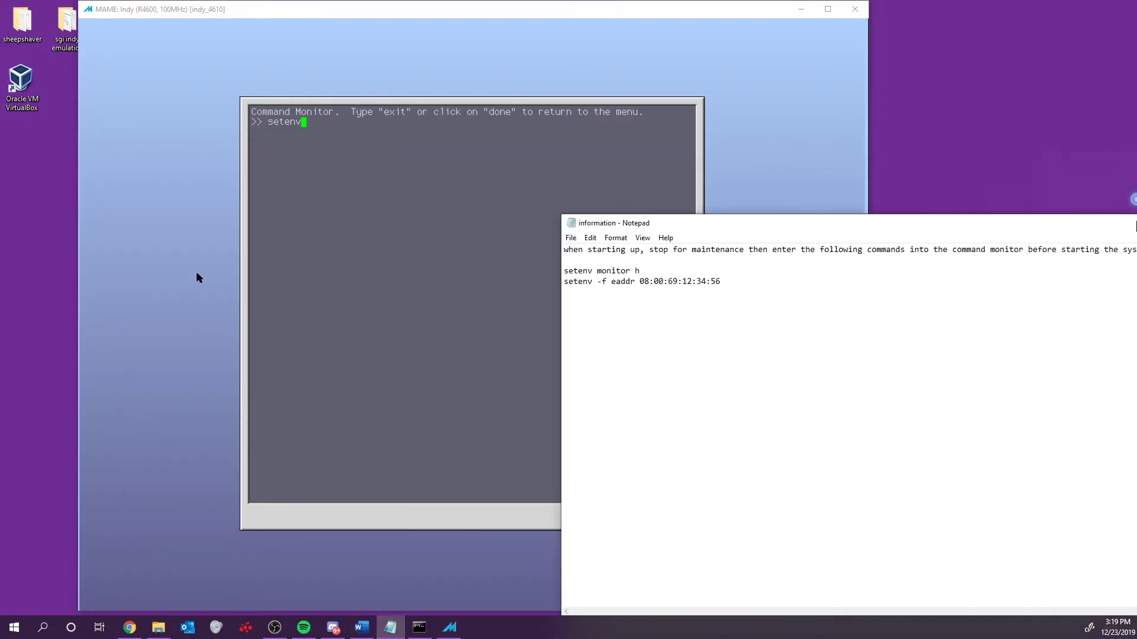
{"action": "left_click", "coordinate": [183, 197]}
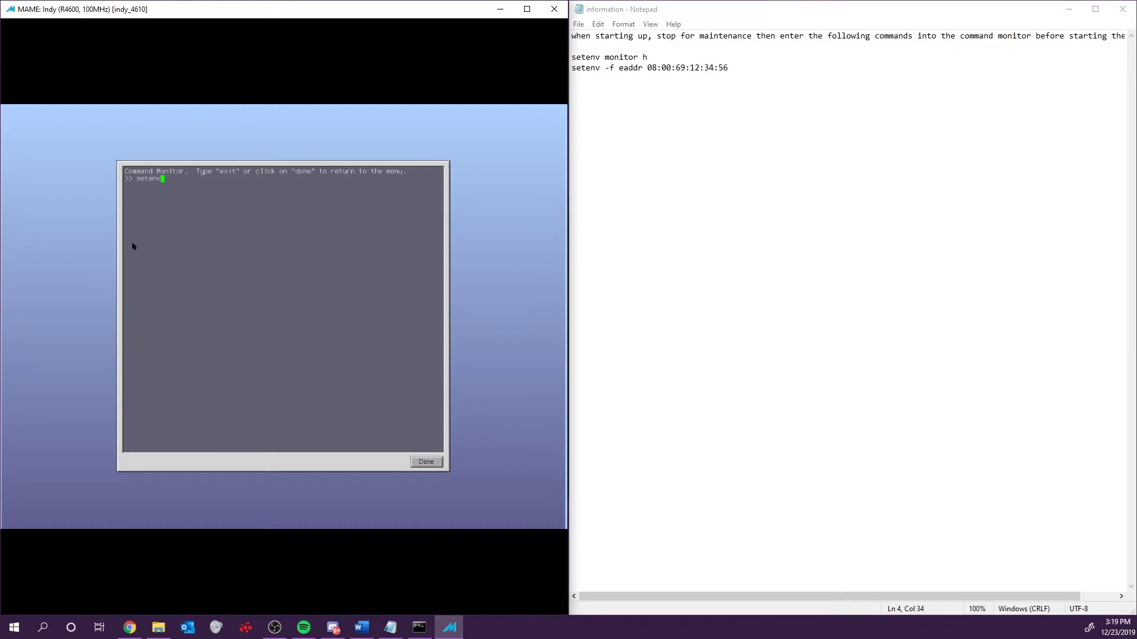
{"action": "type", "text": "monitor h"}
{"action": "key", "text": "Return"}
{"action": "type", "text": "setenv -f eaddr 08:00:69:12:34:56"}
{"action": "key", "text": "Return"}
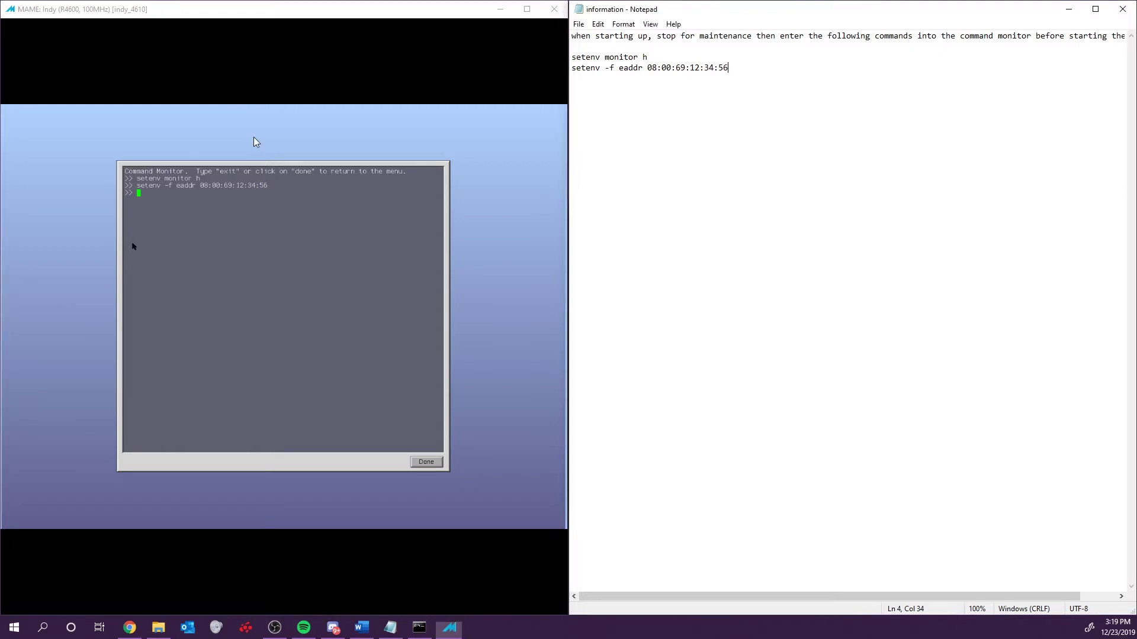
Step: Take the MAME Indy window out of the side-by-side layout and maximize it
{"action": "left_click", "coordinate": [1068, 9]}
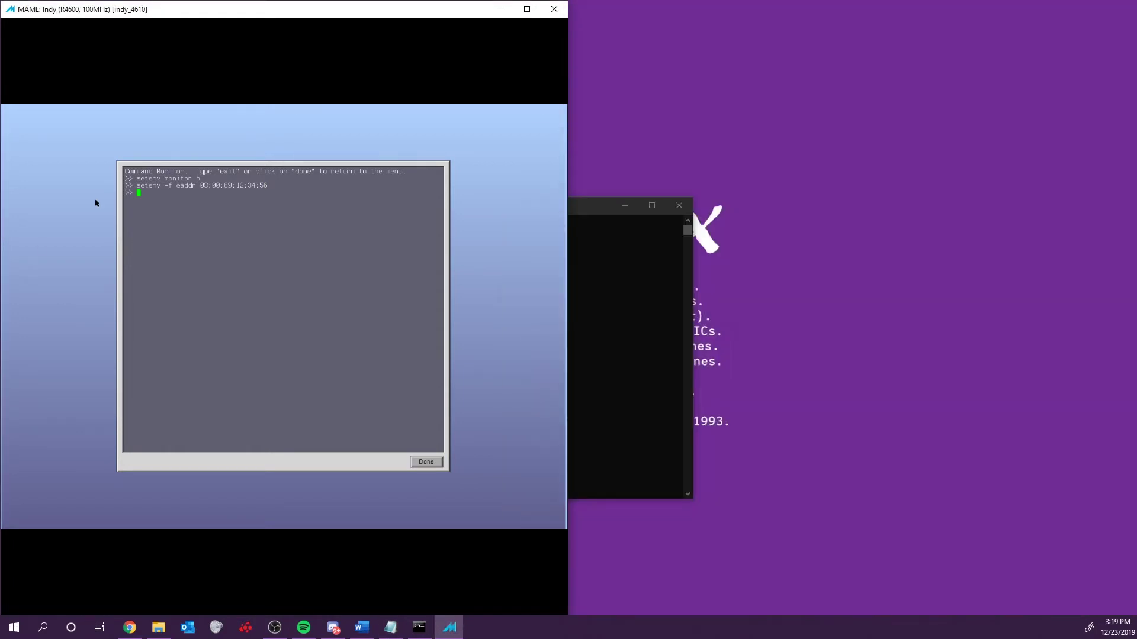
{"action": "key", "text": "alt+Tab"}
{"action": "left_click", "coordinate": [128, 193]}
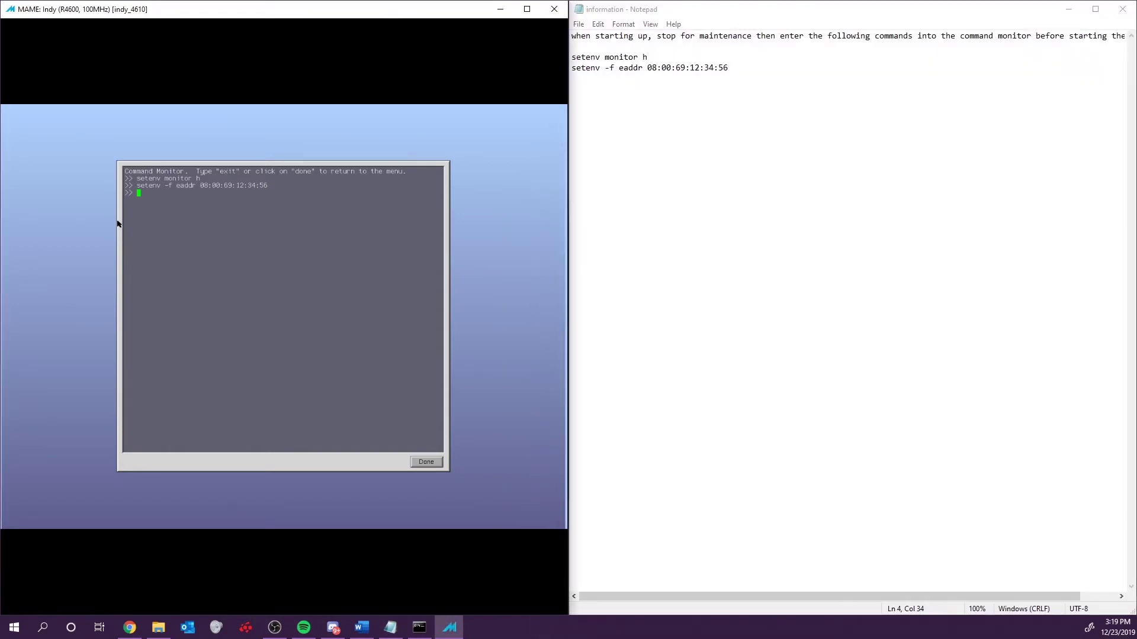
{"action": "left_click", "coordinate": [554, 9]}
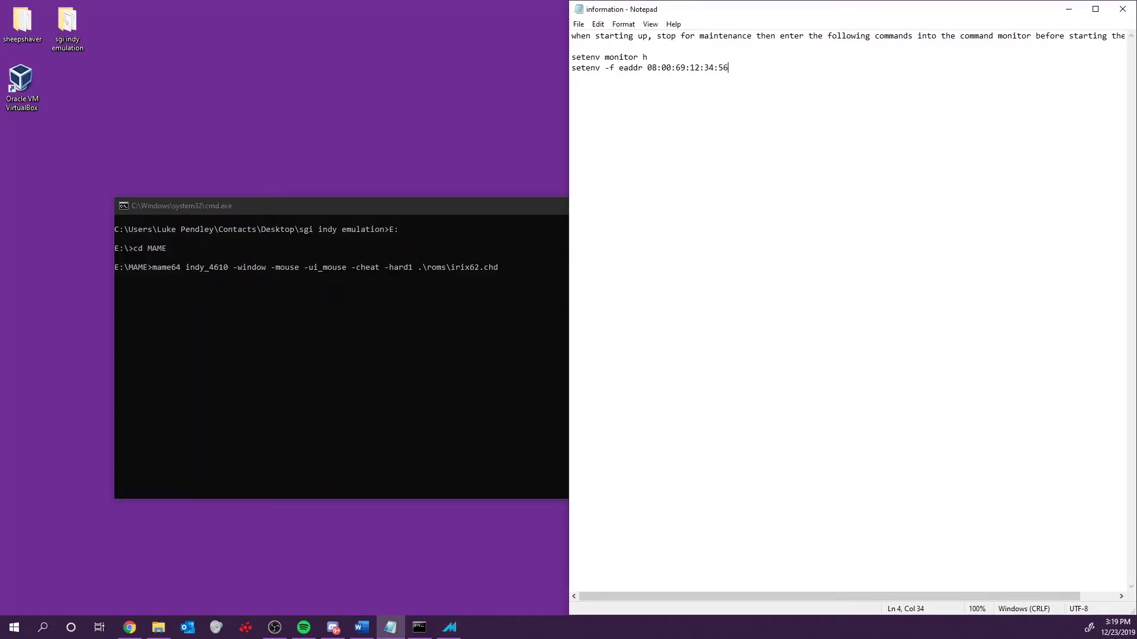
{"action": "left_click", "coordinate": [449, 626]}
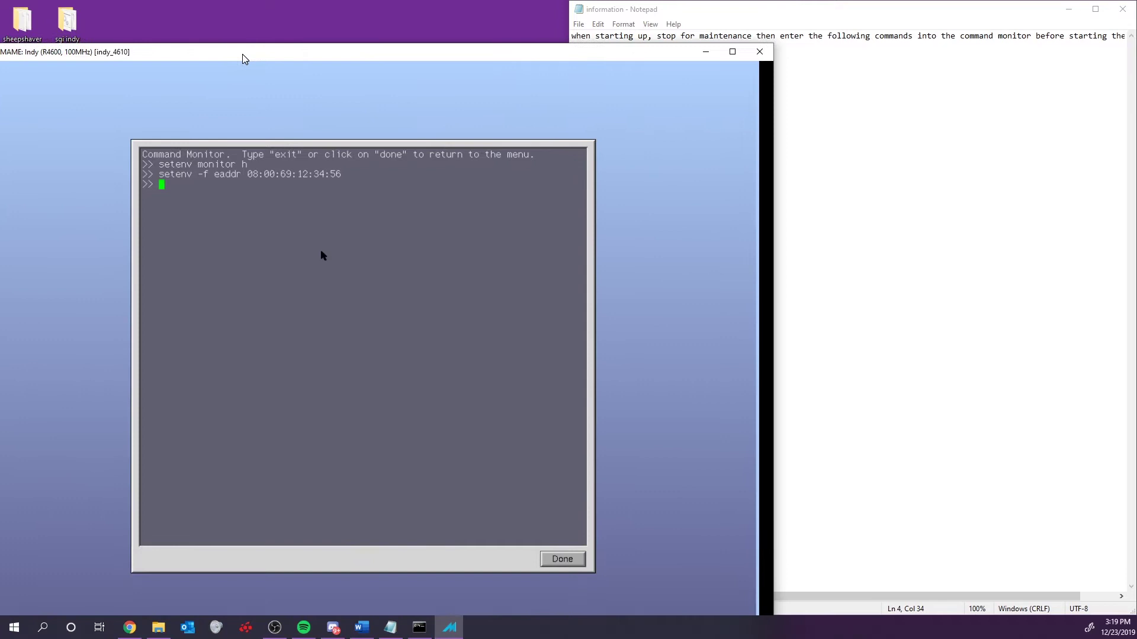
{"action": "left_click_drag", "start_coordinate": [243, 56], "coordinate": [295, 5]}
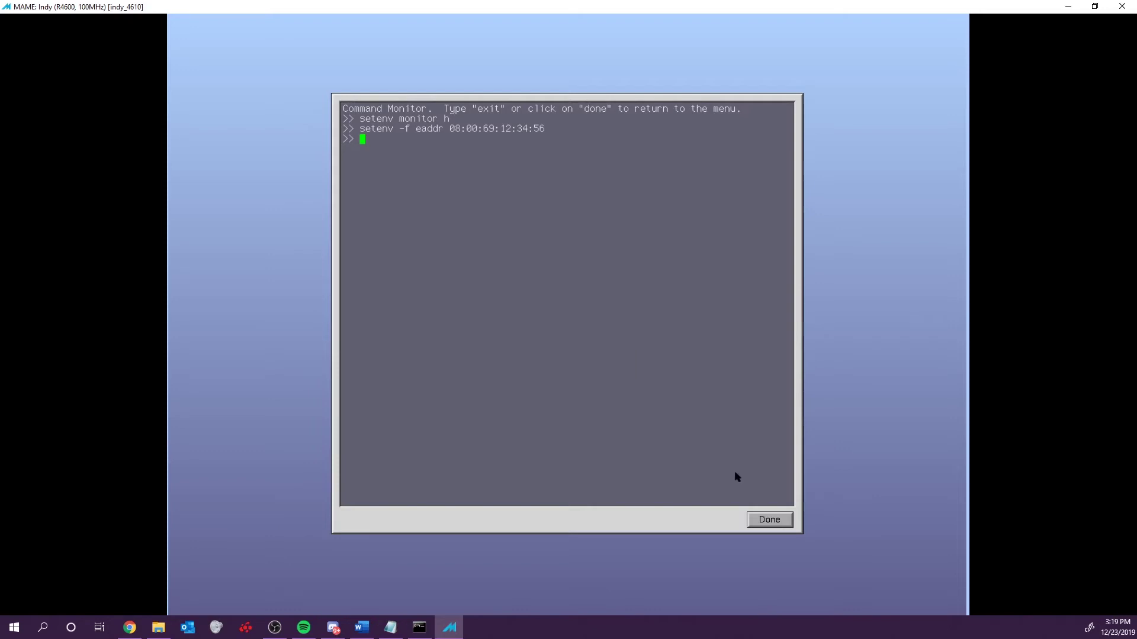
Step: Leave the Command Monitor to start the Indy system, and log in as root
{"action": "left_click", "coordinate": [758, 522]}
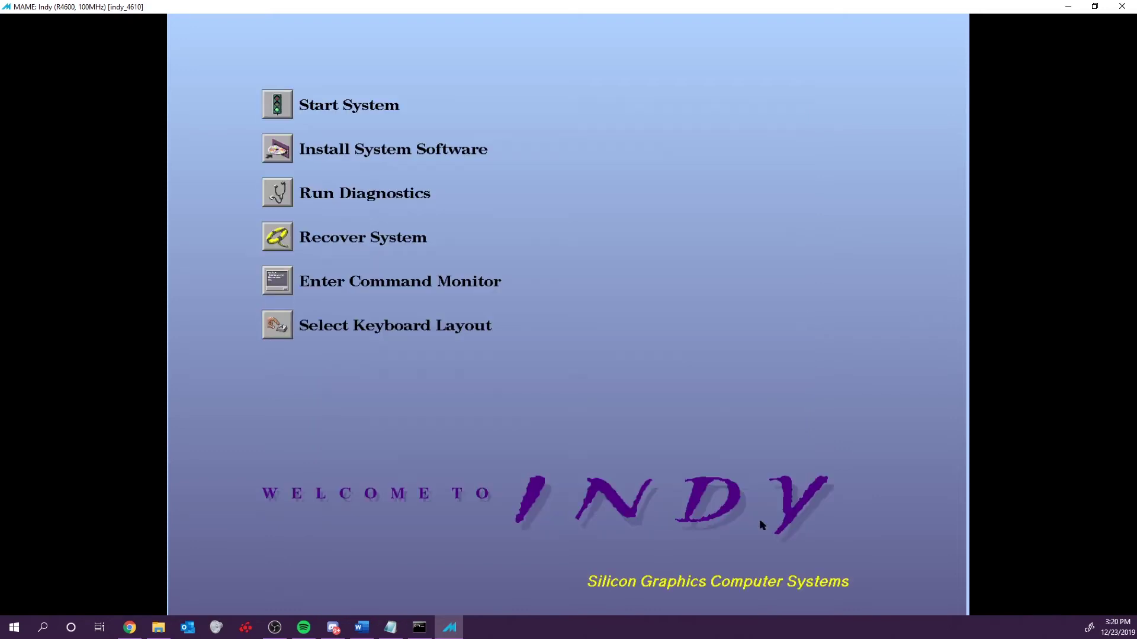
{"action": "left_click", "coordinate": [277, 102]}
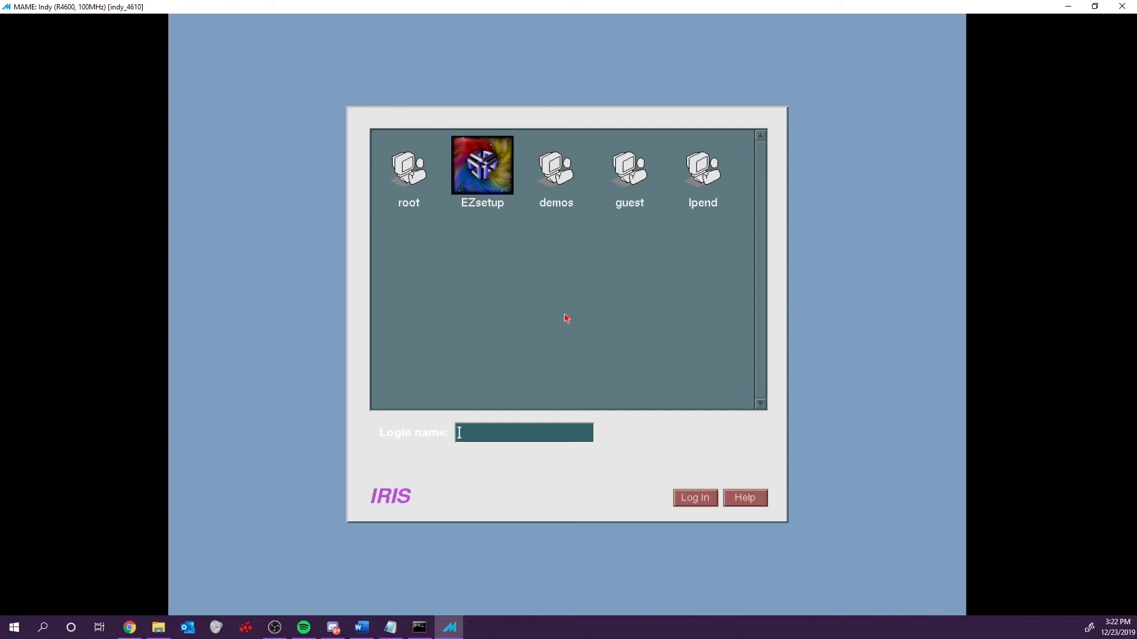
{"action": "type", "text": "r"}
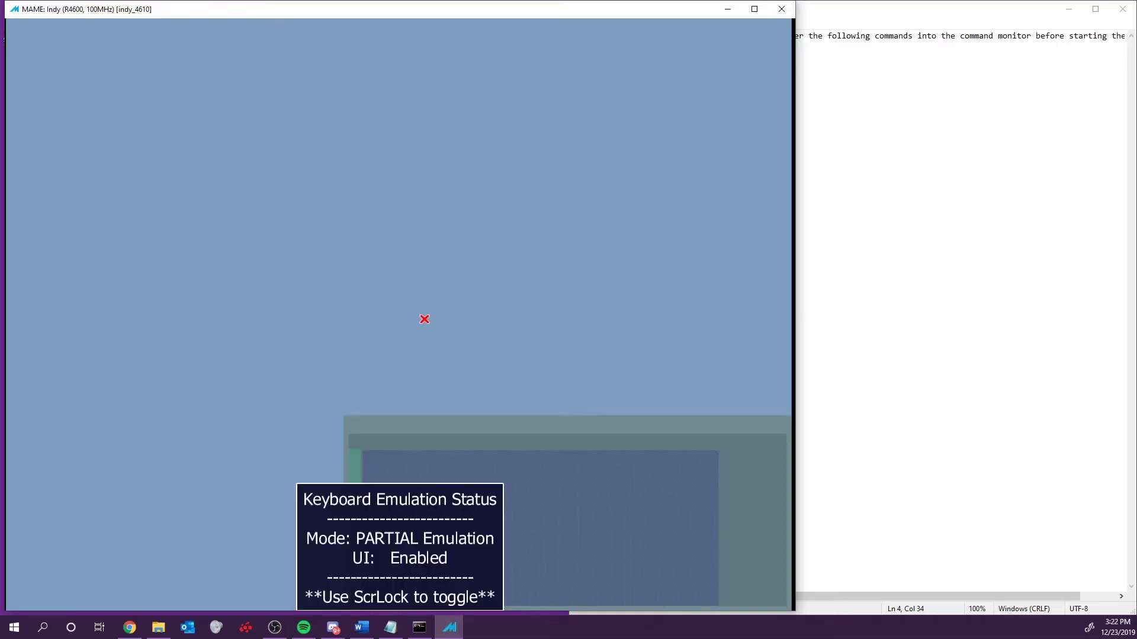
{"action": "key", "text": "Scroll_Lock"}
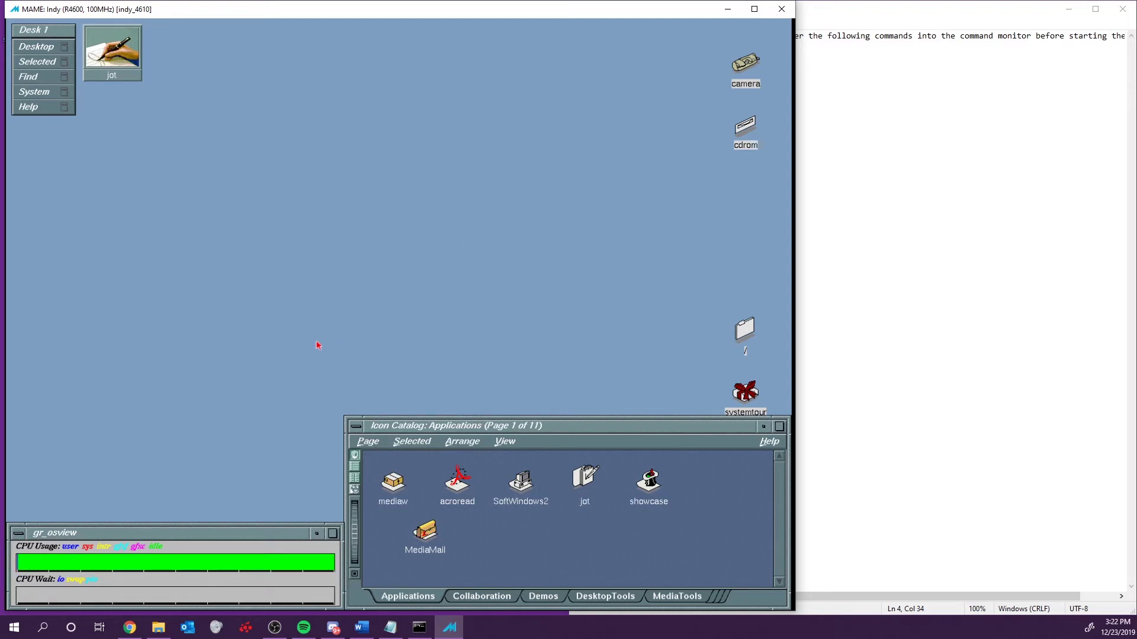
Step: Quit the minimized jot window on the IRIX desktop
{"action": "right_click", "coordinate": [146, 67]}
{"action": "left_click", "coordinate": [133, 70]}
{"action": "left_click", "coordinate": [118, 75]}
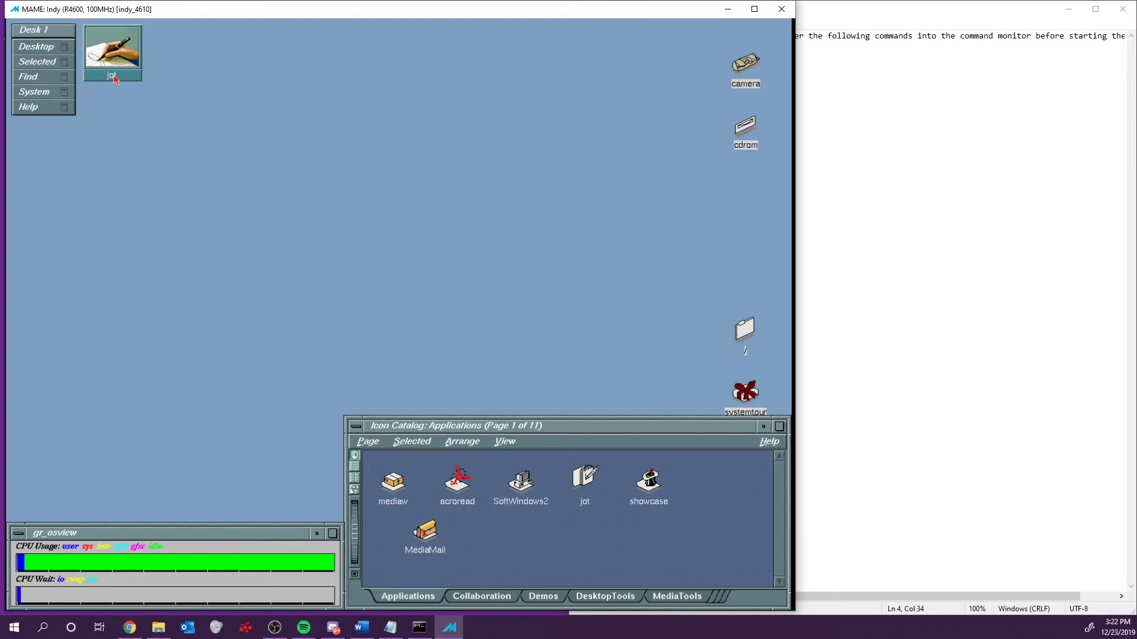
{"action": "left_click", "coordinate": [113, 78]}
{"action": "left_click", "coordinate": [126, 169]}
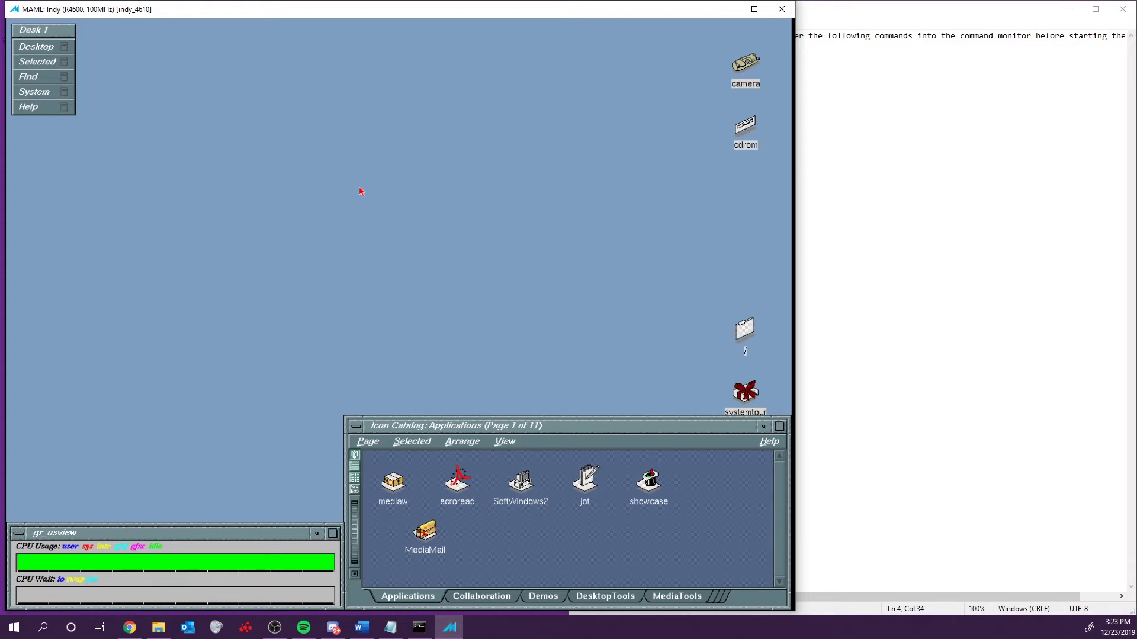
Step: Open the System Manager, examine its hardware details and administration tools, and quit it
{"action": "left_click", "coordinate": [55, 96]}
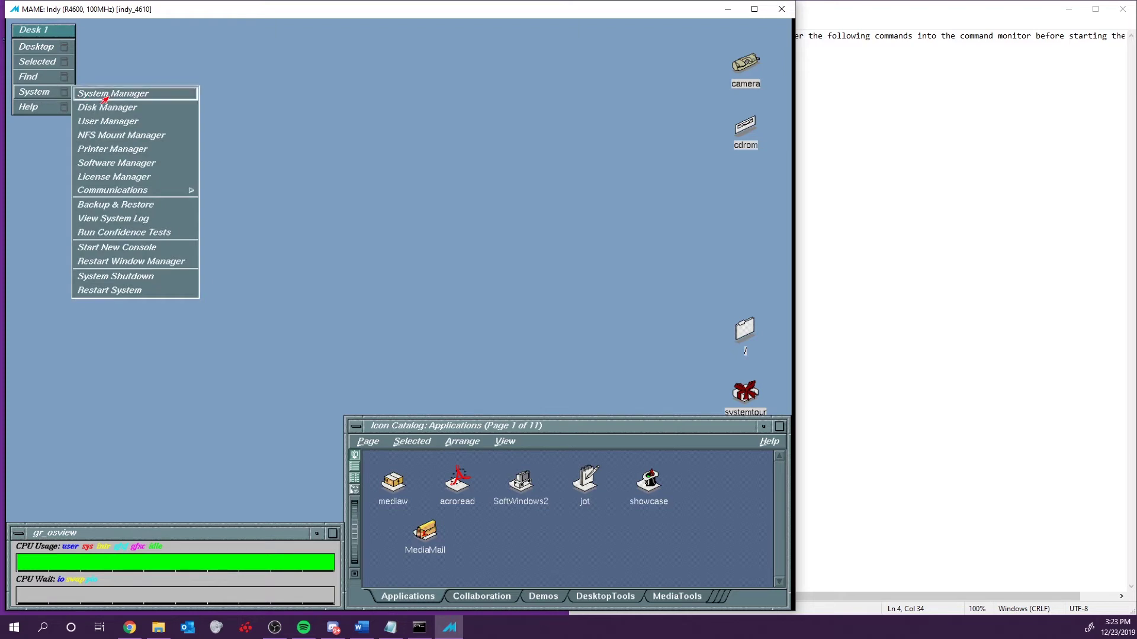
{"action": "left_click", "coordinate": [133, 99]}
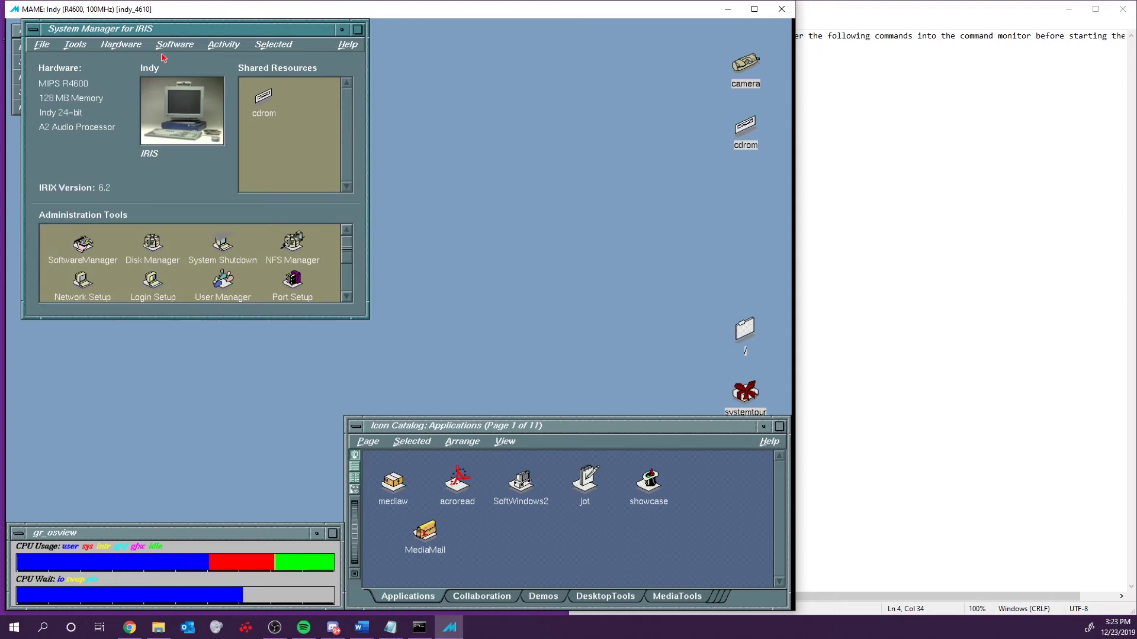
{"action": "left_click_drag", "start_coordinate": [184, 29], "coordinate": [386, 76]}
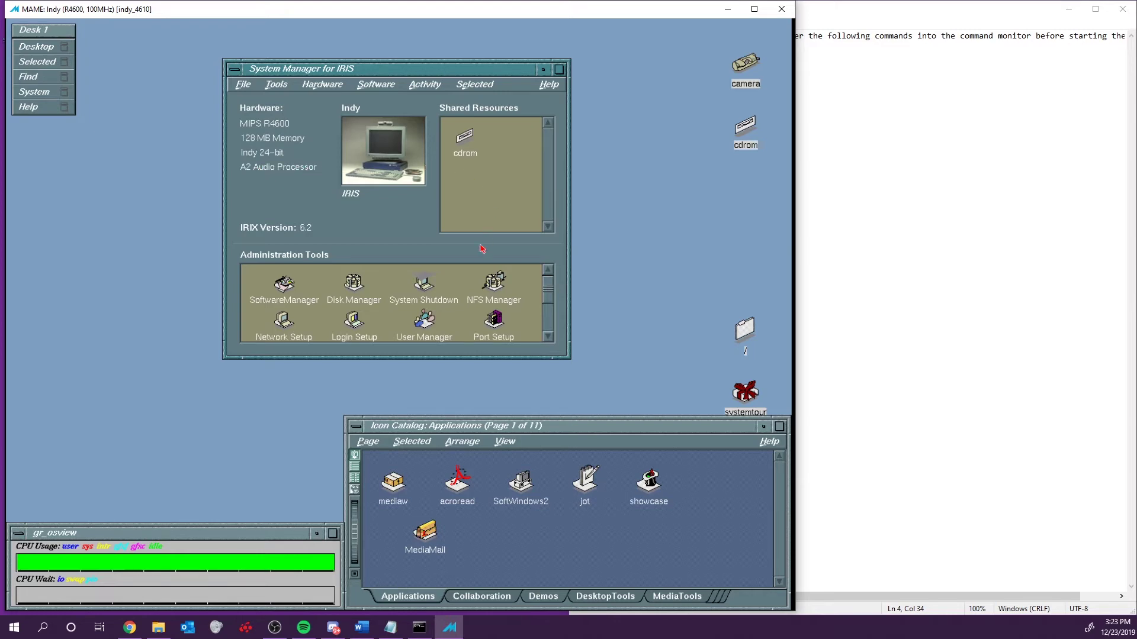
{"action": "left_click", "coordinate": [548, 336]}
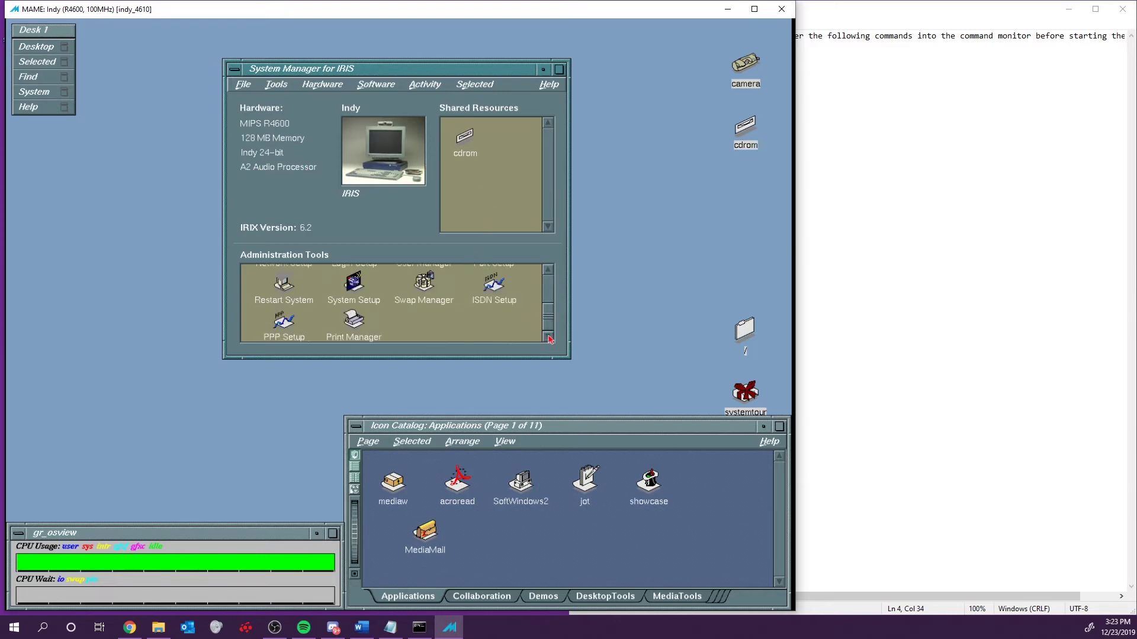
{"action": "left_click_drag", "start_coordinate": [547, 313], "coordinate": [548, 281]}
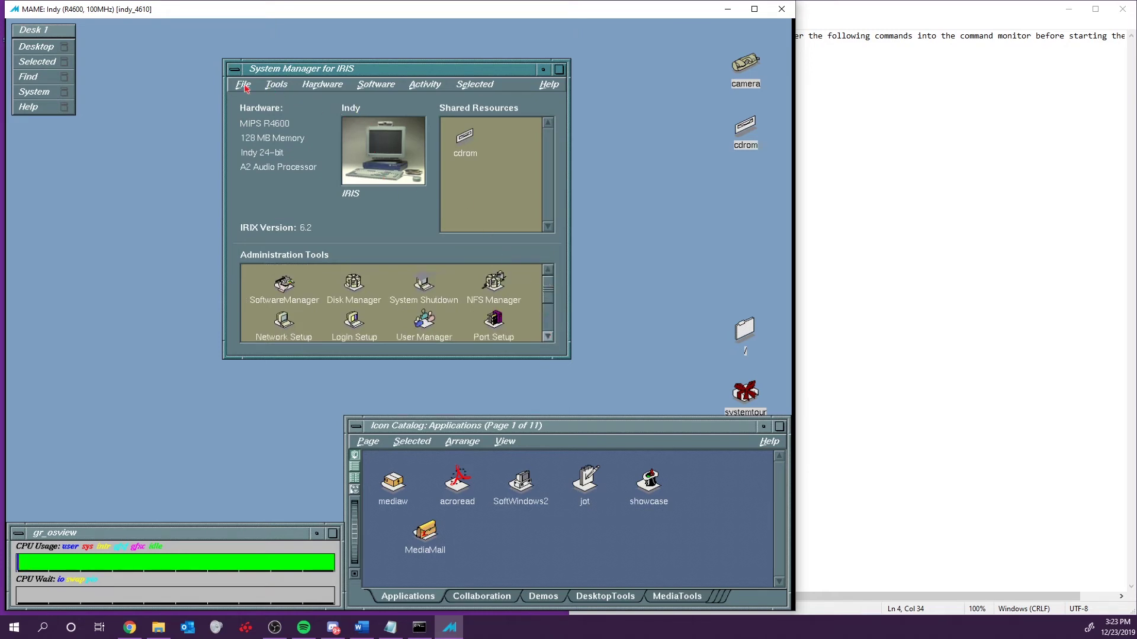
{"action": "left_click", "coordinate": [234, 69]}
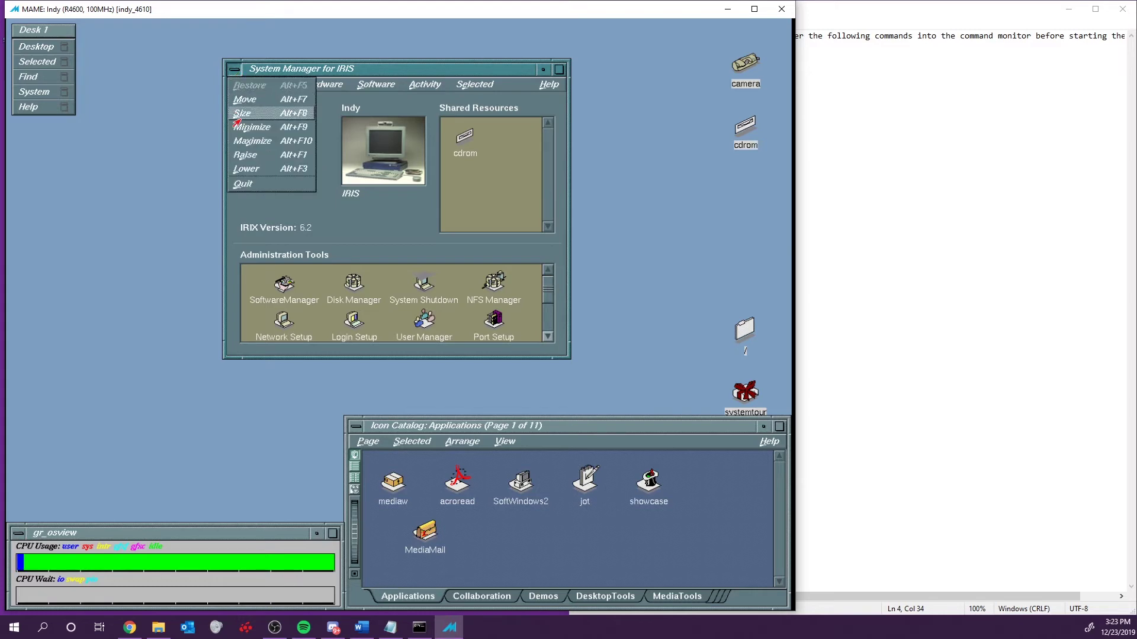
{"action": "left_click", "coordinate": [247, 183]}
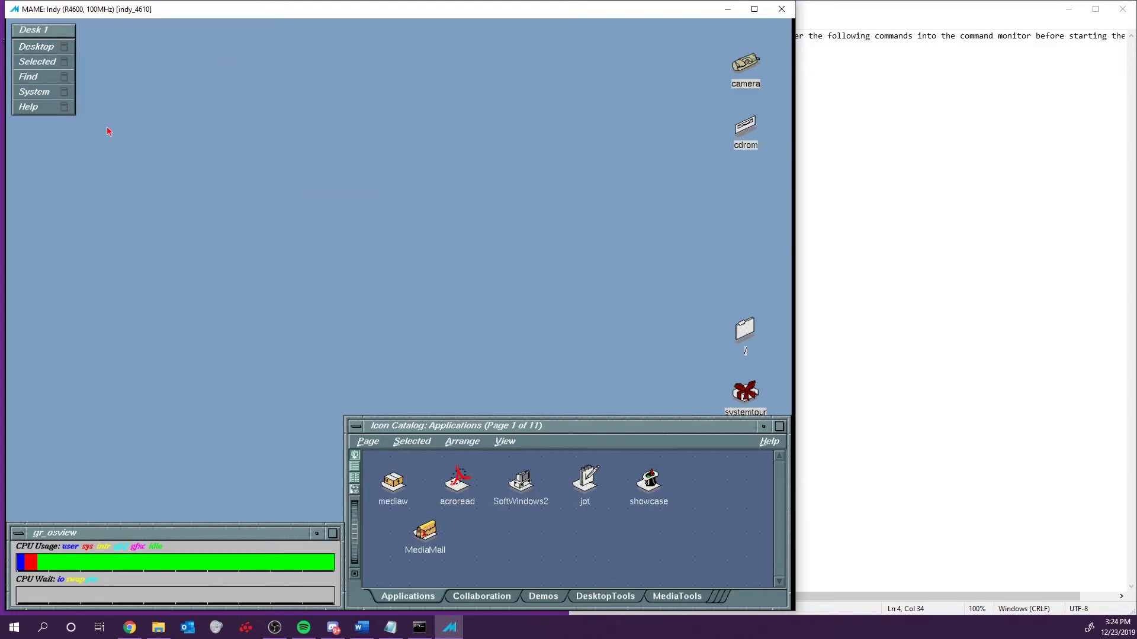
Step: Start a new console, list the hardware inventory with hinv, and quit the console
{"action": "left_click", "coordinate": [59, 108]}
{"action": "mouse_move", "coordinate": [57, 94]}
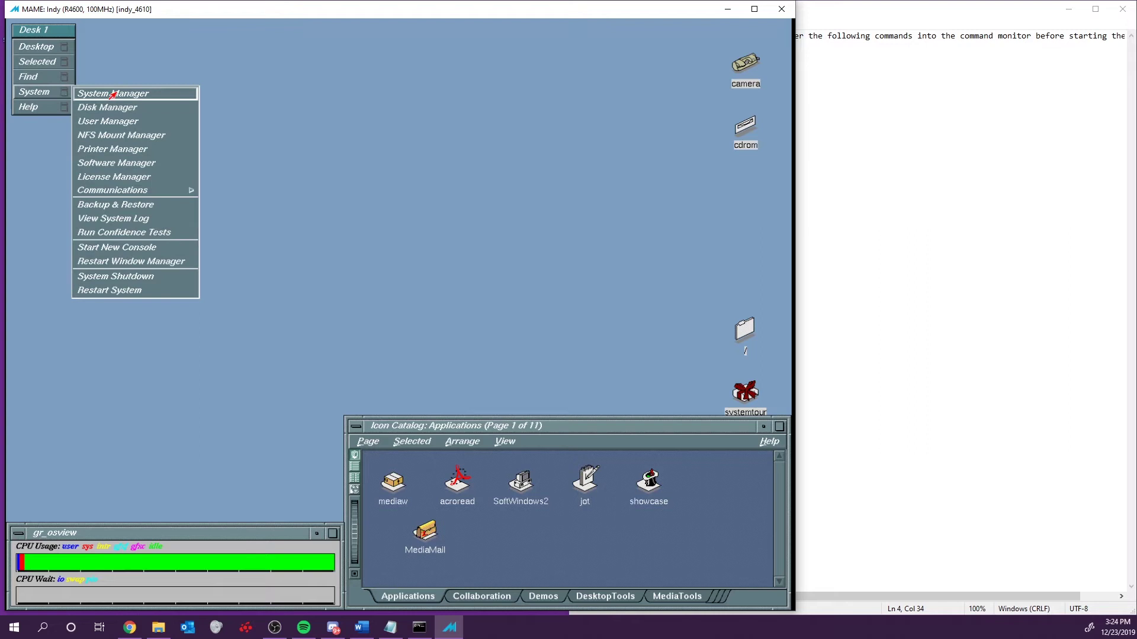
{"action": "left_click", "coordinate": [121, 248]}
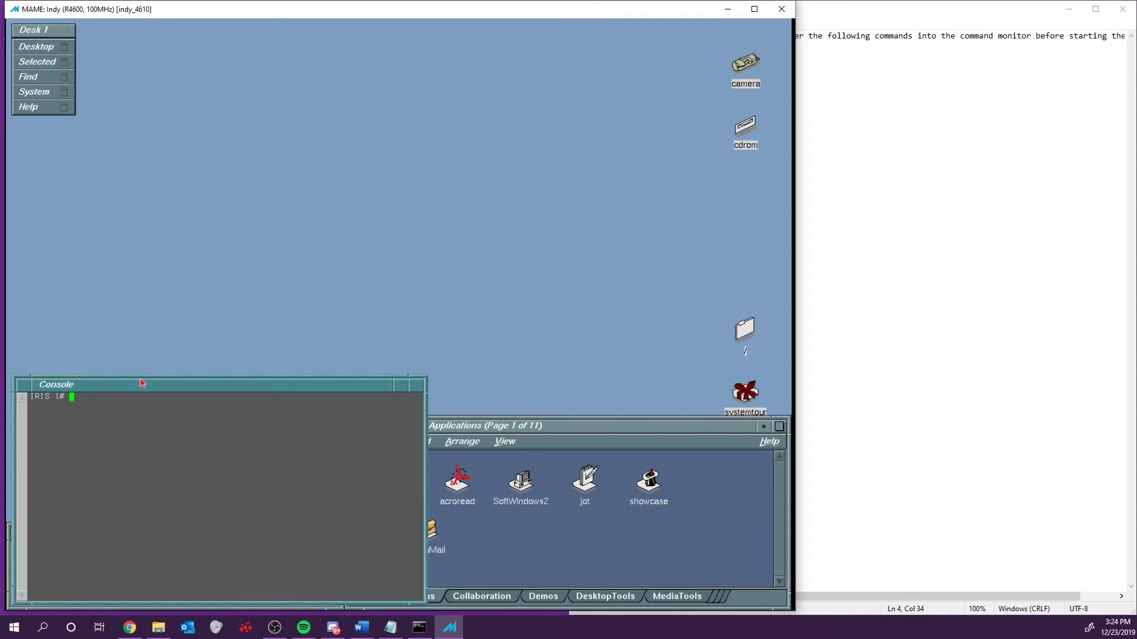
{"action": "type", "text": "hinv"}
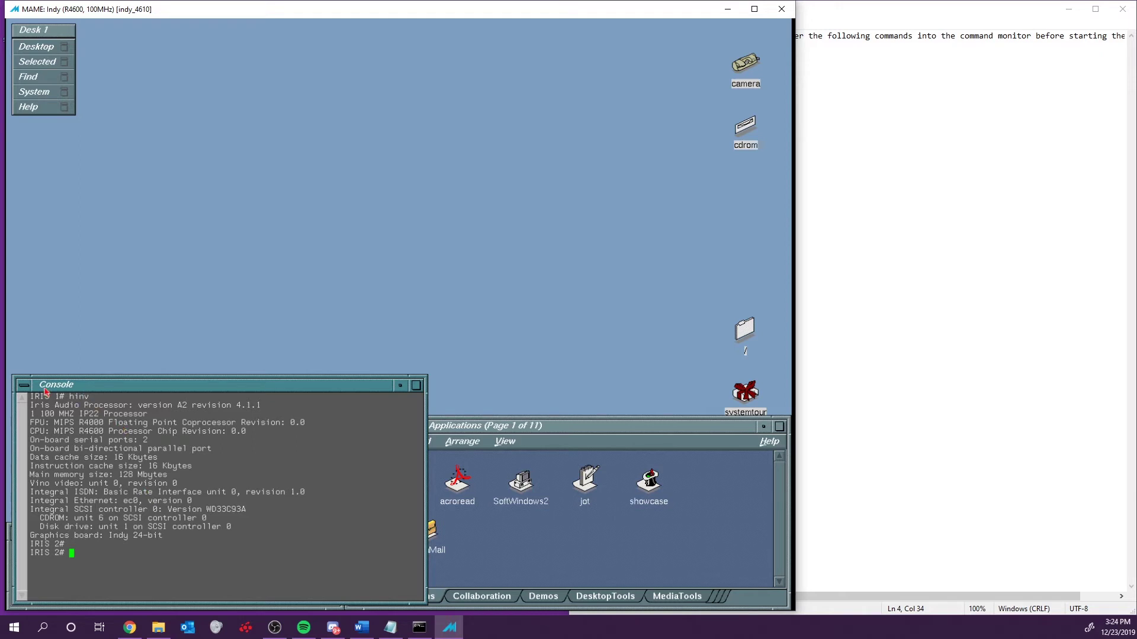
{"action": "left_click", "coordinate": [24, 386]}
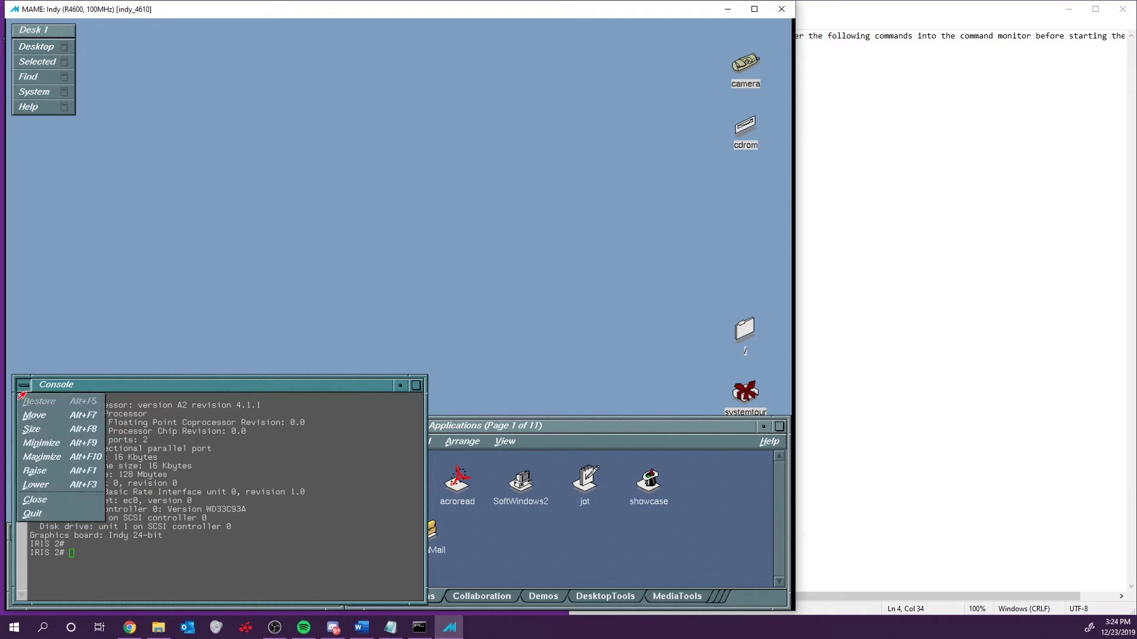
{"action": "left_click", "coordinate": [42, 515]}
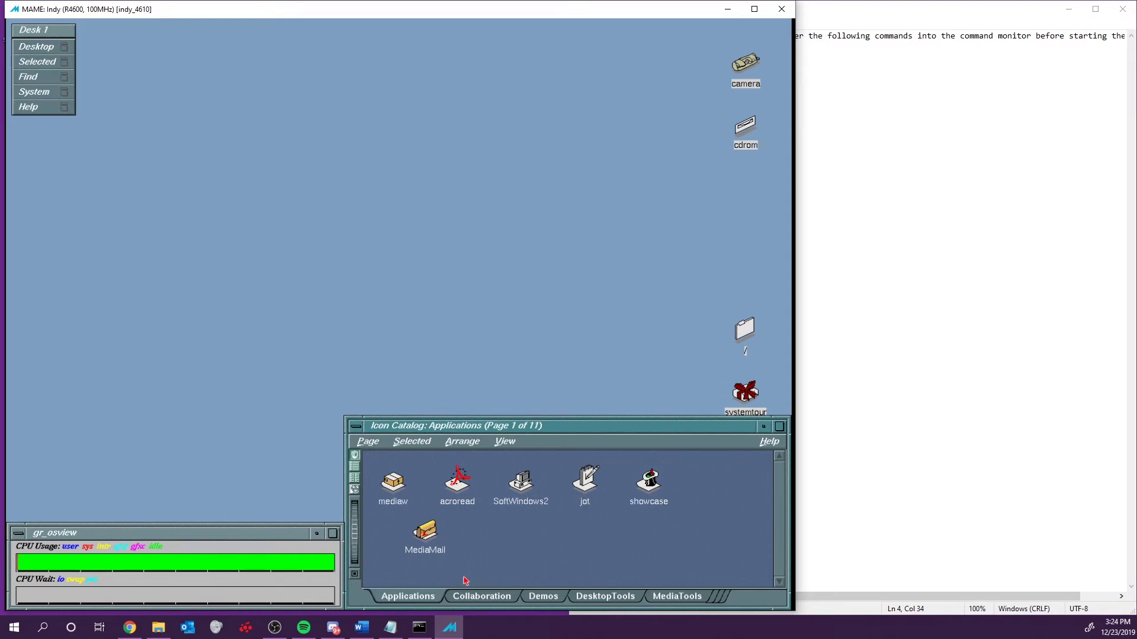
Step: Launch buttonfly from the Demos page of the Icon Catalog, enlarge its window, and open its Tools category
{"action": "left_click", "coordinate": [473, 598]}
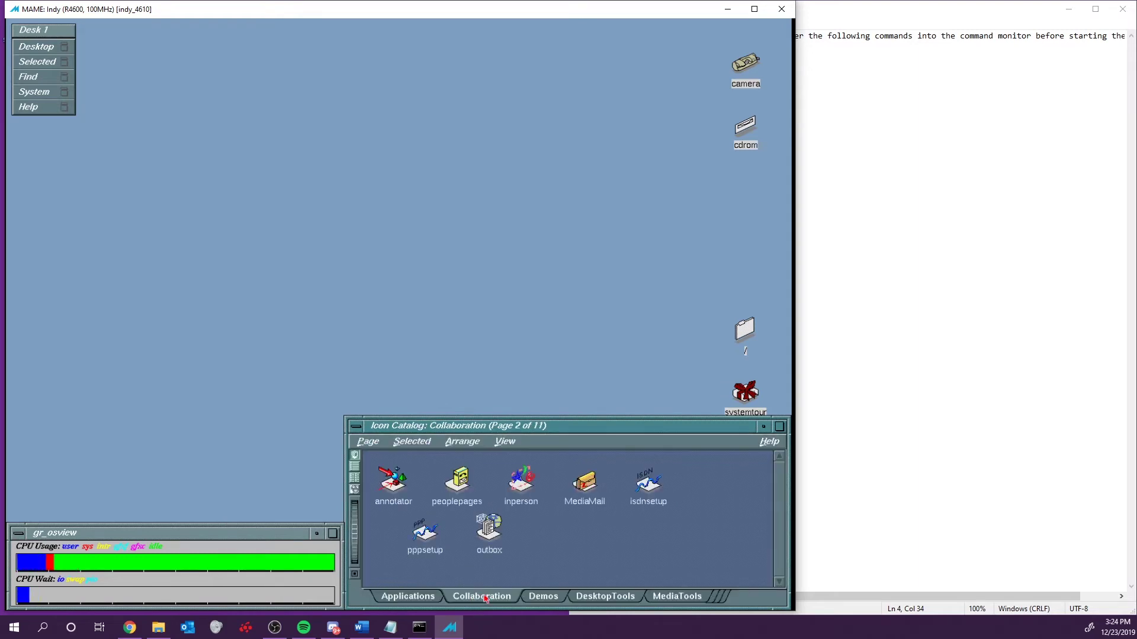
{"action": "left_click", "coordinate": [543, 601]}
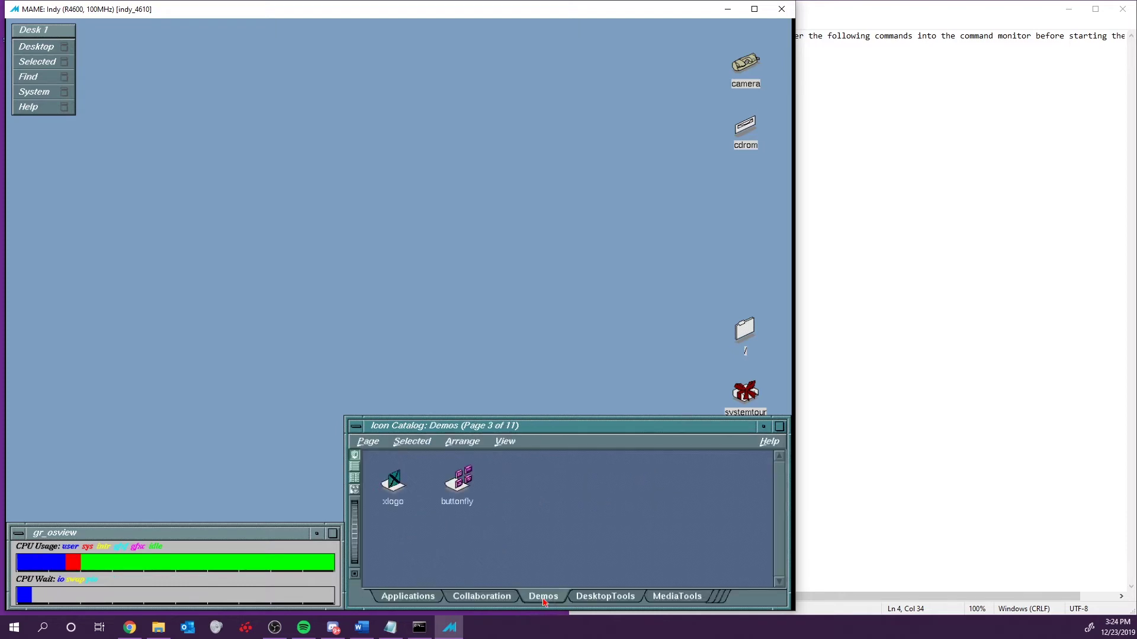
{"action": "double_click", "coordinate": [461, 497]}
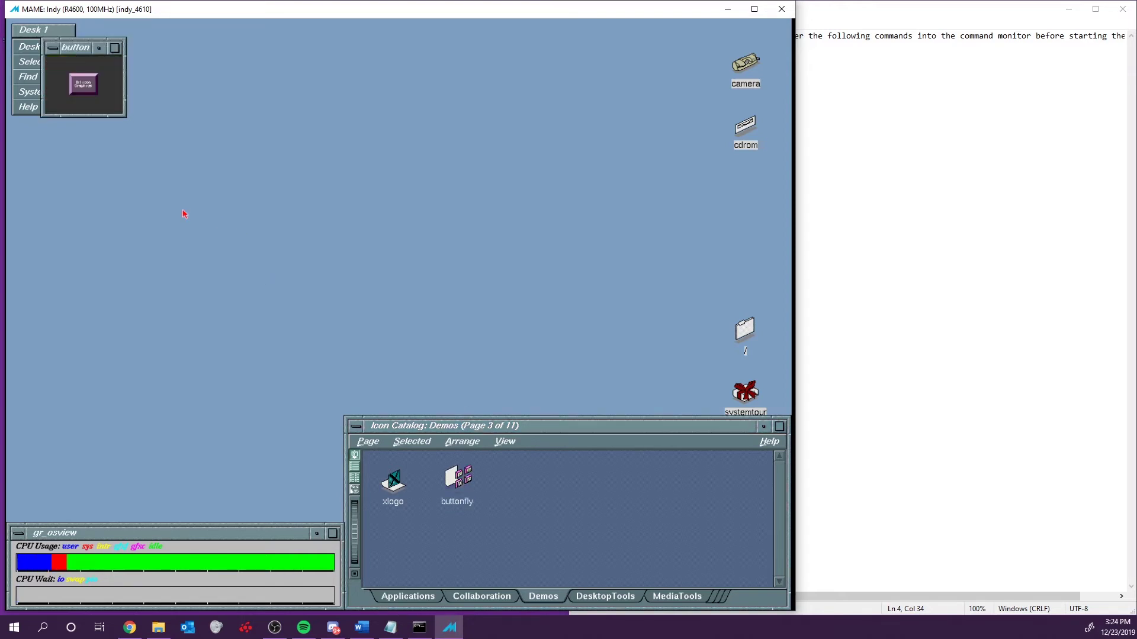
{"action": "left_click_drag", "start_coordinate": [117, 105], "coordinate": [334, 275]}
{"action": "left_click", "coordinate": [238, 203]}
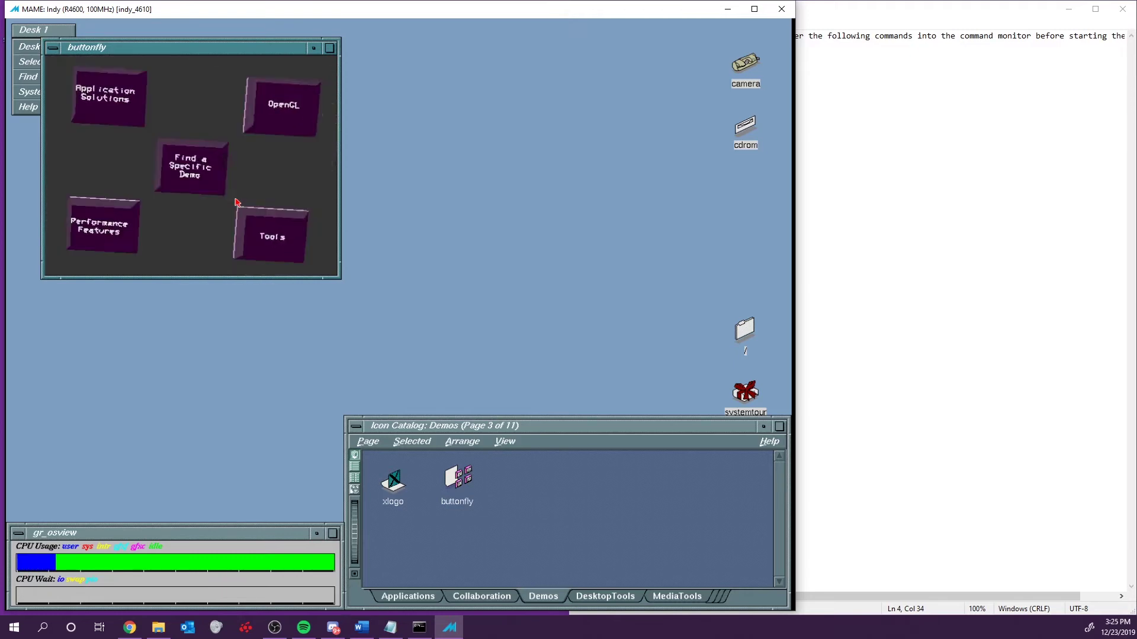
{"action": "left_click", "coordinate": [273, 114]}
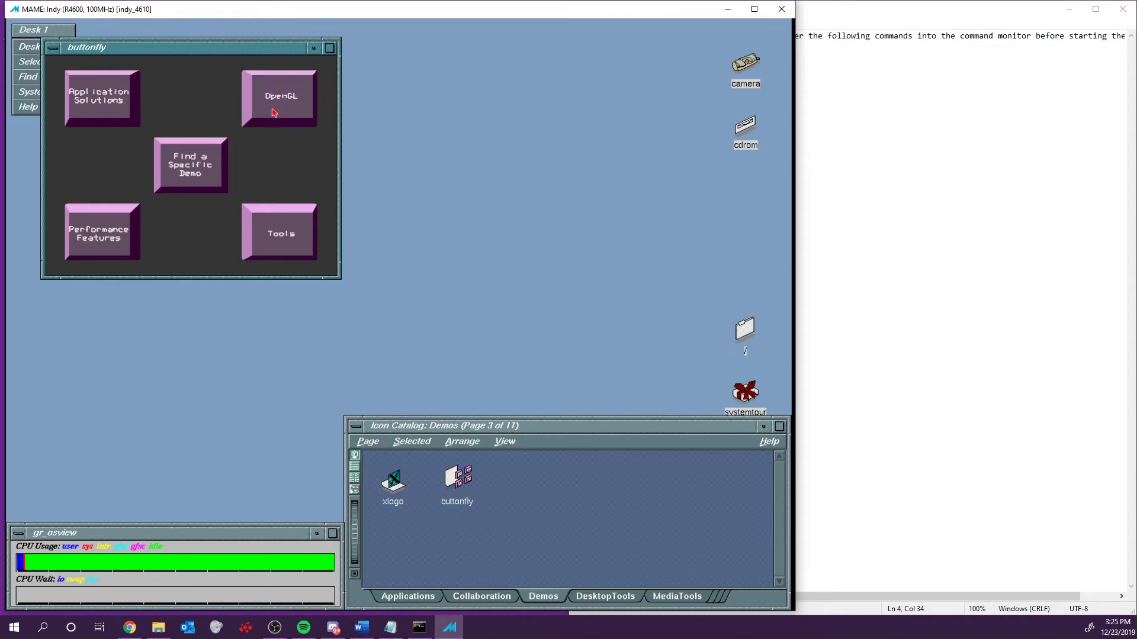
{"action": "left_click", "coordinate": [290, 233]}
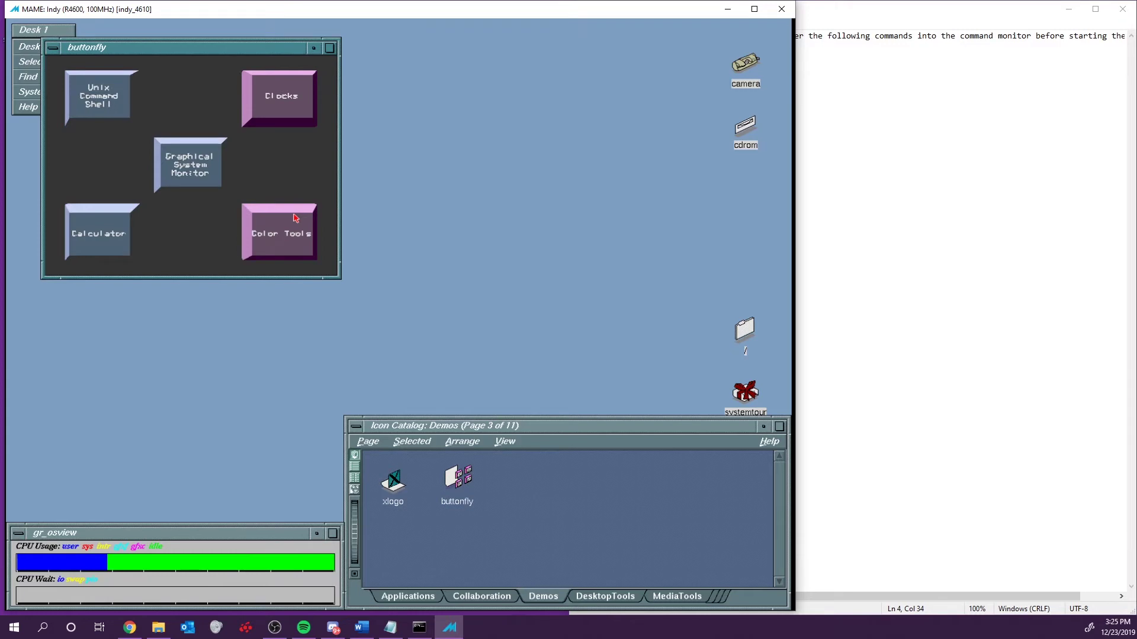
Step: Run the Graphical System Monitor from buttonfly, and quit both the monitor and buttonfly
{"action": "left_click", "coordinate": [199, 166]}
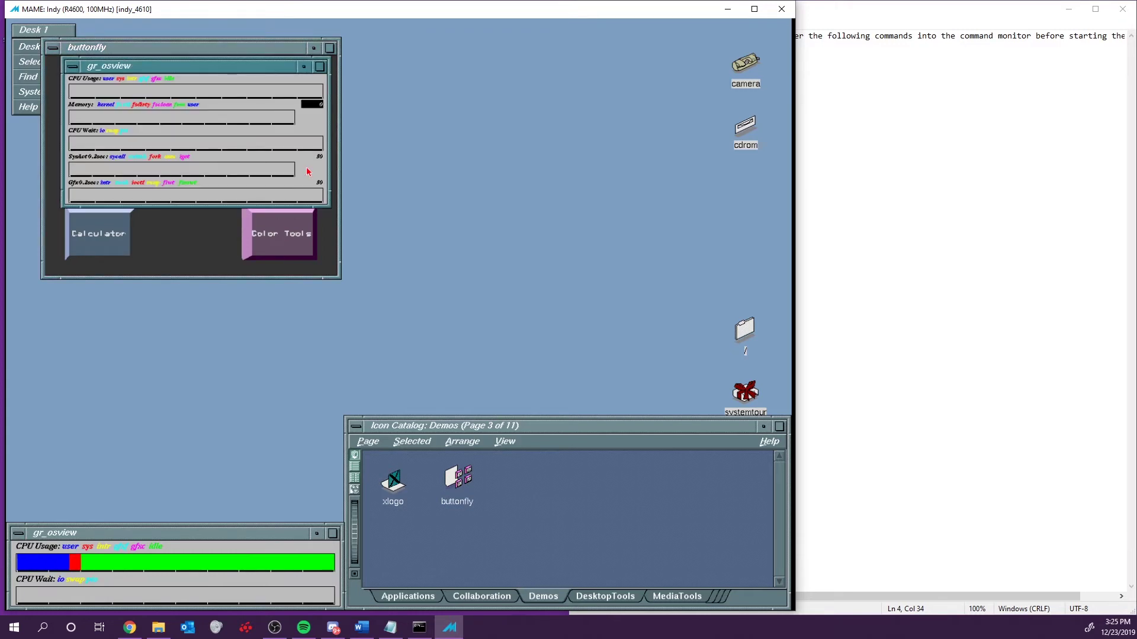
{"action": "left_click", "coordinate": [69, 68]}
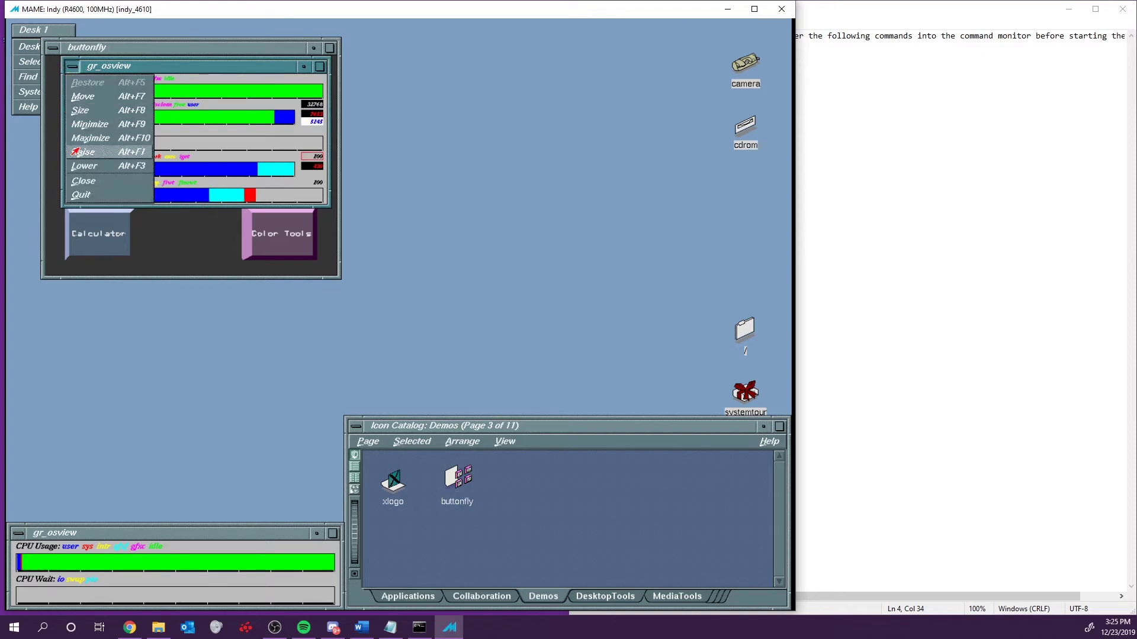
{"action": "left_click", "coordinate": [87, 197]}
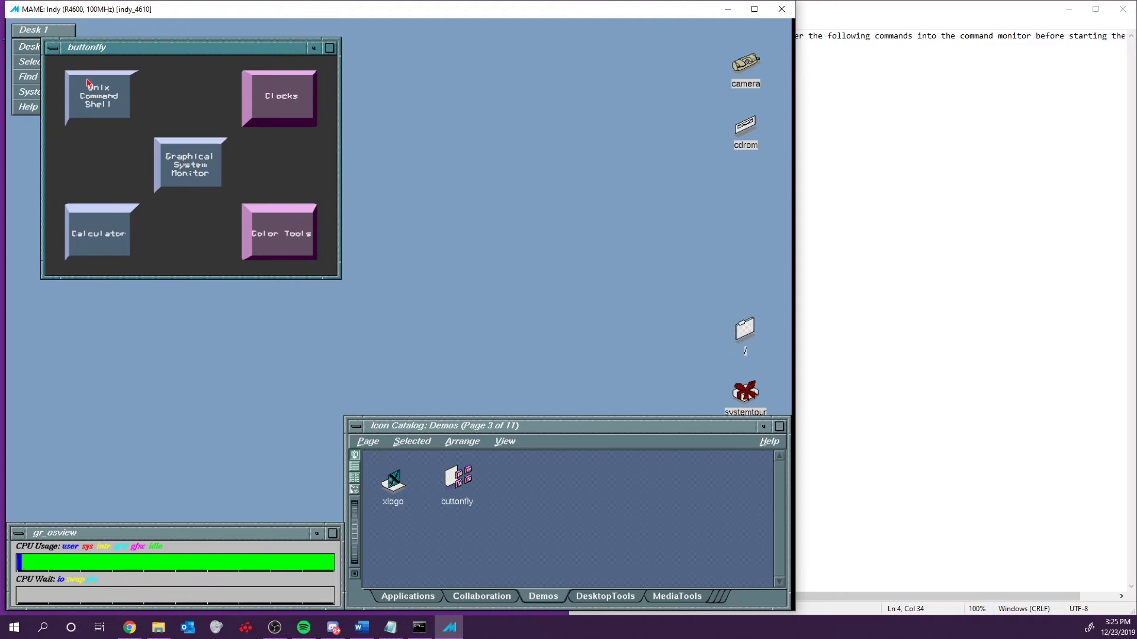
{"action": "left_click", "coordinate": [55, 52]}
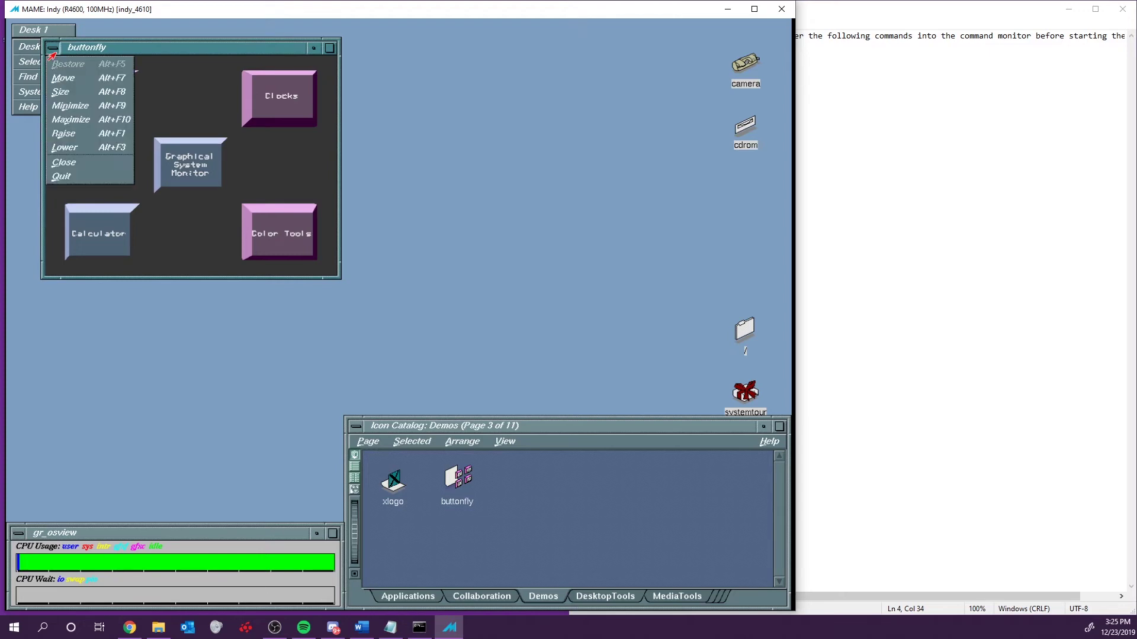
{"action": "left_click", "coordinate": [79, 173]}
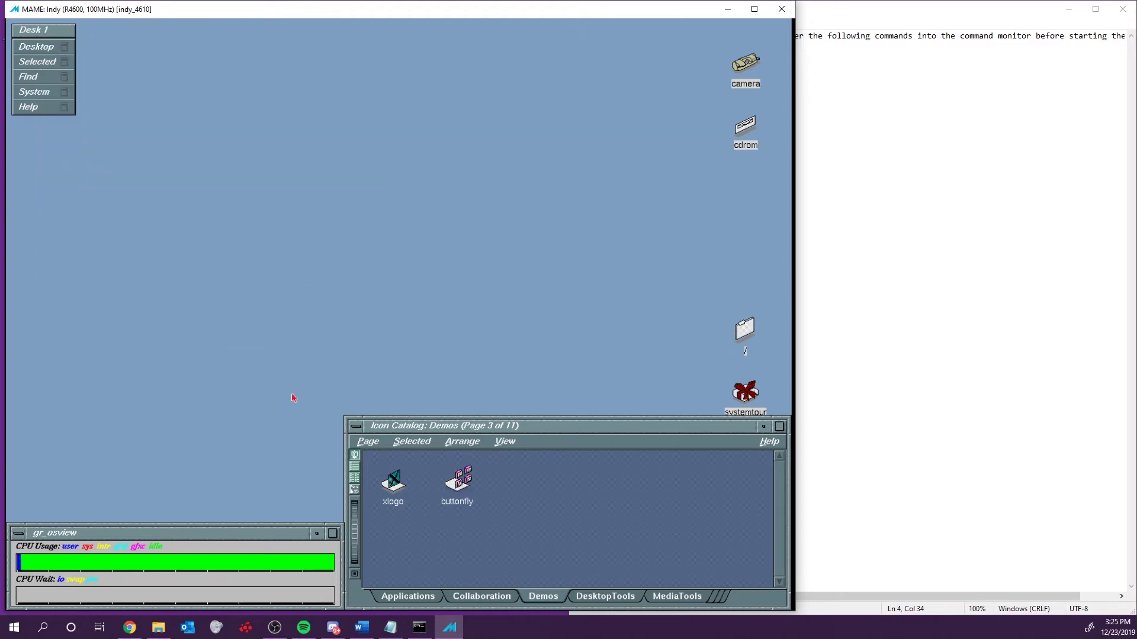
Step: Launch the xlogo demo, enlarge its window, and quit it
{"action": "double_click", "coordinate": [389, 485]}
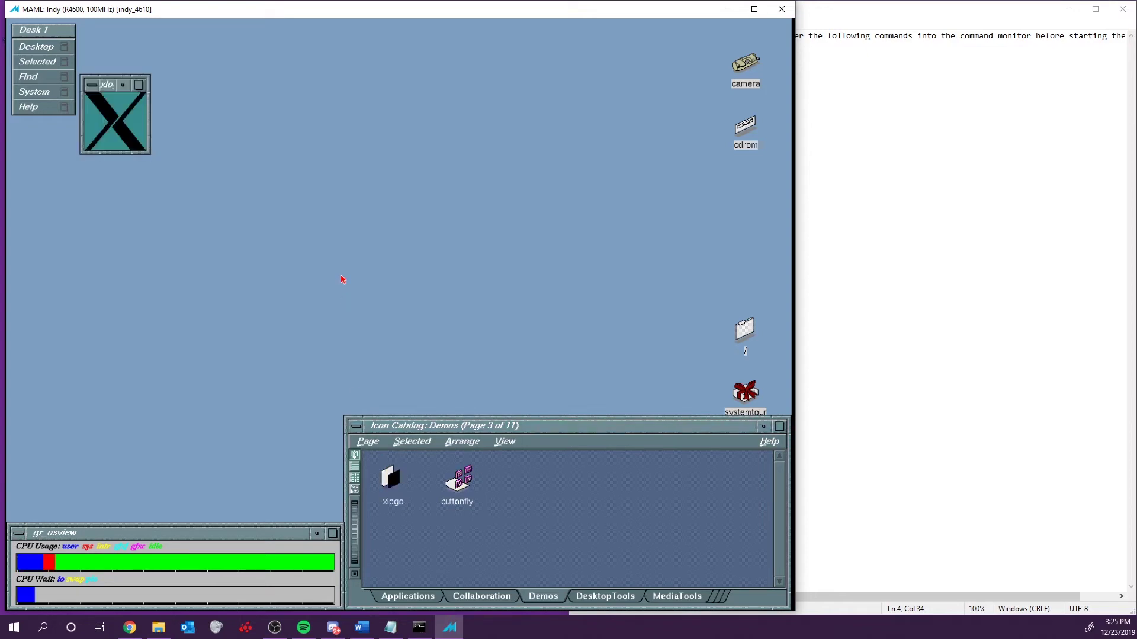
{"action": "left_click_drag", "start_coordinate": [147, 152], "coordinate": [268, 214]}
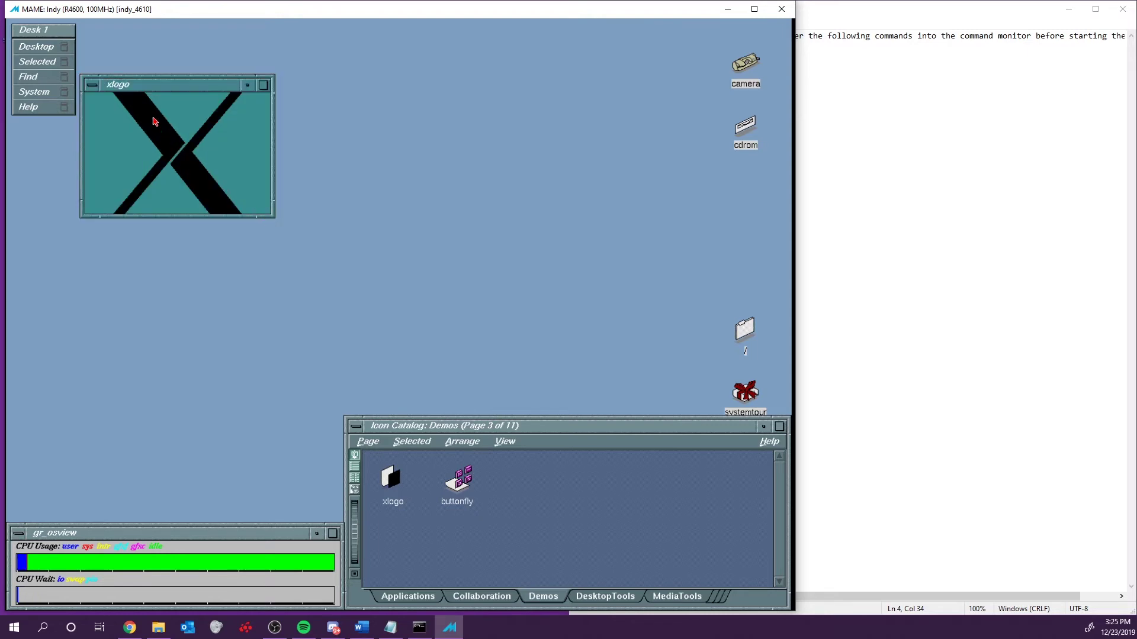
{"action": "left_click", "coordinate": [100, 90]}
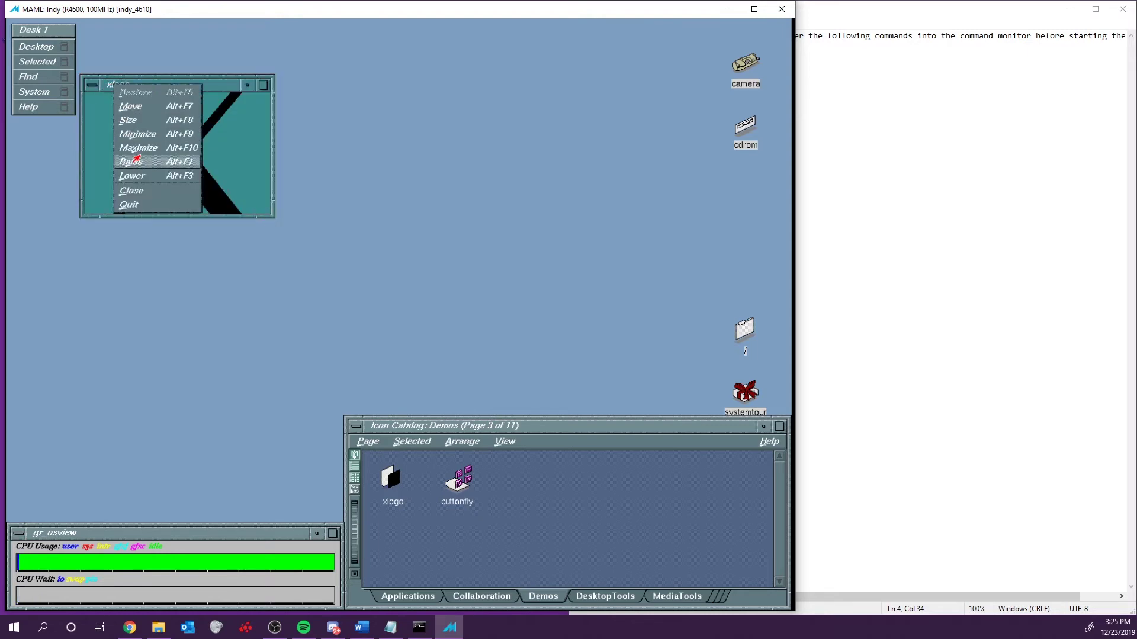
{"action": "left_click", "coordinate": [141, 204]}
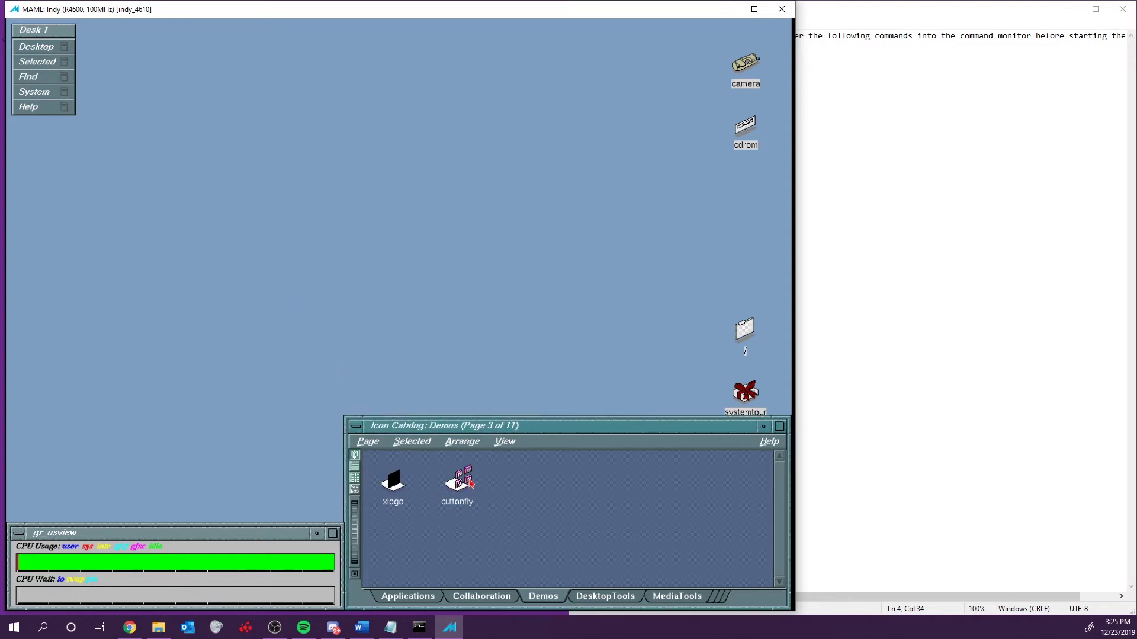
Step: Look through the DesktopTools page of the Icon Catalog, enlarging its icons and shrinking them again
{"action": "left_click", "coordinate": [604, 603]}
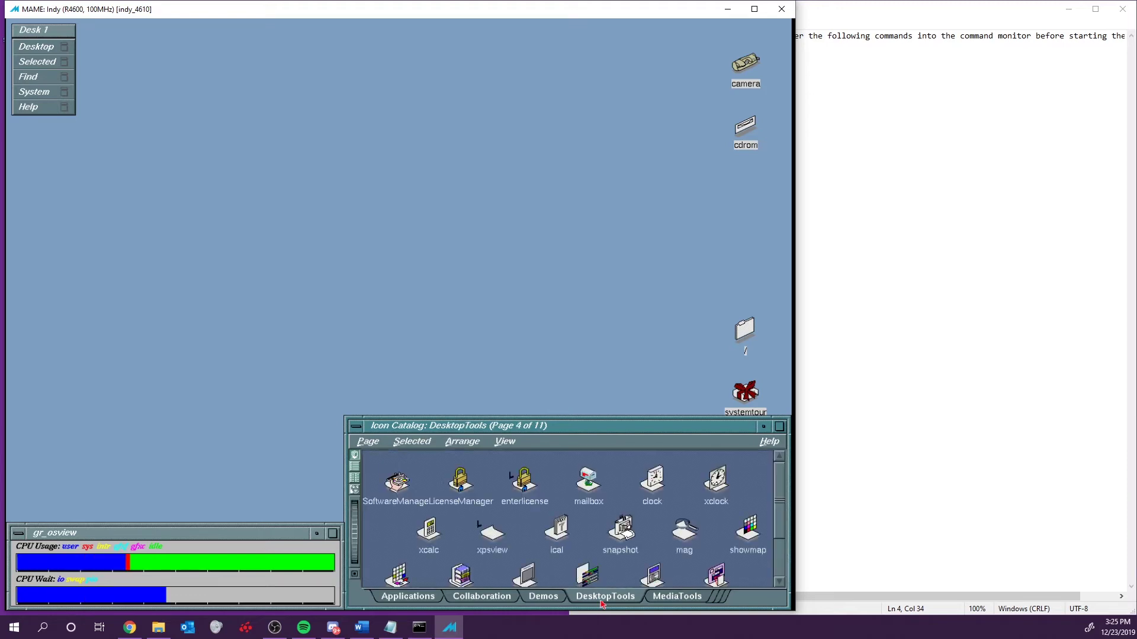
{"action": "left_click", "coordinate": [782, 547]}
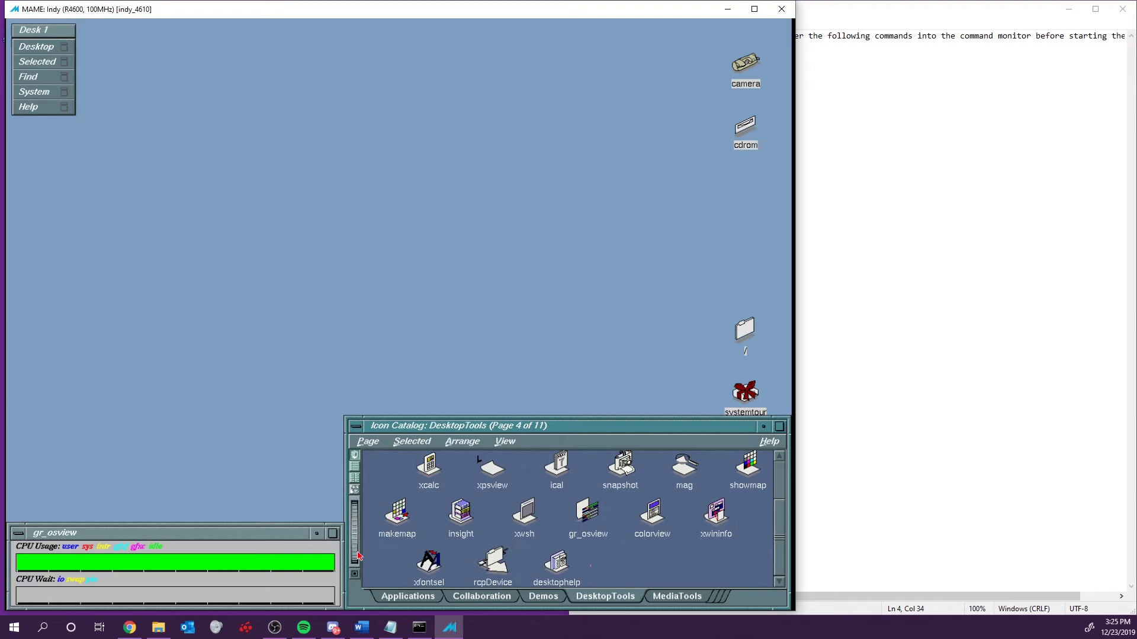
{"action": "left_click_drag", "start_coordinate": [357, 555], "coordinate": [358, 579]}
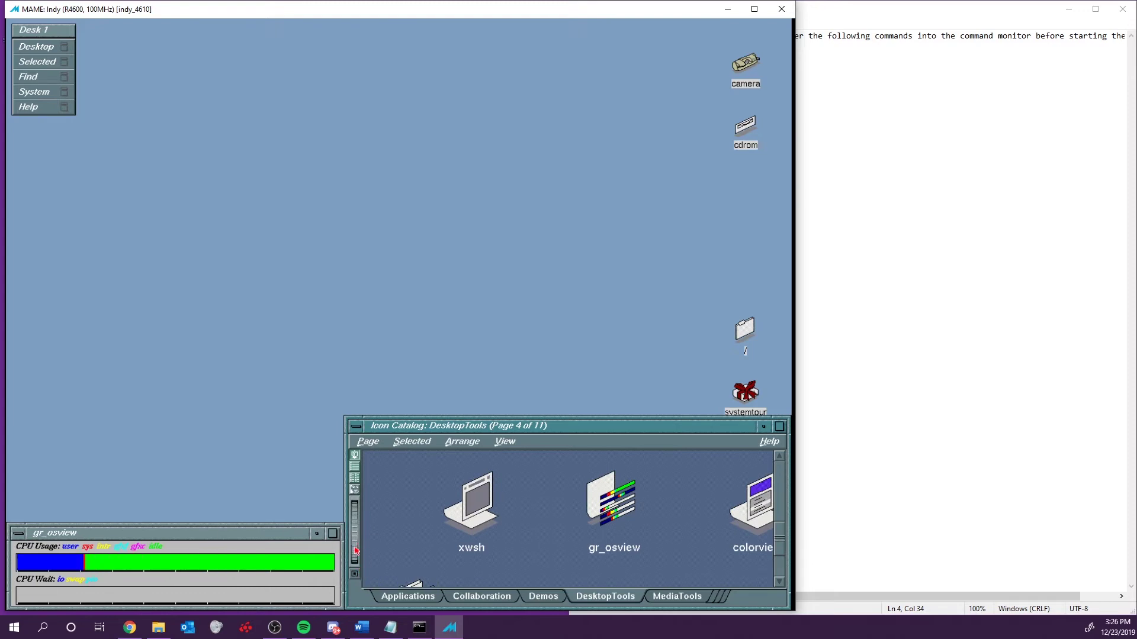
{"action": "left_click_drag", "start_coordinate": [356, 550], "coordinate": [389, 520]}
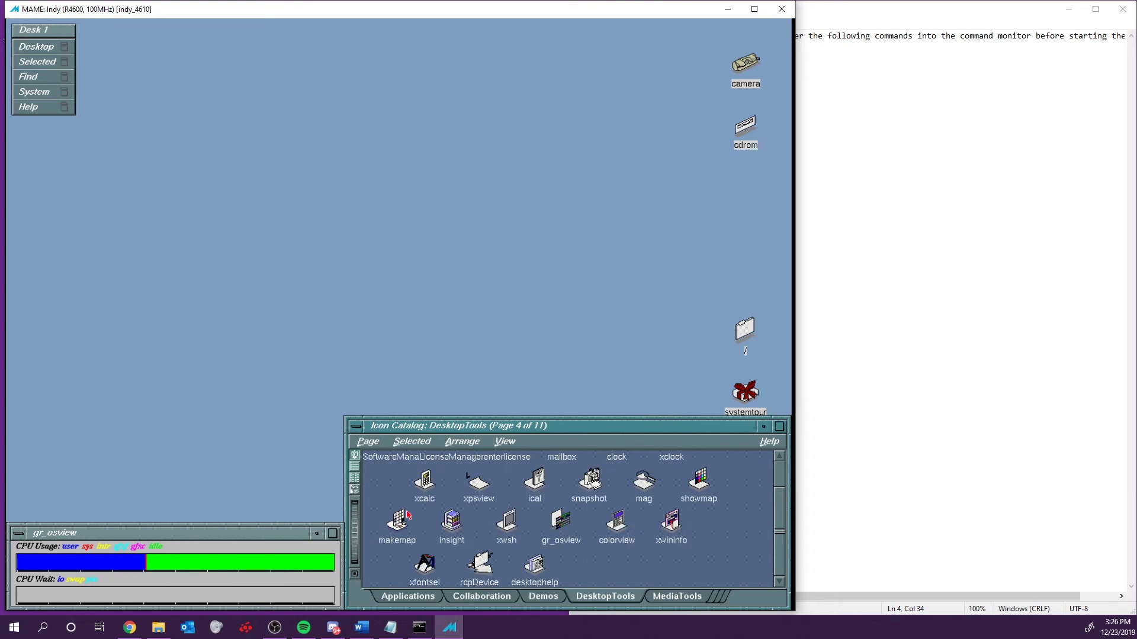
Step: Look through the MediaTools page of the Icon Catalog and launch moviemaker
{"action": "left_click", "coordinate": [684, 599]}
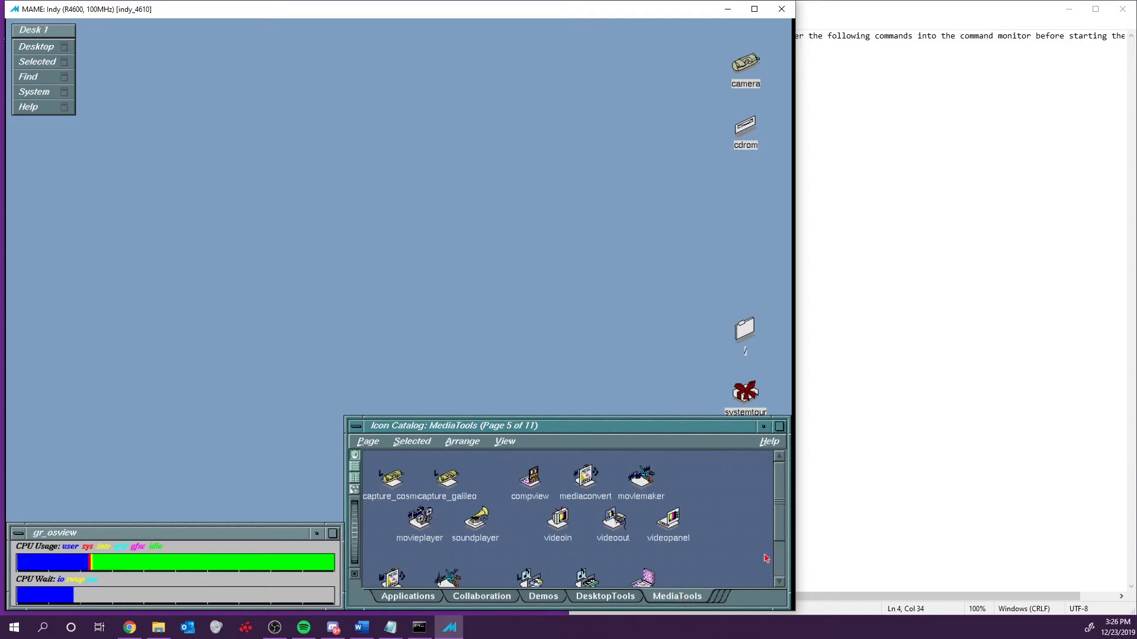
{"action": "left_click", "coordinate": [780, 583]}
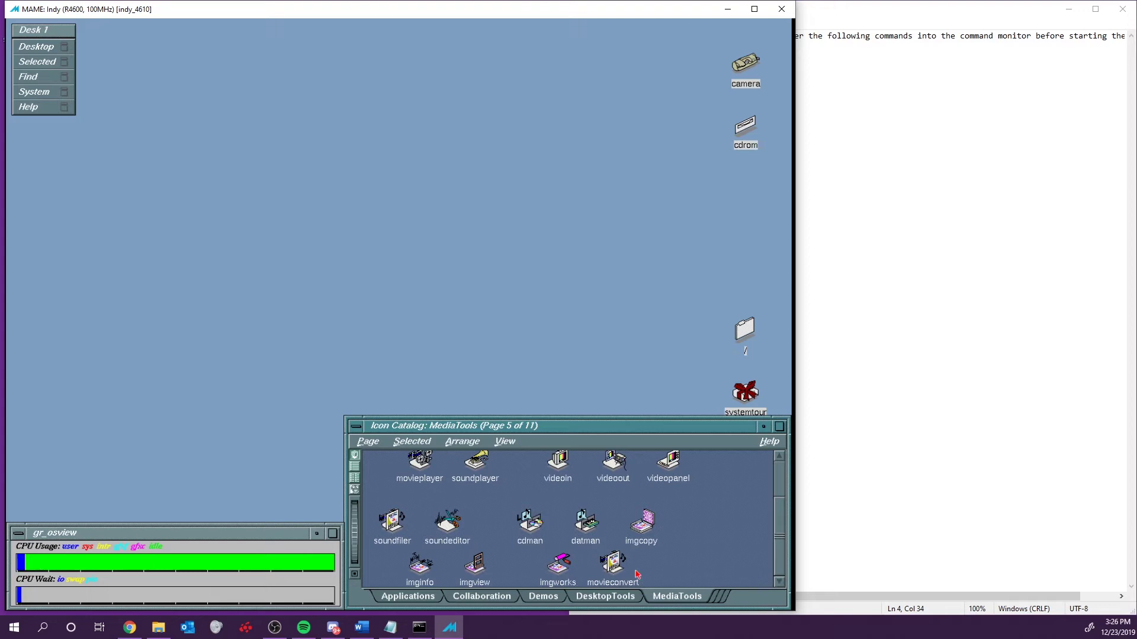
{"action": "left_click", "coordinate": [779, 459]}
{"action": "left_click", "coordinate": [644, 483]}
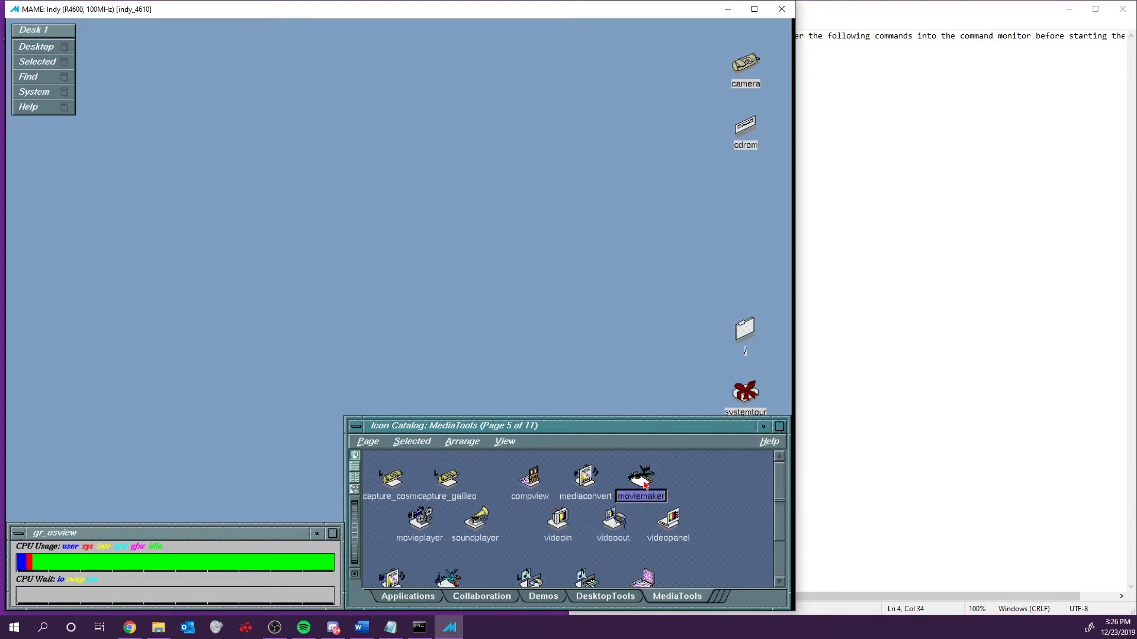
{"action": "left_click", "coordinate": [644, 482]}
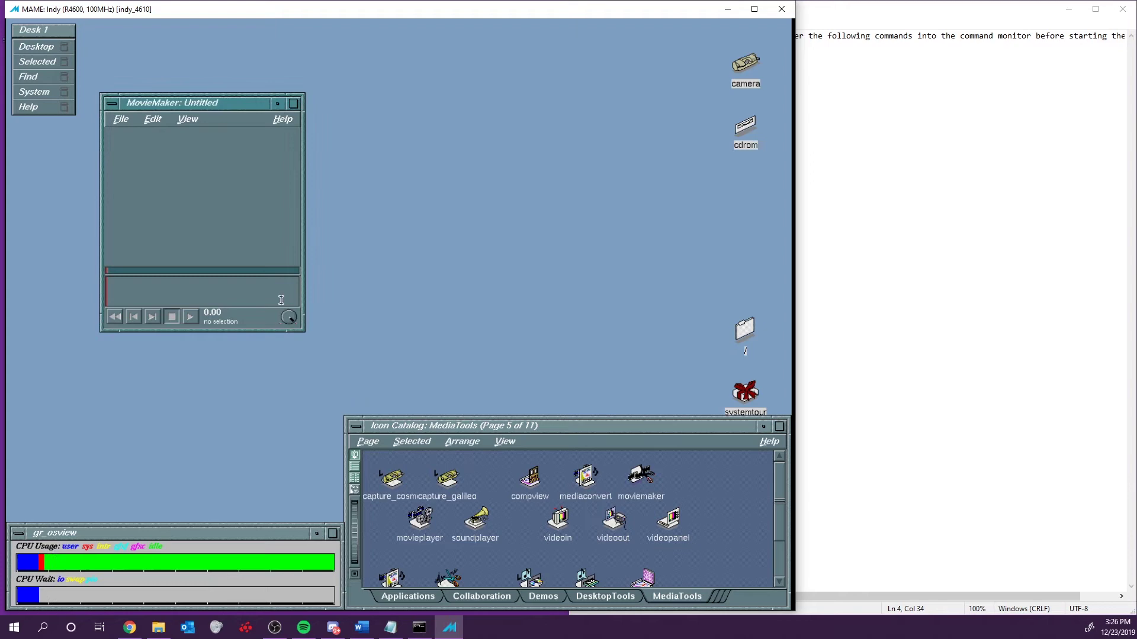
Step: Examine MovieMaker's file and view commands, and quit MovieMaker
{"action": "left_click", "coordinate": [121, 120]}
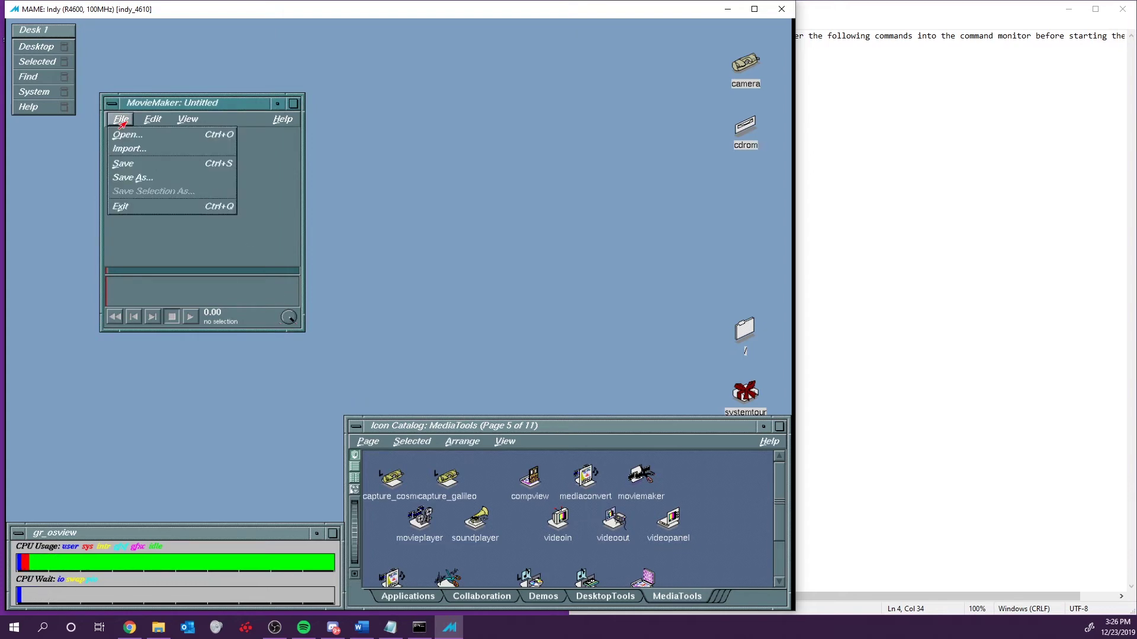
{"action": "mouse_move", "coordinate": [168, 120]}
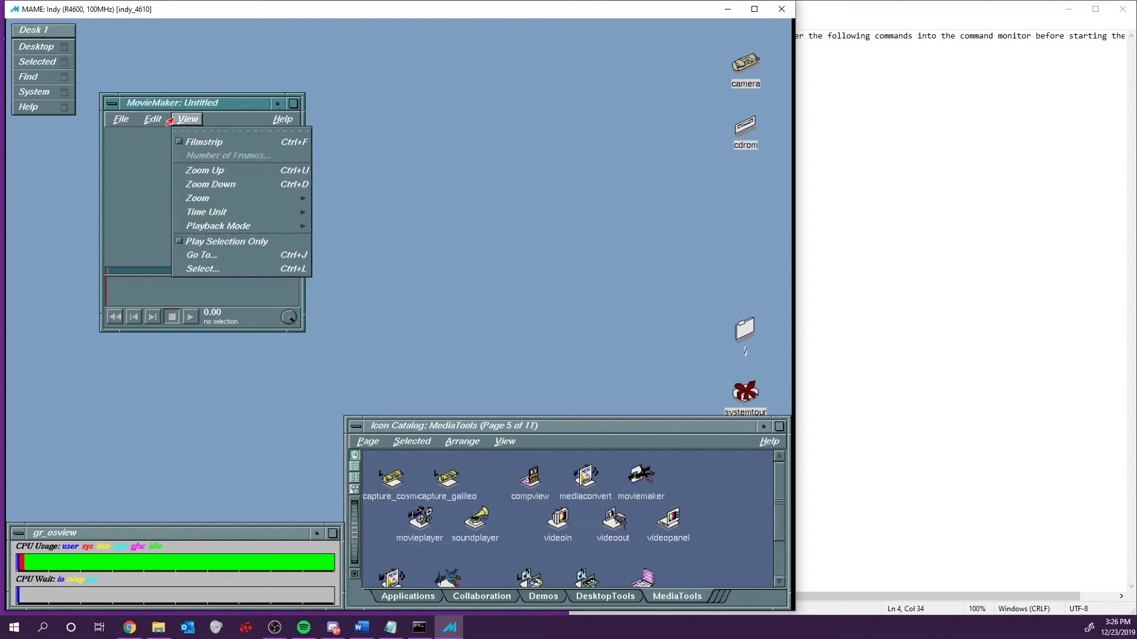
{"action": "left_click", "coordinate": [108, 113]}
{"action": "left_click", "coordinate": [111, 105]}
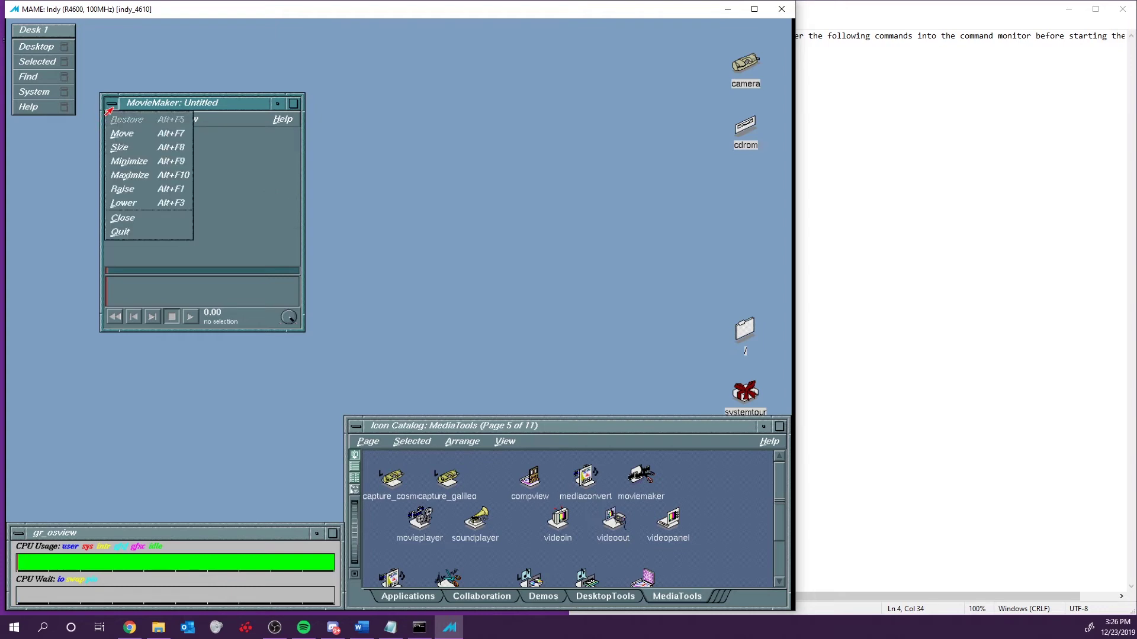
{"action": "left_click", "coordinate": [126, 233]}
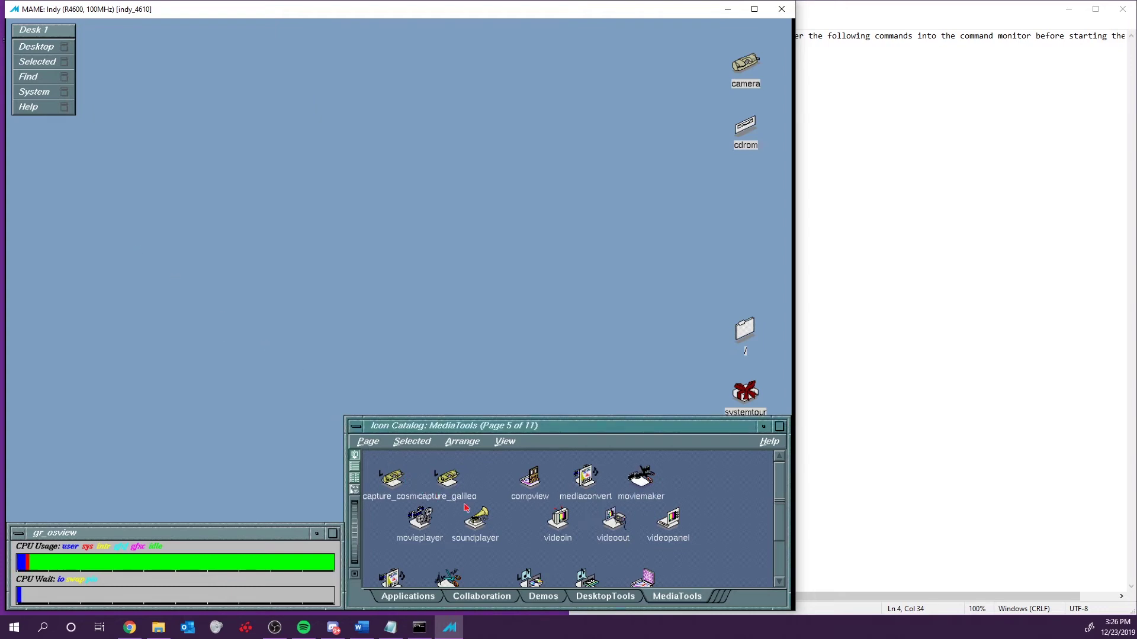
Step: Launch soundplayer from the MediaTools page and close its window
{"action": "double_click", "coordinate": [477, 521]}
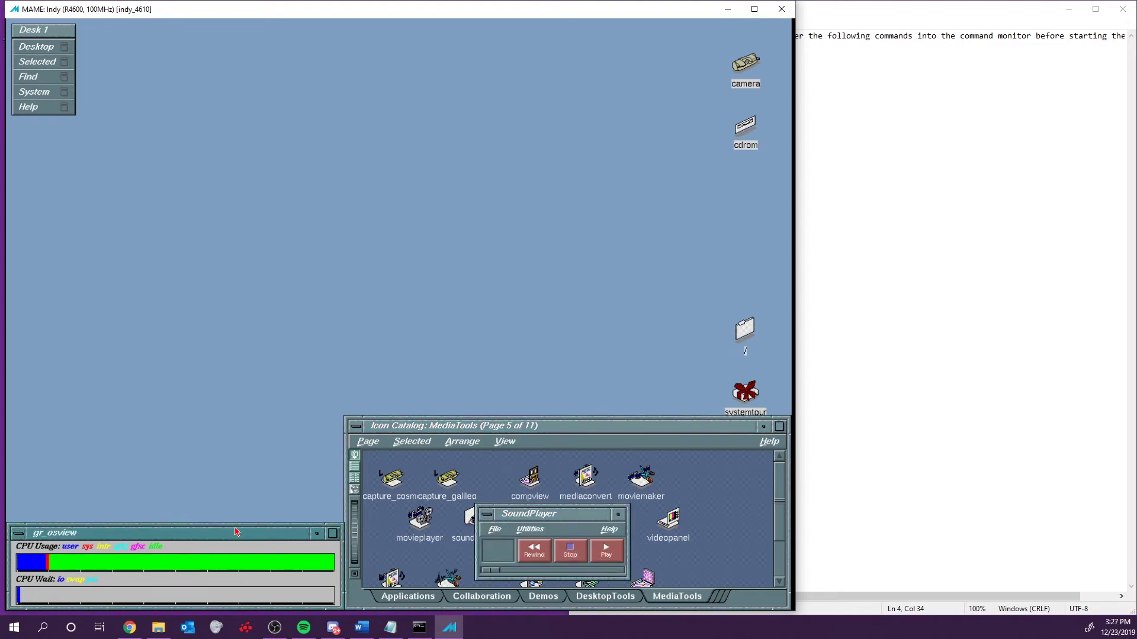
{"action": "left_click", "coordinate": [487, 514]}
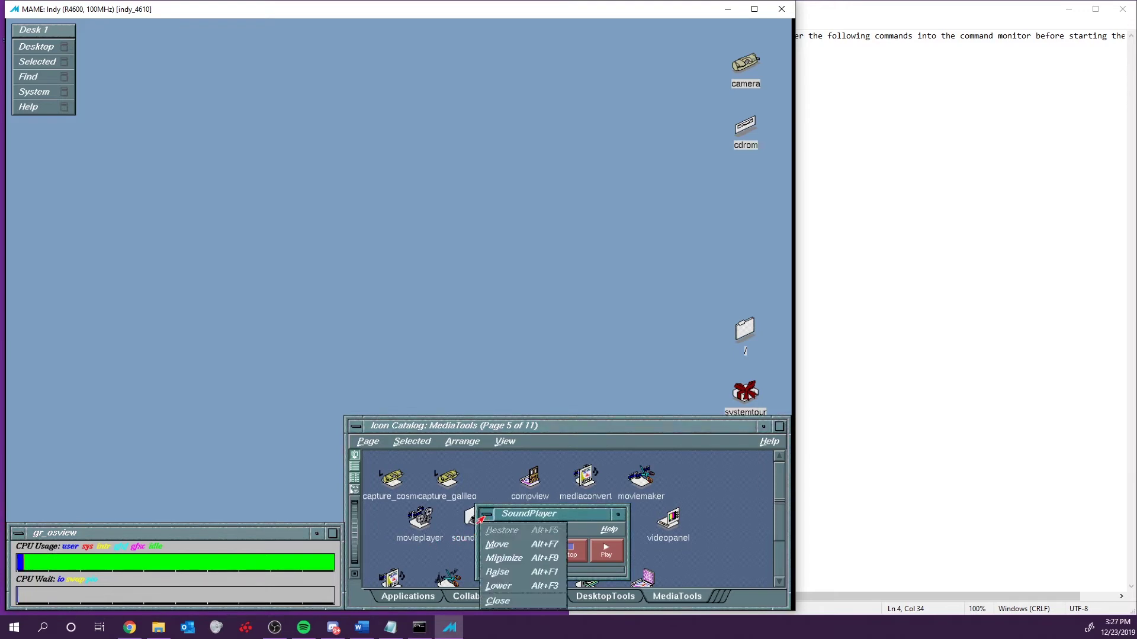
{"action": "left_click", "coordinate": [499, 602]}
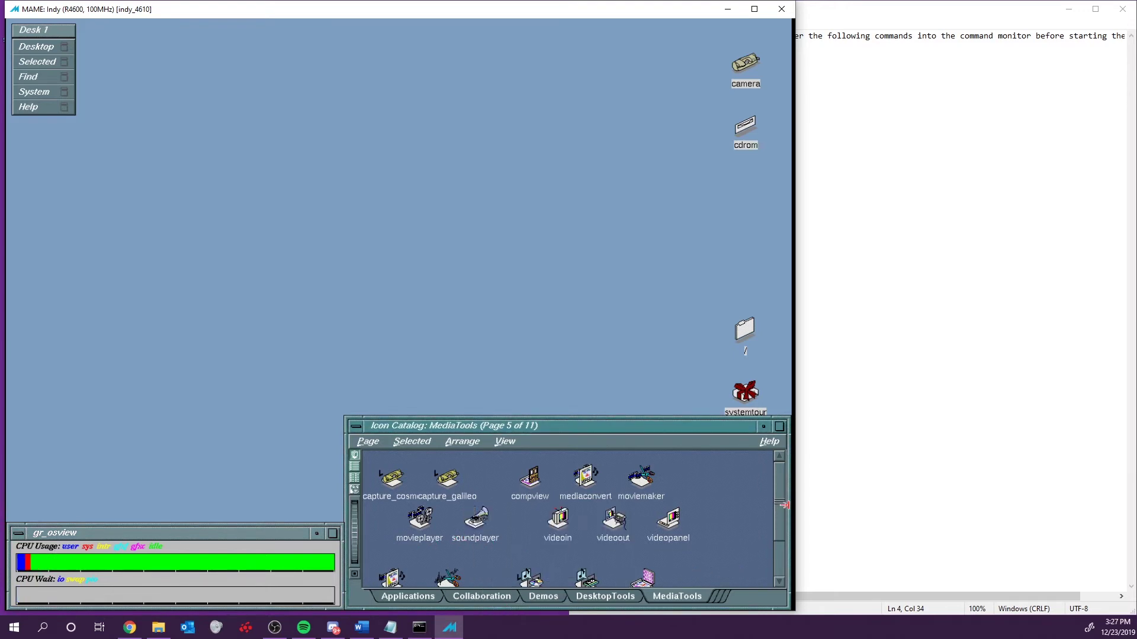
Step: Look through the rest of the MediaTools page and switch the Icon Catalog to the SupportTools page
{"action": "left_click_drag", "start_coordinate": [783, 505], "coordinate": [771, 552]}
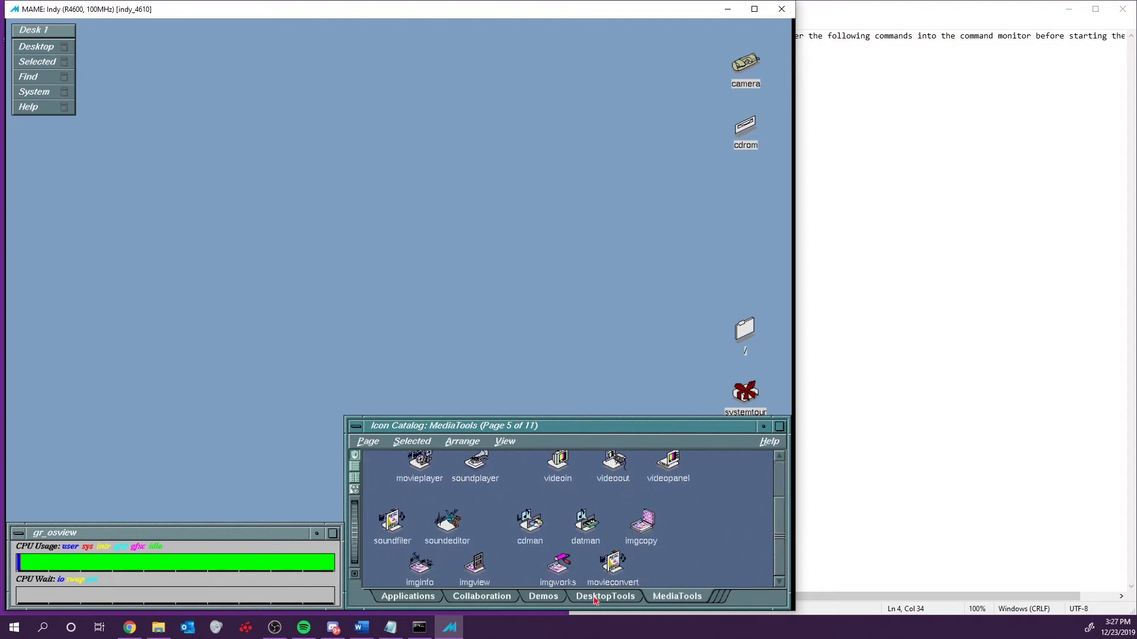
{"action": "left_click", "coordinate": [725, 602]}
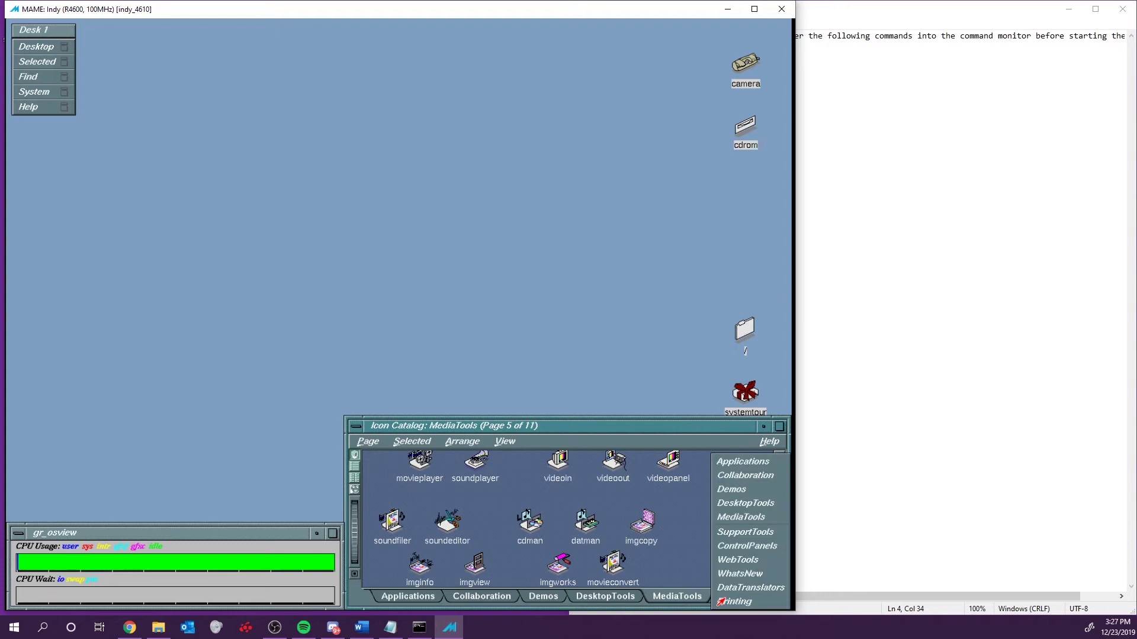
{"action": "left_click", "coordinate": [756, 535]}
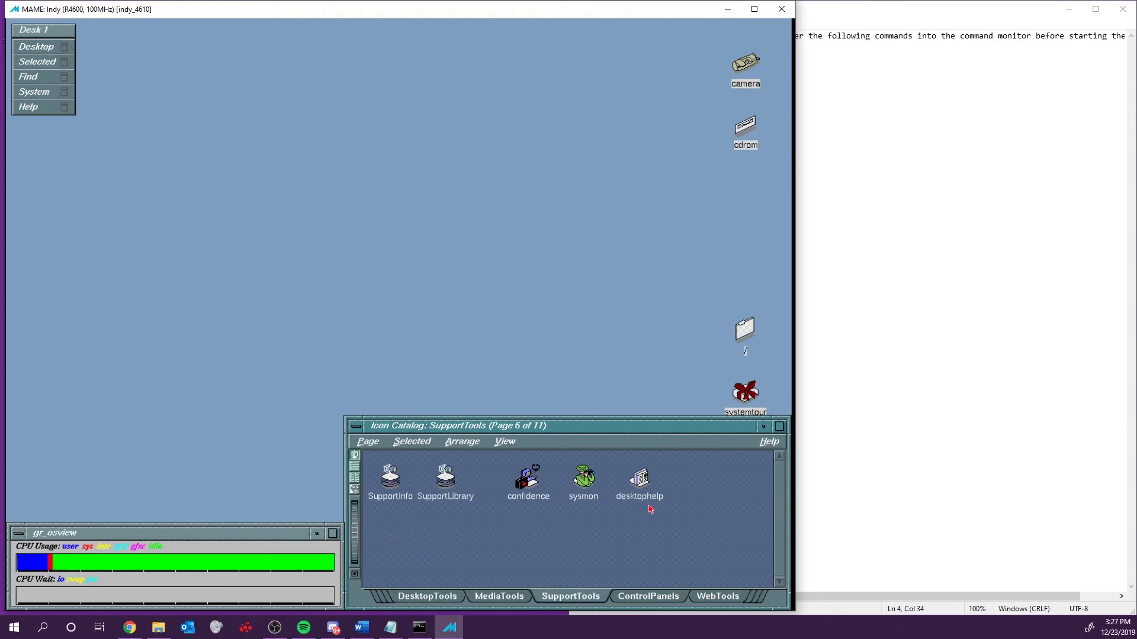
Step: Launch sysmon from the SupportTools page, dismiss its message and quit the System Log Viewer
{"action": "left_click", "coordinate": [597, 496]}
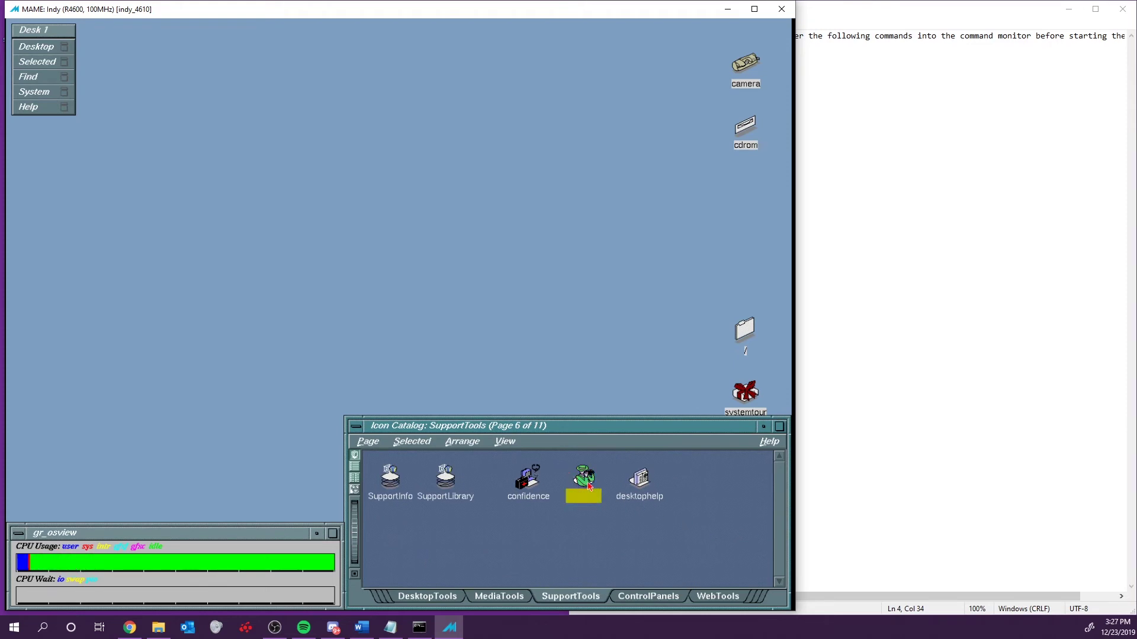
{"action": "double_click", "coordinate": [588, 484]}
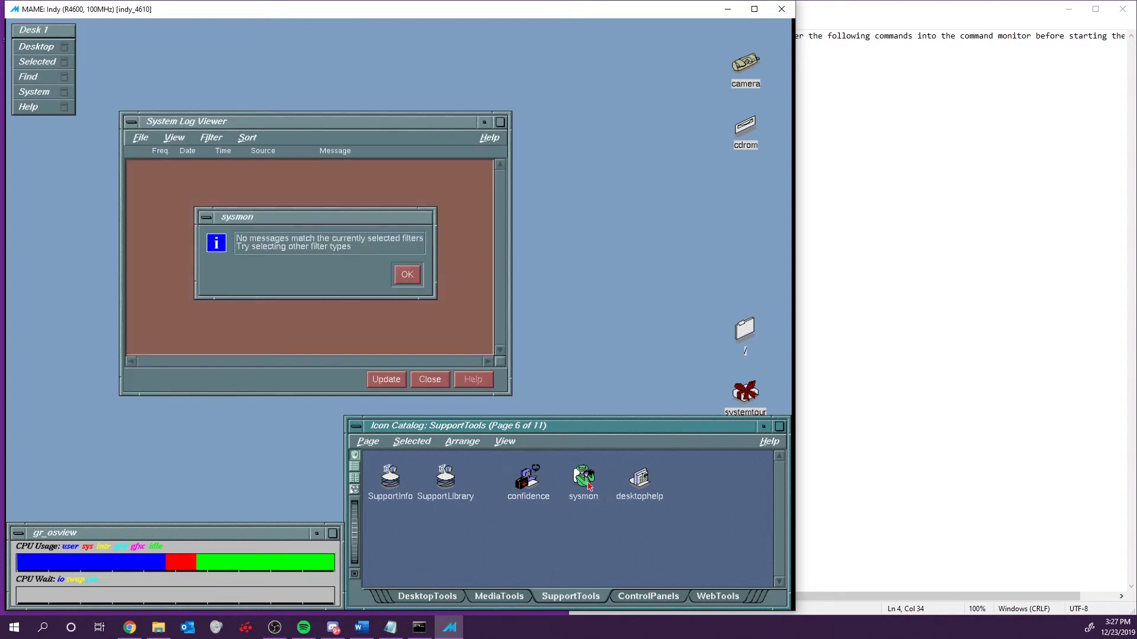
{"action": "left_click", "coordinate": [401, 273]}
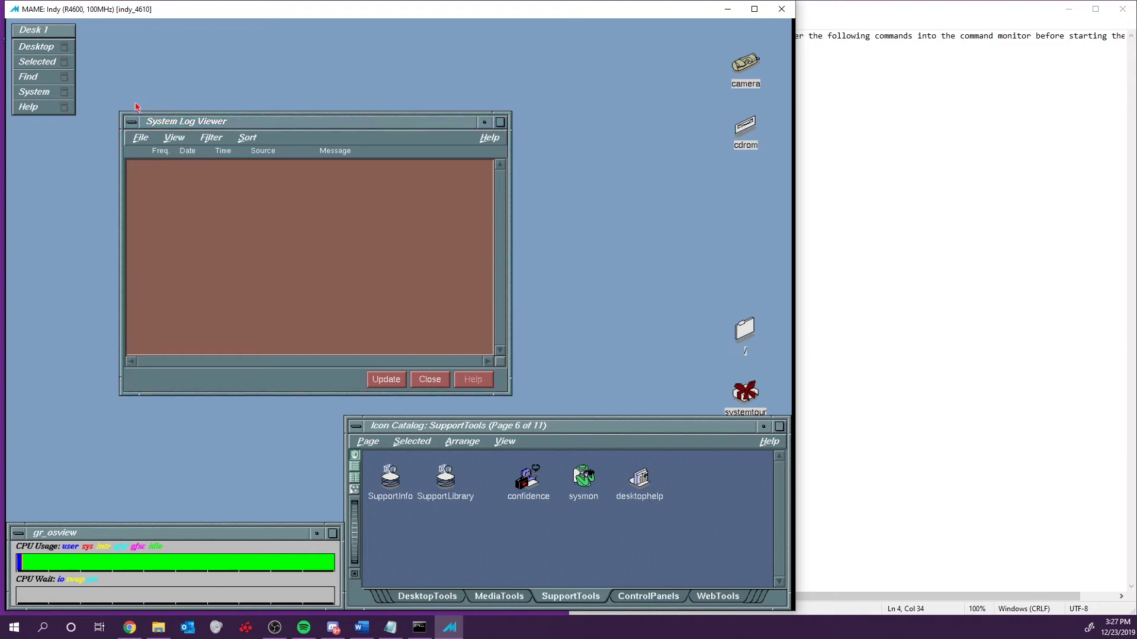
{"action": "left_click_drag", "start_coordinate": [160, 116], "coordinate": [196, 179]}
{"action": "right_click", "coordinate": [200, 178]}
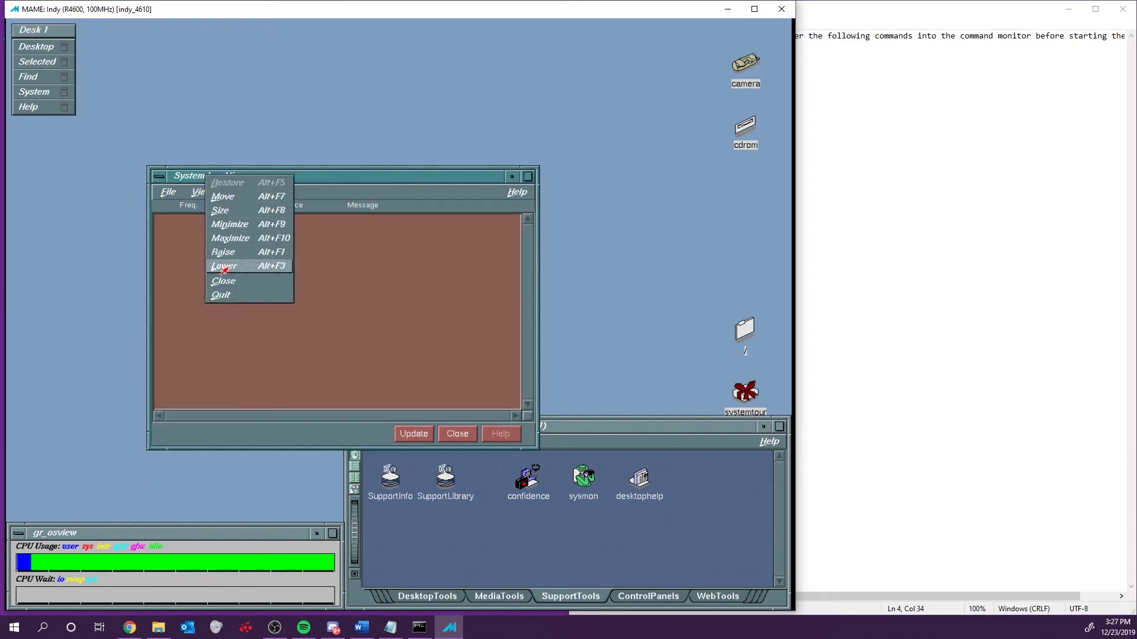
{"action": "left_click", "coordinate": [221, 295]}
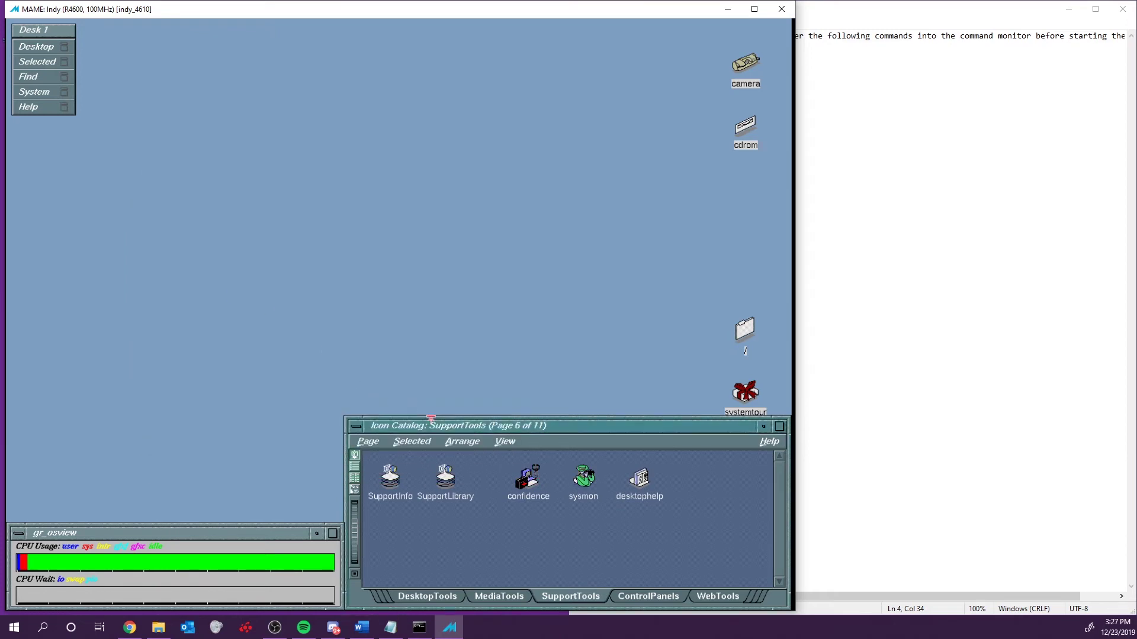
Step: Launch confidence from the SupportTools page and close the Confidence Tests window
{"action": "left_click", "coordinate": [532, 489]}
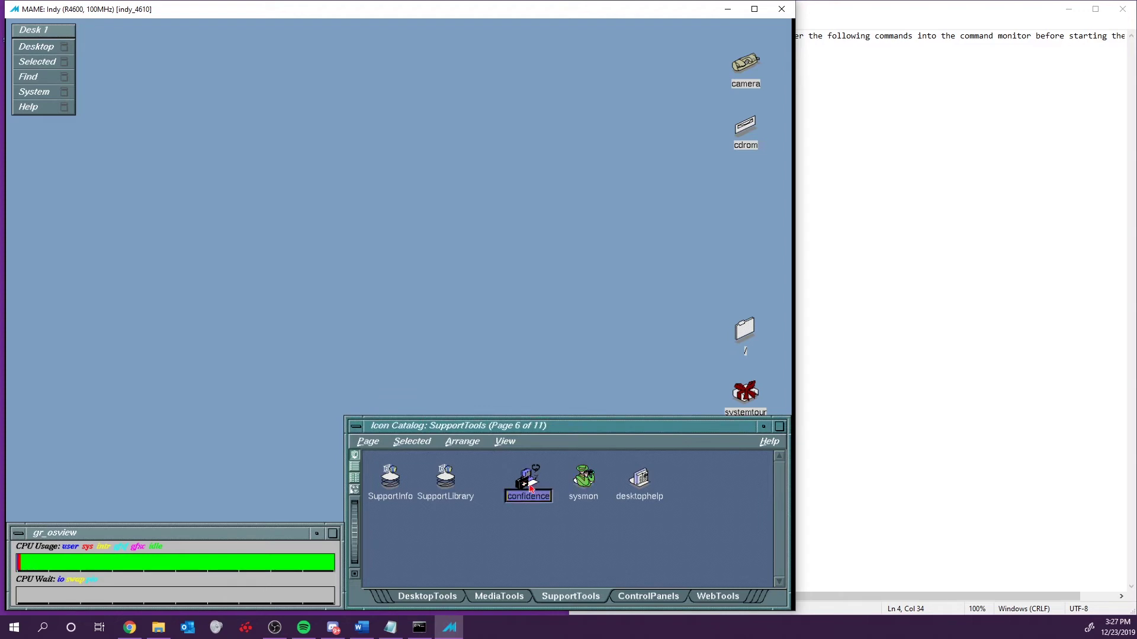
{"action": "double_click", "coordinate": [531, 486]}
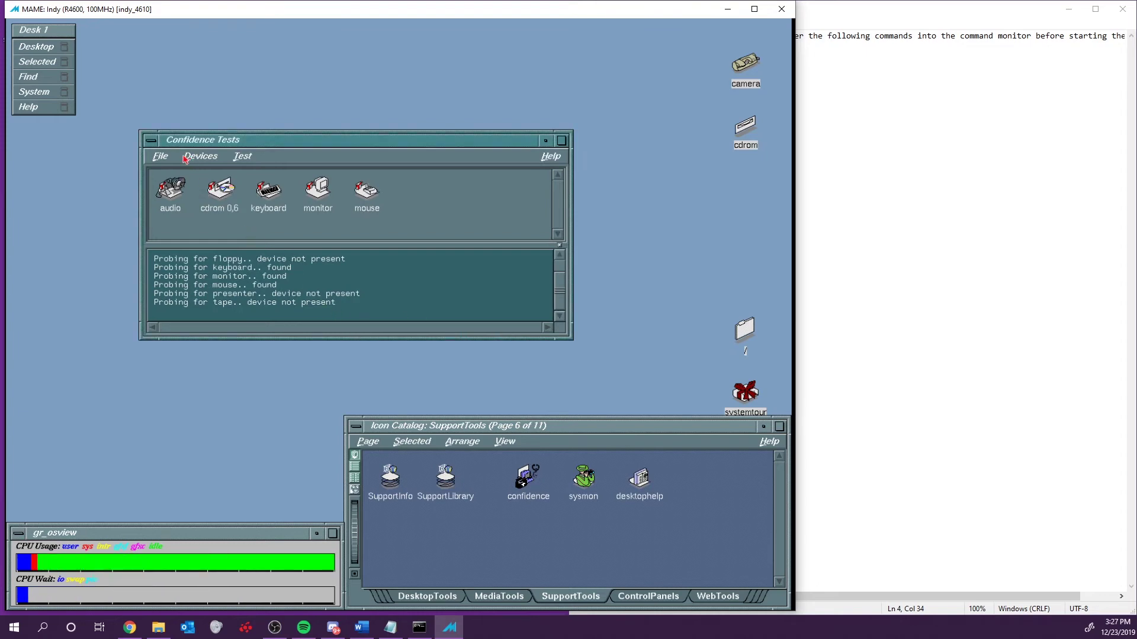
{"action": "left_click", "coordinate": [150, 140]}
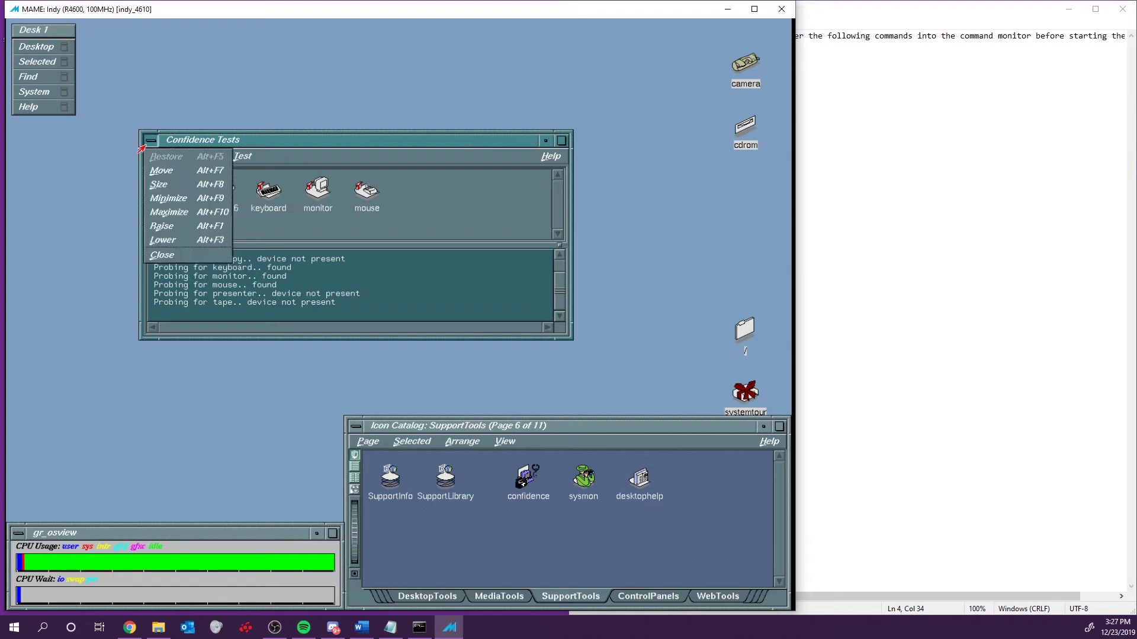
{"action": "left_click", "coordinate": [167, 255]}
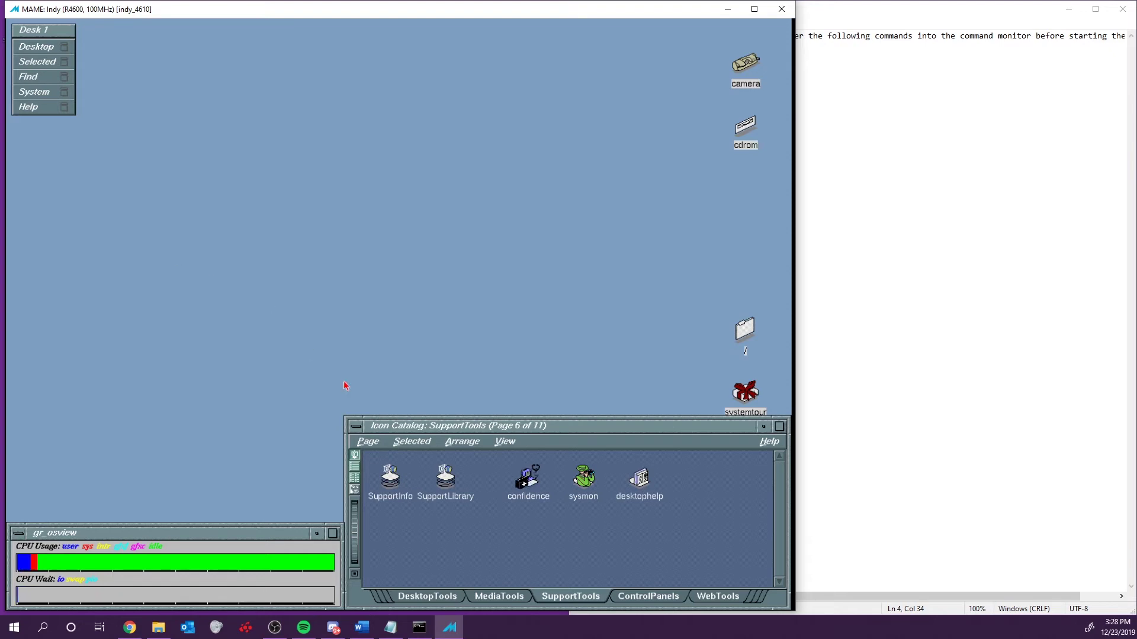
Step: Open the windows control panel from the ControlPanels page, view the Window Settings and close them
{"action": "left_click", "coordinate": [654, 591]}
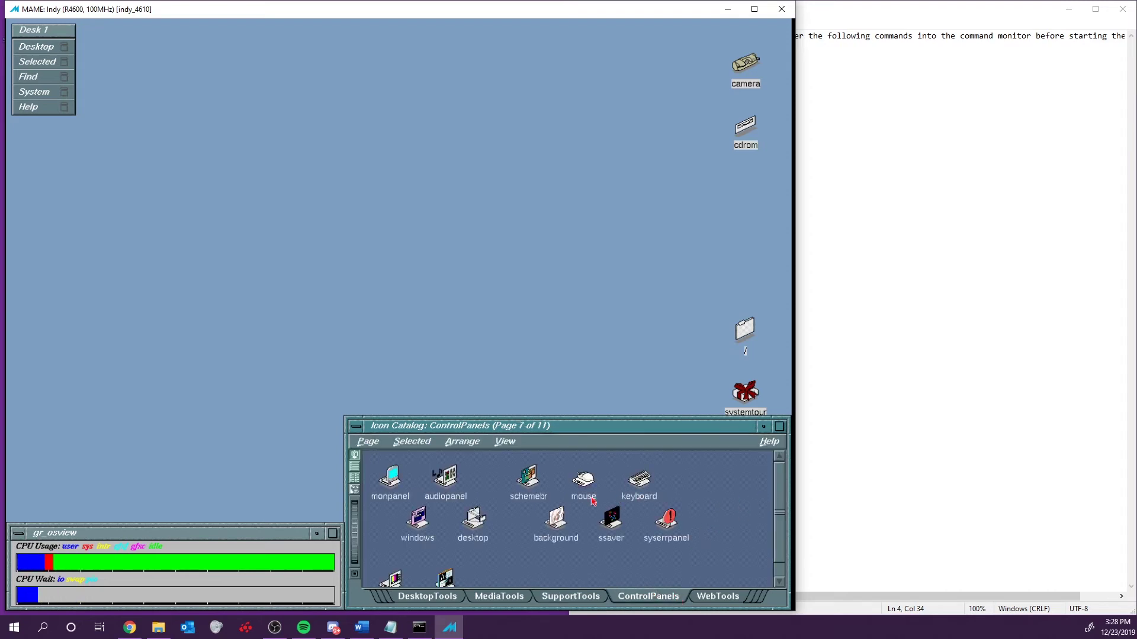
{"action": "left_click", "coordinate": [424, 521]}
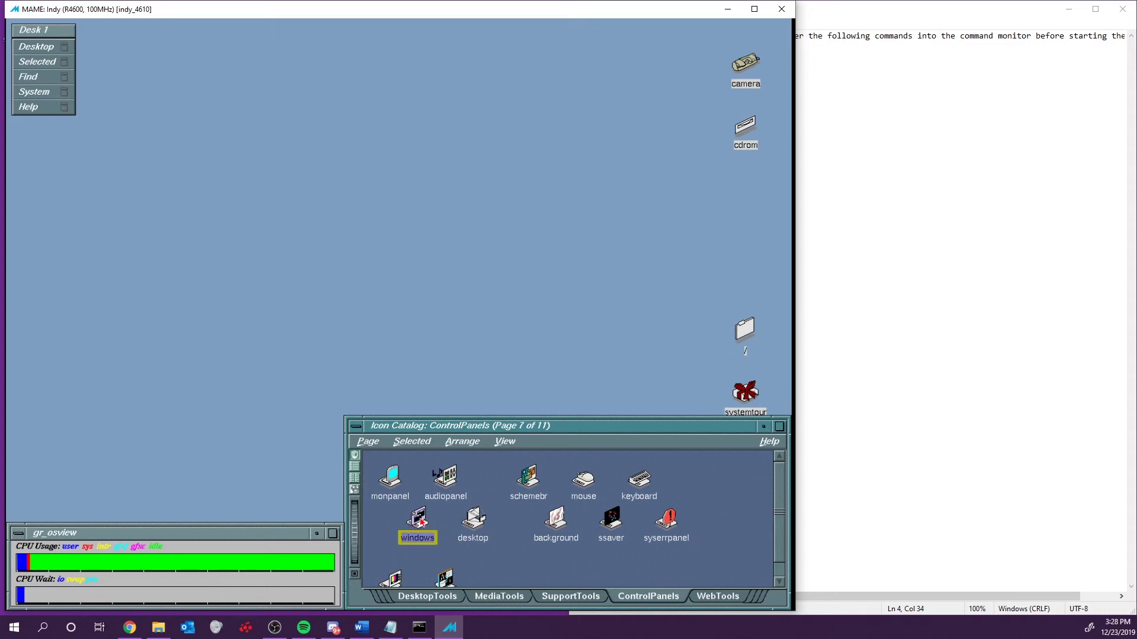
{"action": "double_click", "coordinate": [422, 524]}
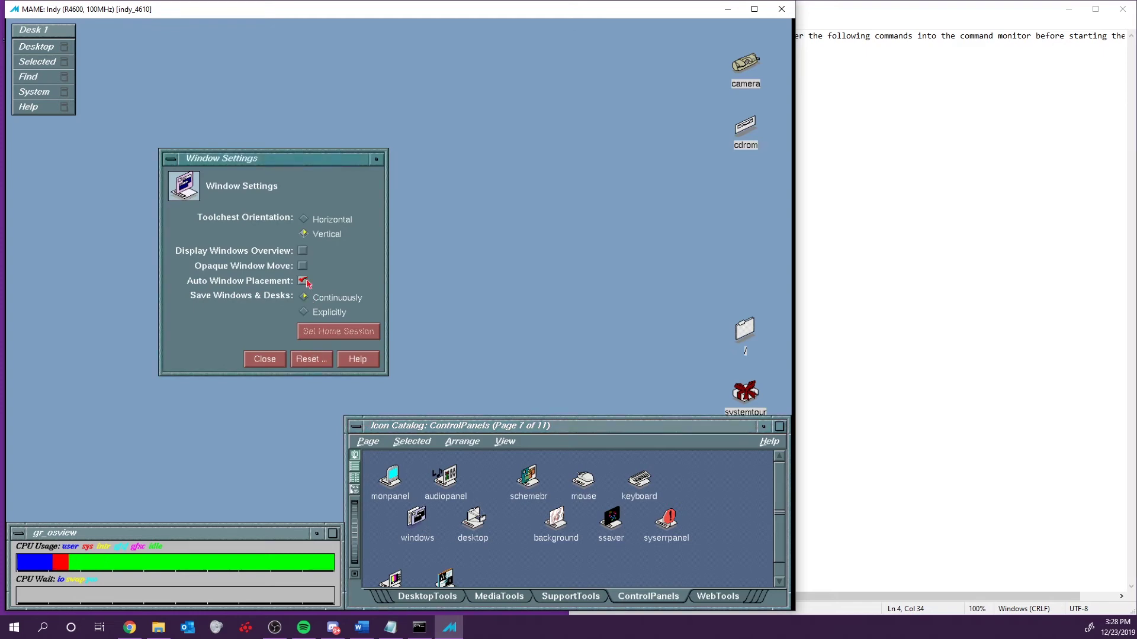
{"action": "left_click_drag", "start_coordinate": [256, 167], "coordinate": [314, 153]}
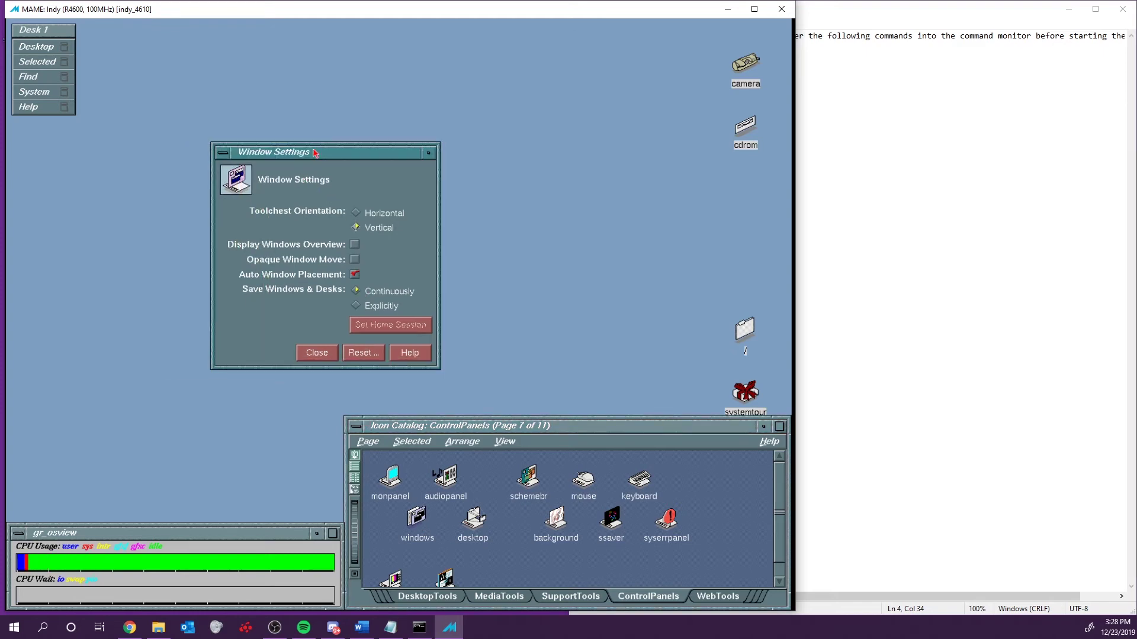
{"action": "left_click", "coordinate": [223, 153]}
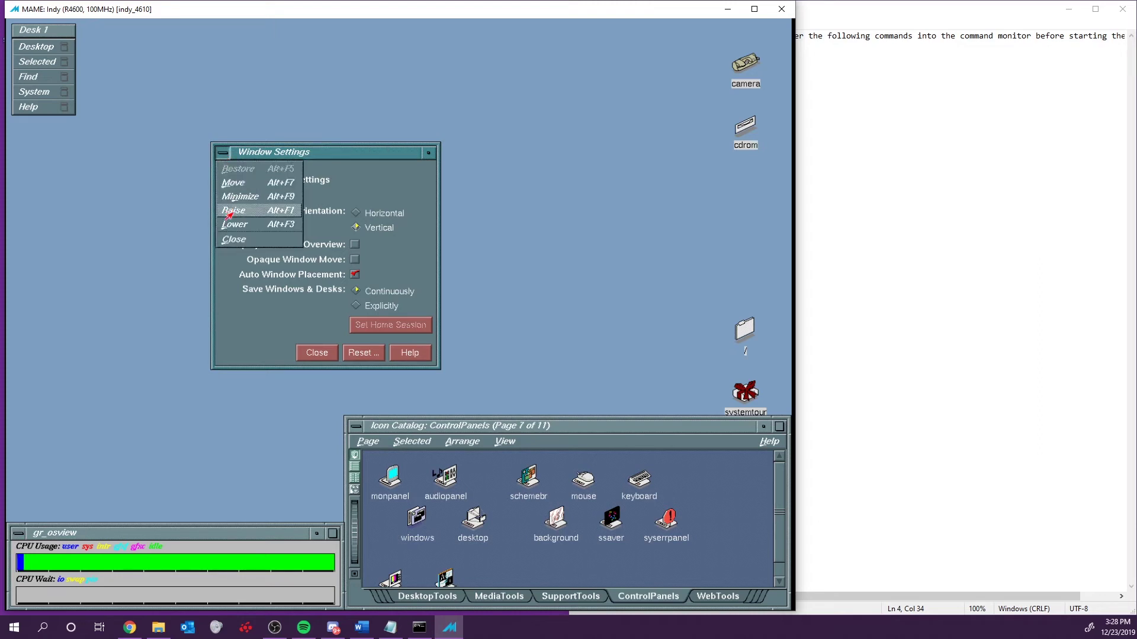
{"action": "left_click", "coordinate": [235, 240]}
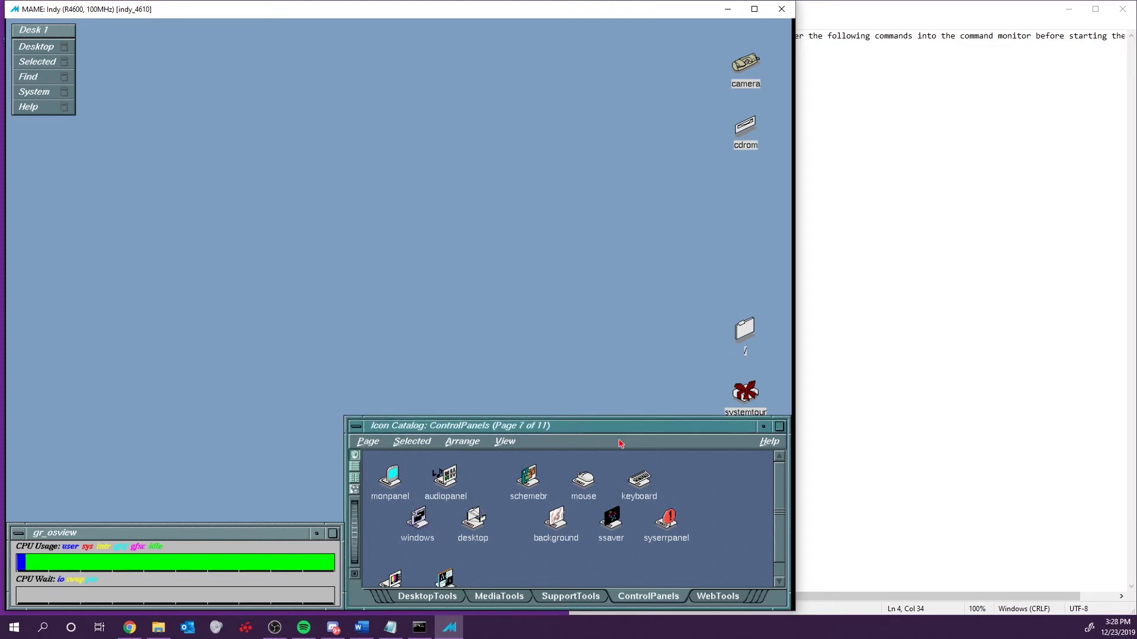
Step: Look through the rest of the ControlPanels page and the WebTools page of the Icon Catalog
{"action": "left_click_drag", "start_coordinate": [779, 505], "coordinate": [780, 543]}
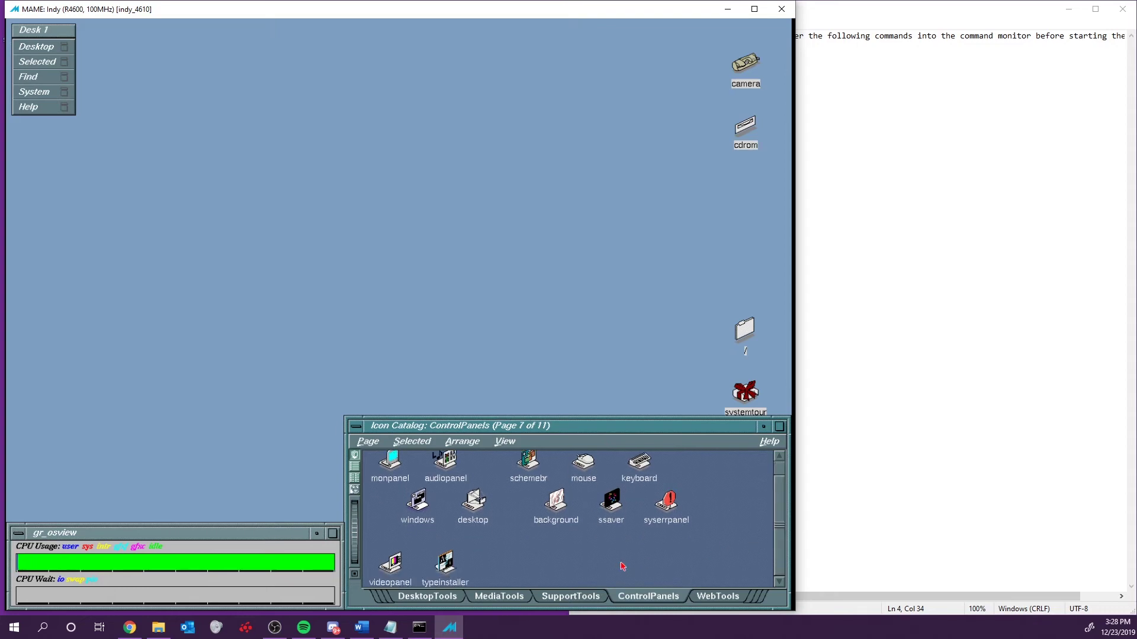
{"action": "left_click", "coordinate": [725, 597]}
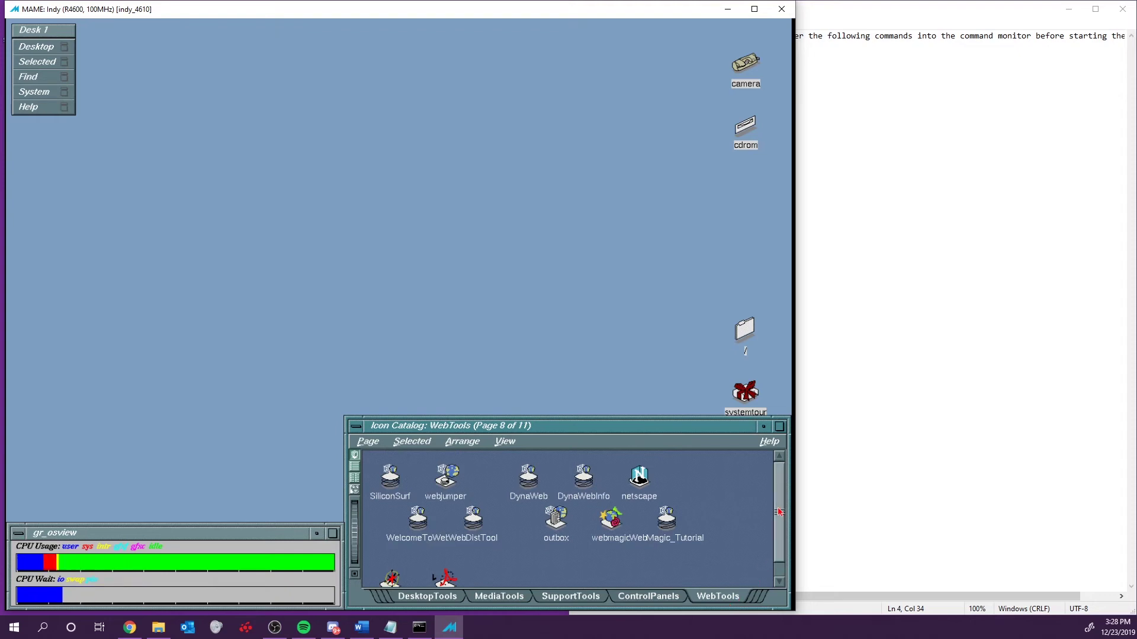
{"action": "left_click", "coordinate": [782, 564]}
{"action": "scroll", "coordinate": [782, 563], "scroll_direction": "up", "scroll_amount": 1}
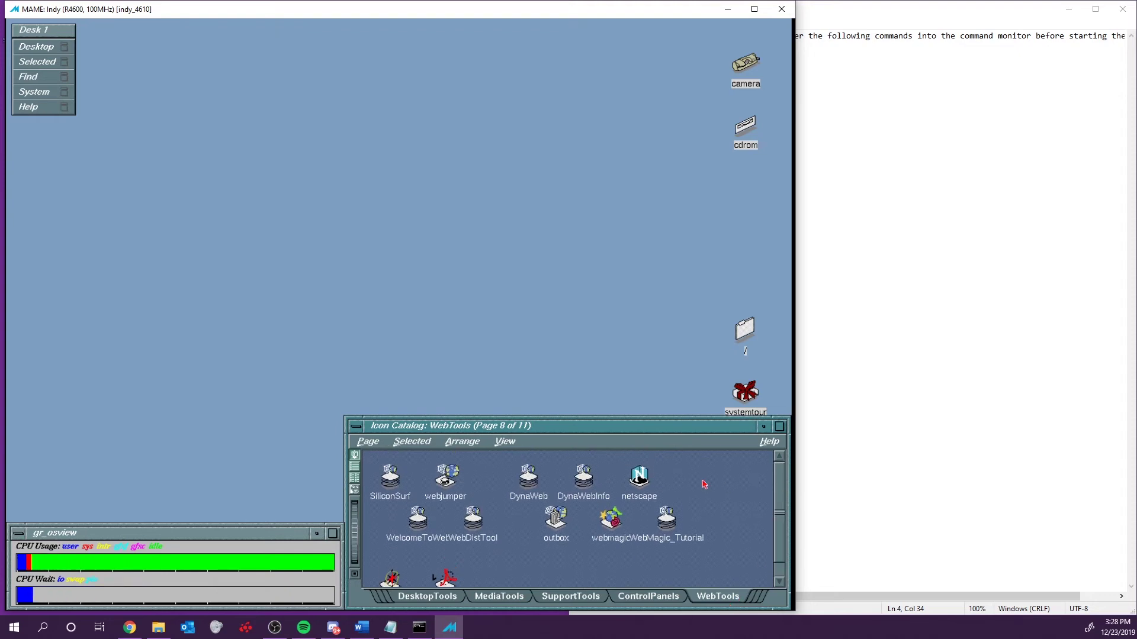
Step: Launch SiliconSurf from the WebTools page, dismiss Netscape's error dialogs and quit Netscape
{"action": "left_click", "coordinate": [650, 481]}
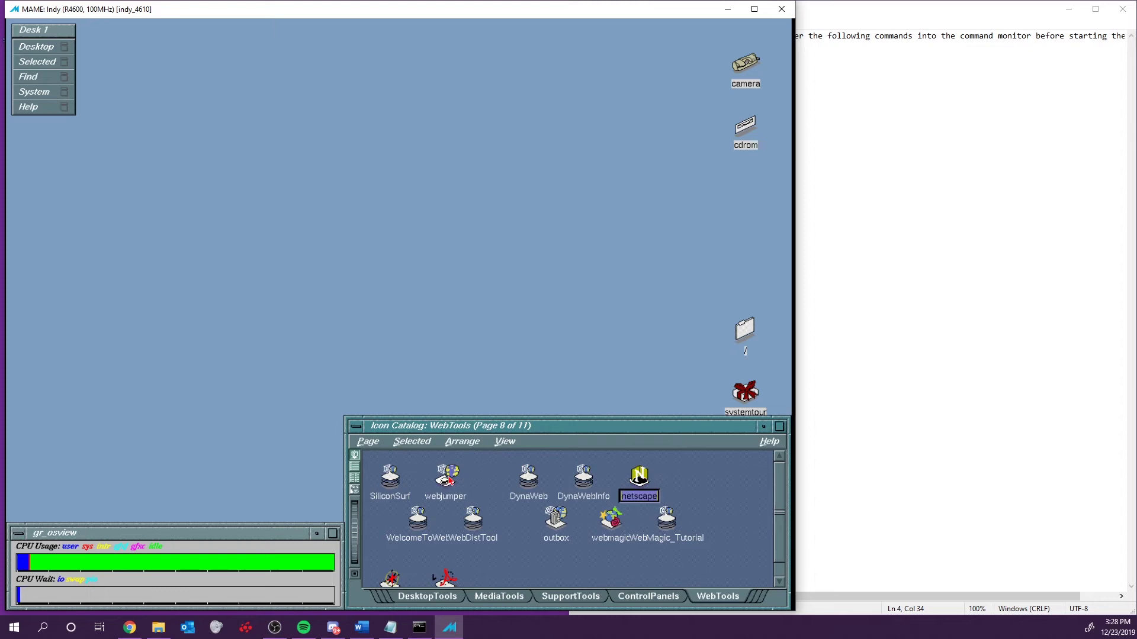
{"action": "left_click", "coordinate": [388, 478]}
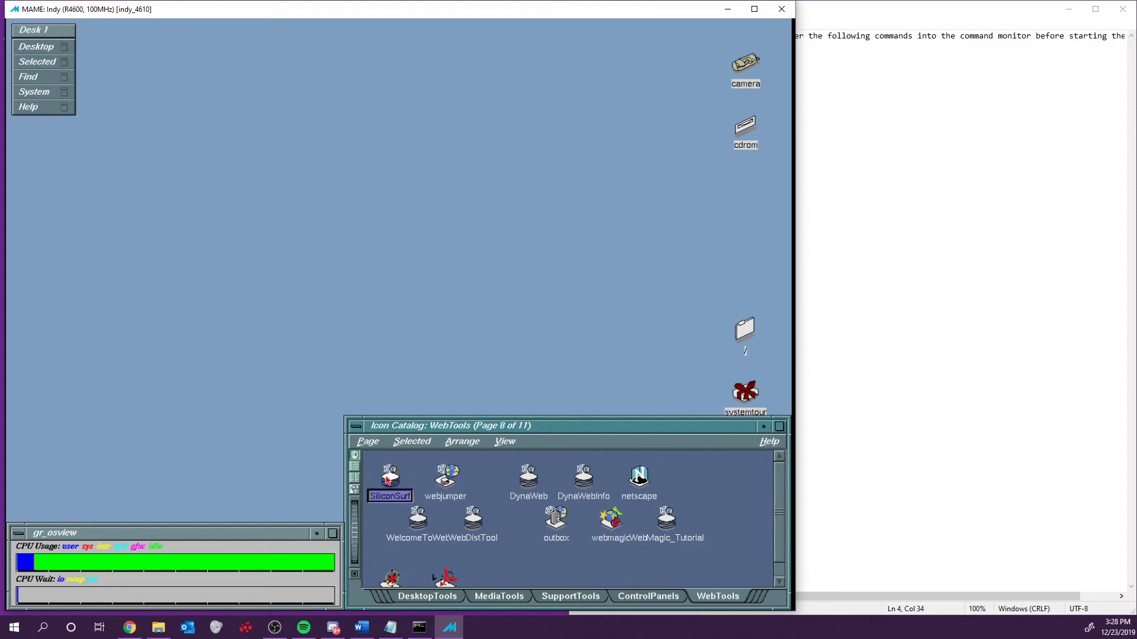
{"action": "double_click", "coordinate": [390, 477]}
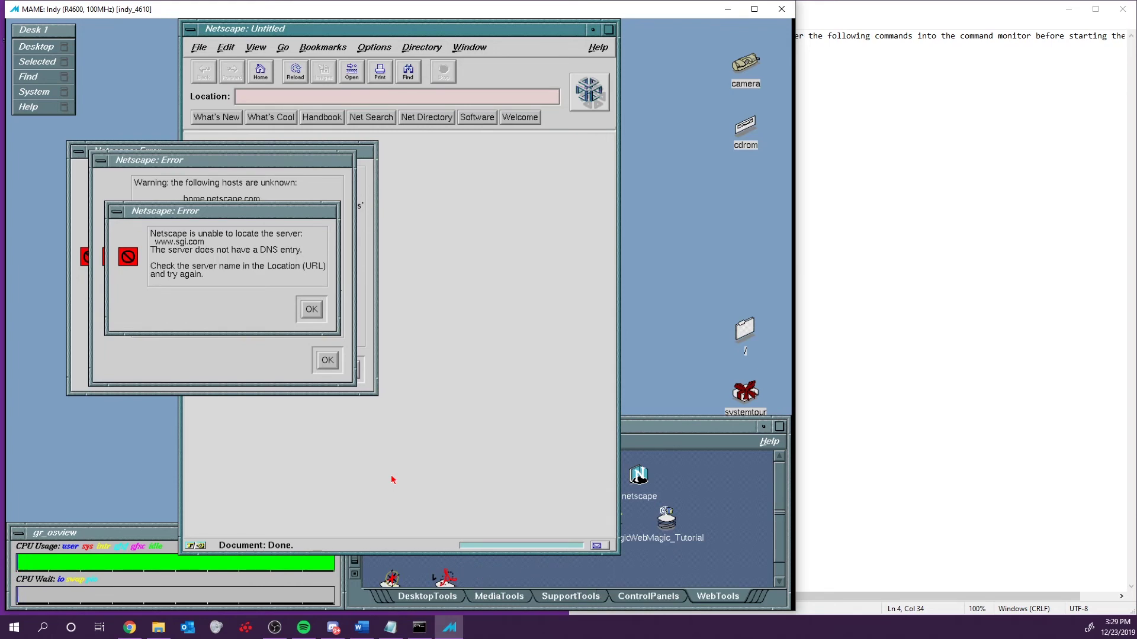
{"action": "left_click", "coordinate": [312, 322]}
{"action": "left_click", "coordinate": [332, 362]}
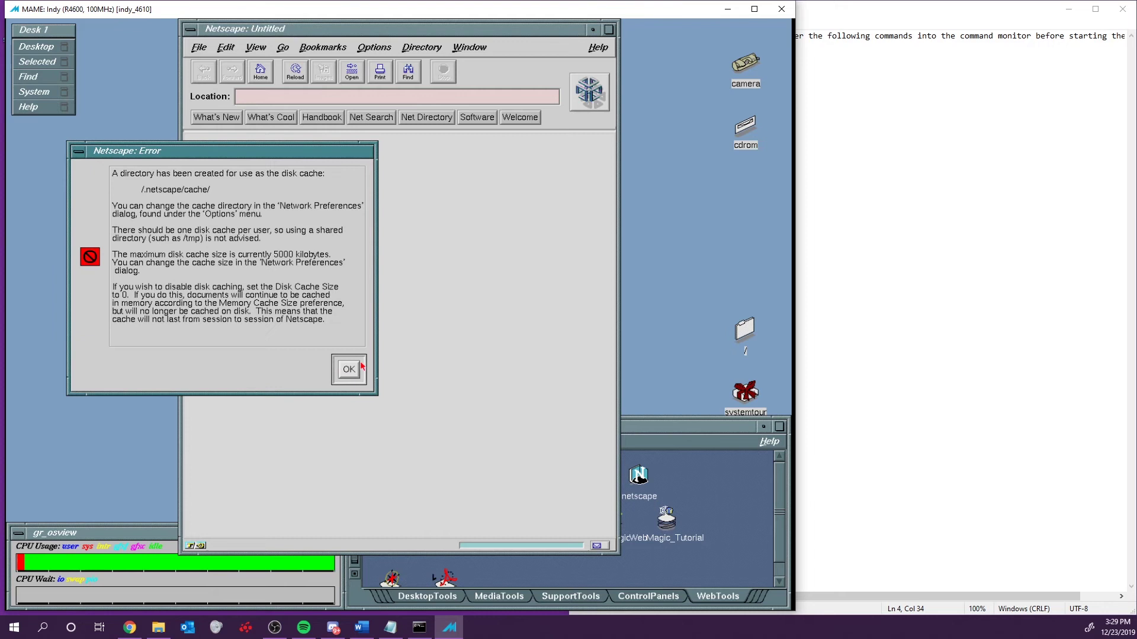
{"action": "left_click", "coordinate": [349, 369]}
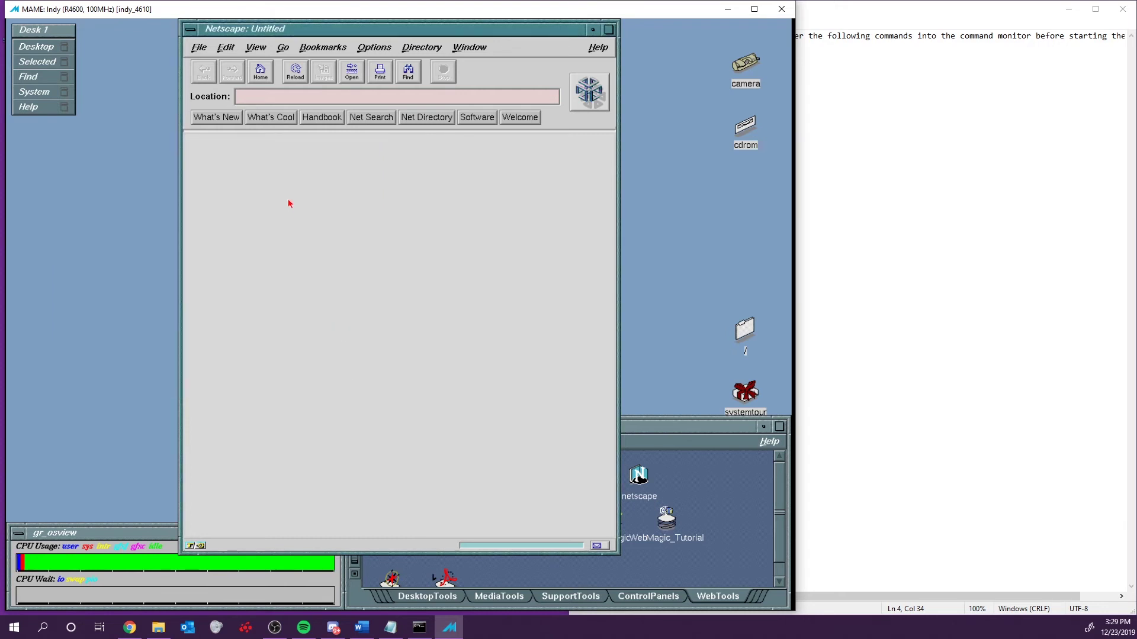
{"action": "left_click", "coordinate": [190, 30]}
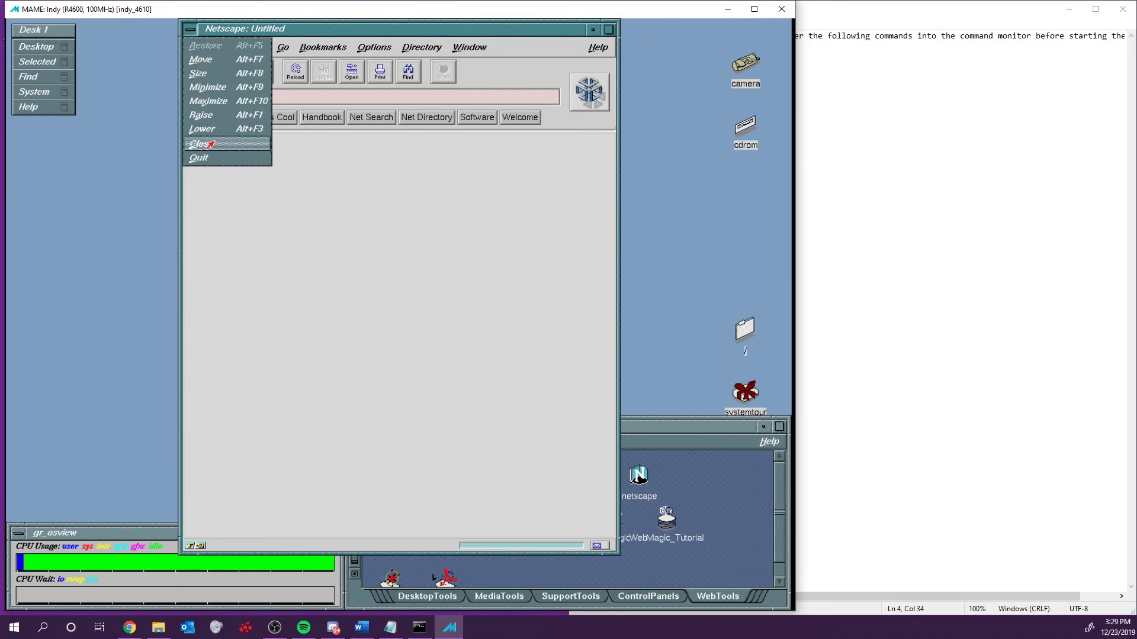
{"action": "left_click", "coordinate": [213, 157]}
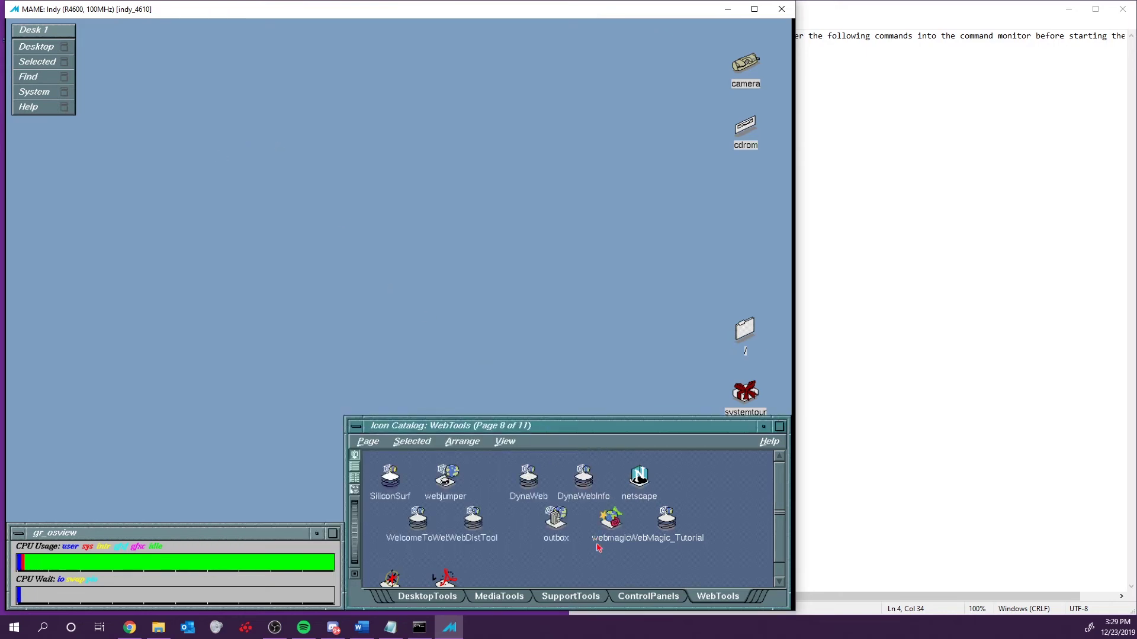
{"action": "left_click", "coordinate": [753, 600]}
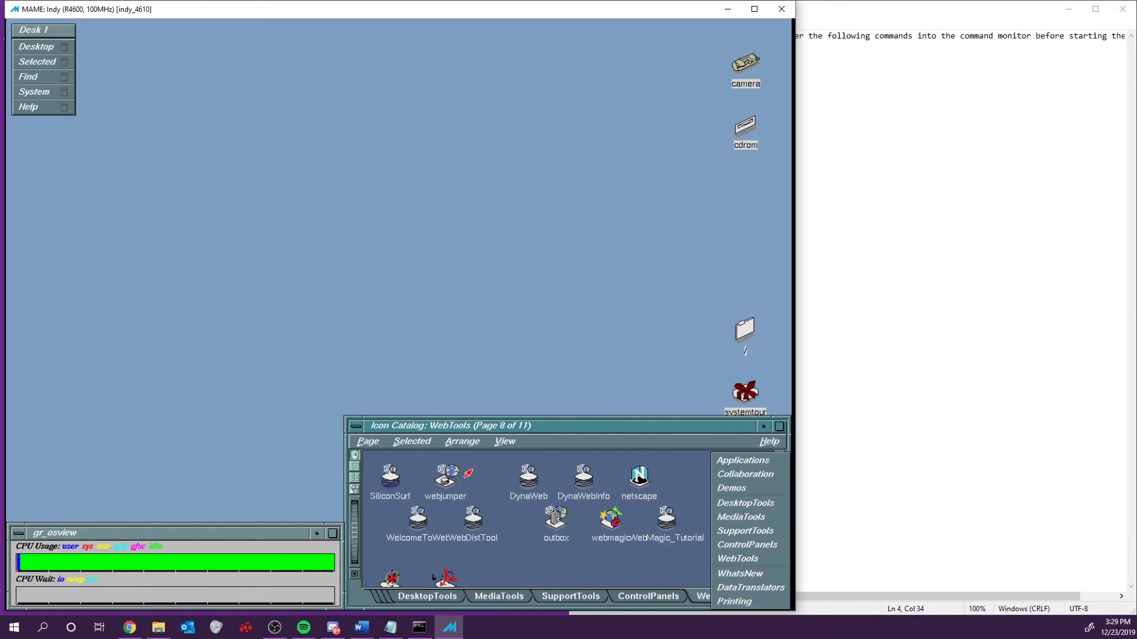
{"action": "left_click", "coordinate": [508, 354]}
Step: Open the root folder from the desktop and browse through usr to the demos folder
{"action": "double_click", "coordinate": [727, 337]}
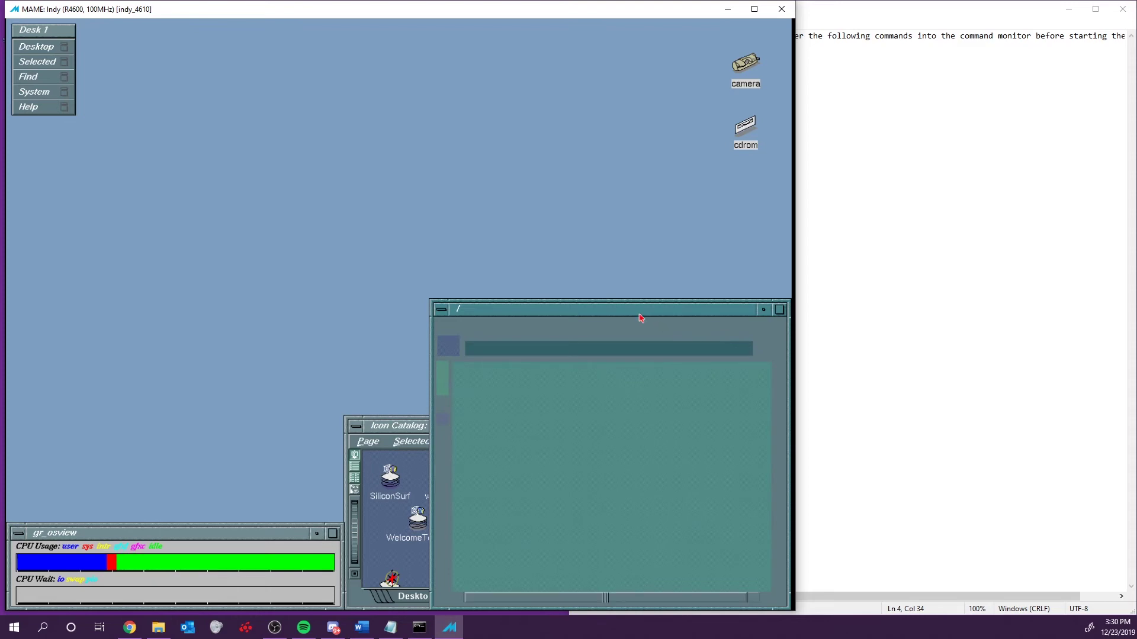
{"action": "left_click_drag", "start_coordinate": [619, 310], "coordinate": [548, 275]}
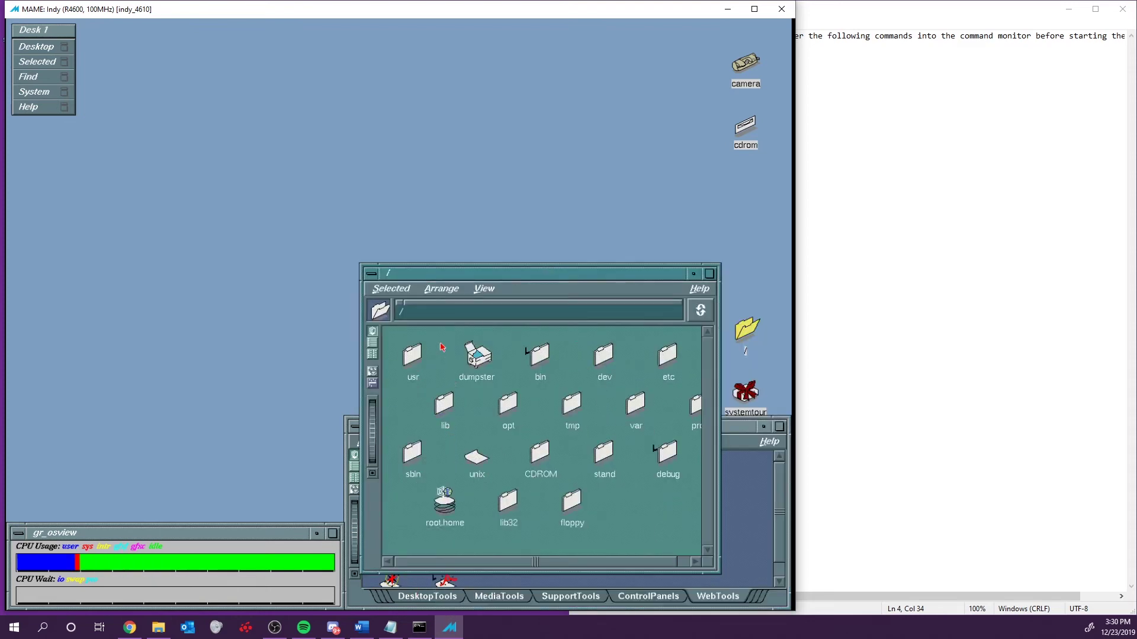
{"action": "left_click", "coordinate": [413, 360]}
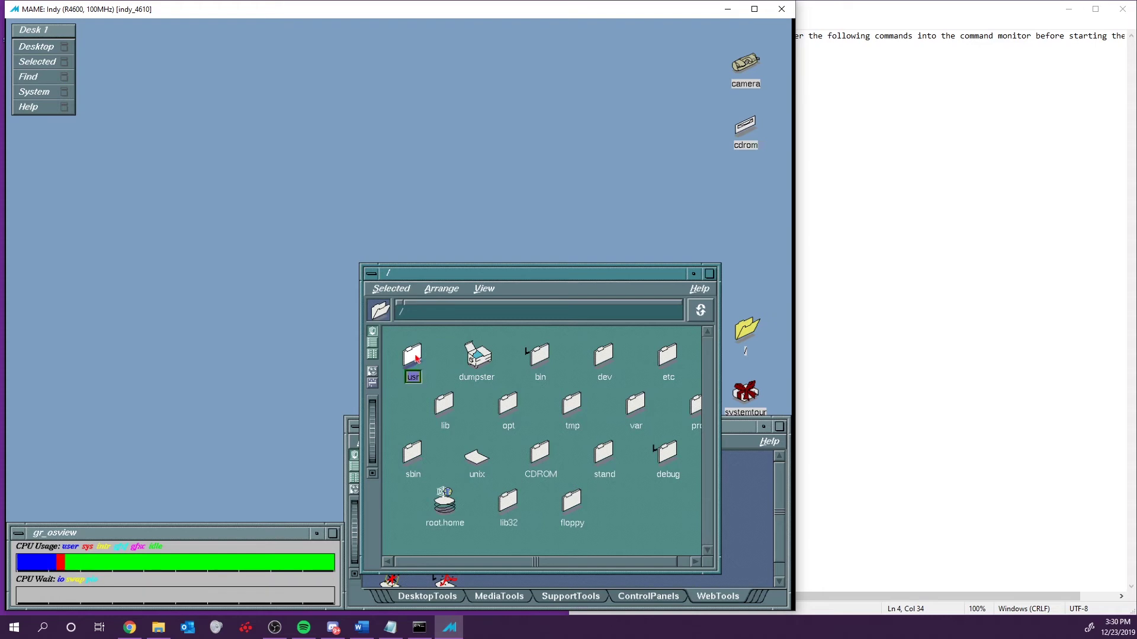
{"action": "double_click", "coordinate": [416, 358]}
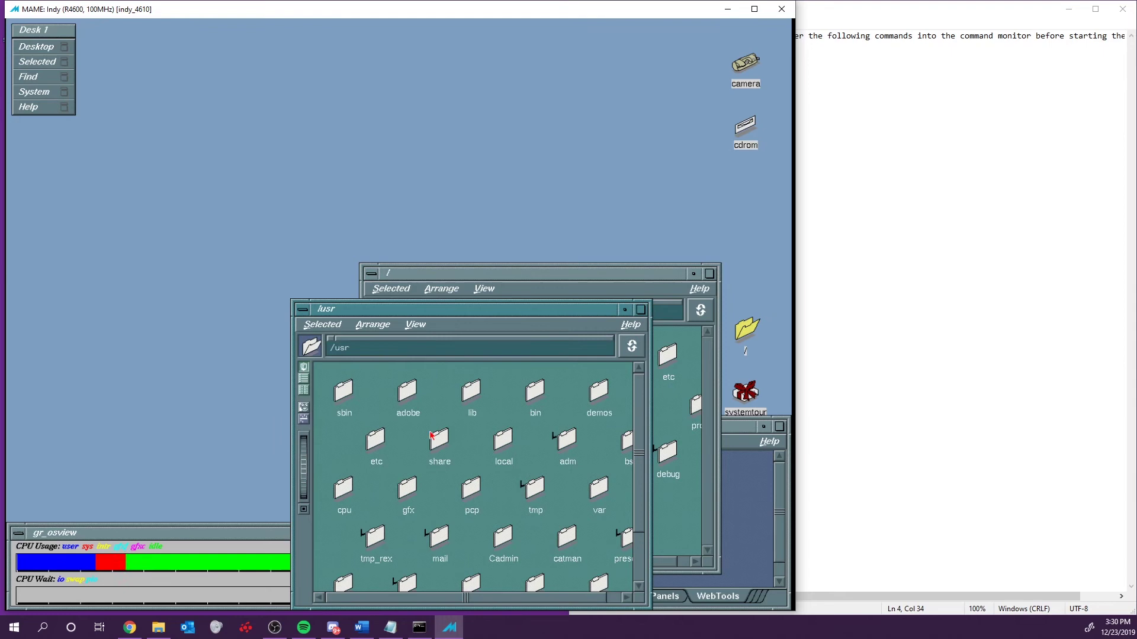
{"action": "left_click", "coordinate": [599, 400]}
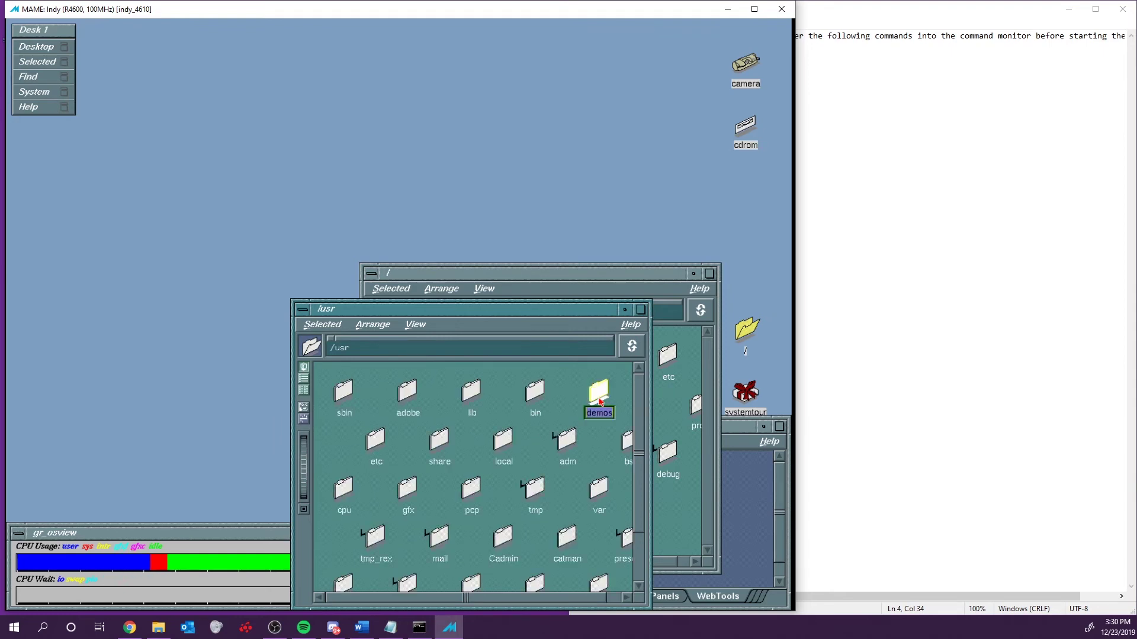
{"action": "double_click", "coordinate": [600, 403]}
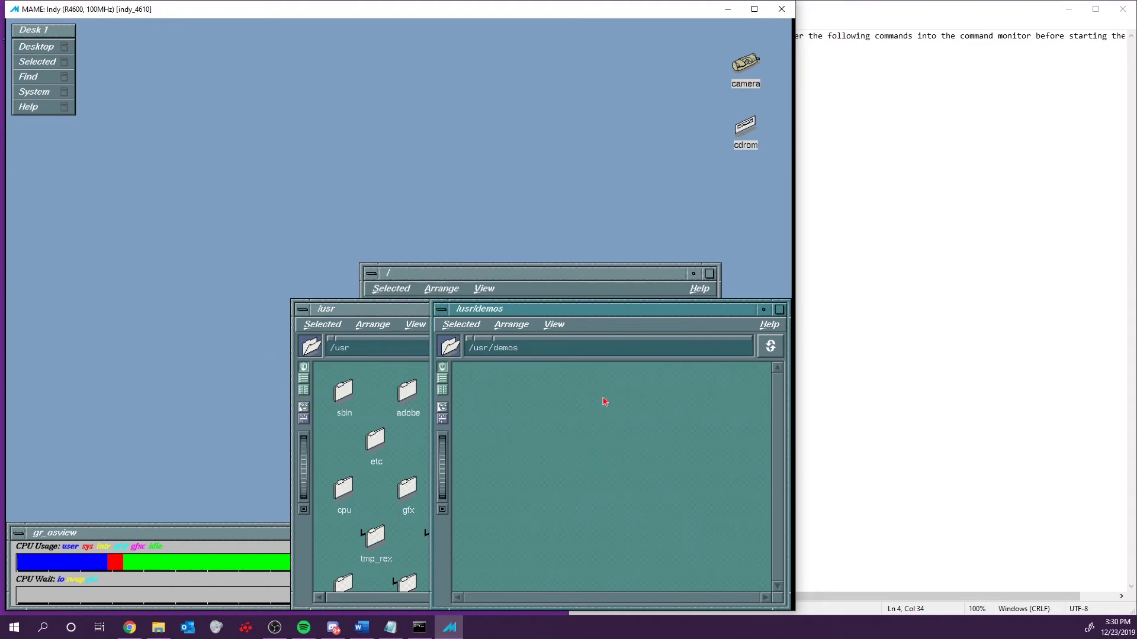
Step: Open the OpenGL folder inside the demos folder, look at its contents and close it
{"action": "left_click", "coordinate": [610, 398]}
{"action": "double_click", "coordinate": [610, 394]}
{"action": "left_click", "coordinate": [452, 325]}
{"action": "left_click", "coordinate": [464, 423]}
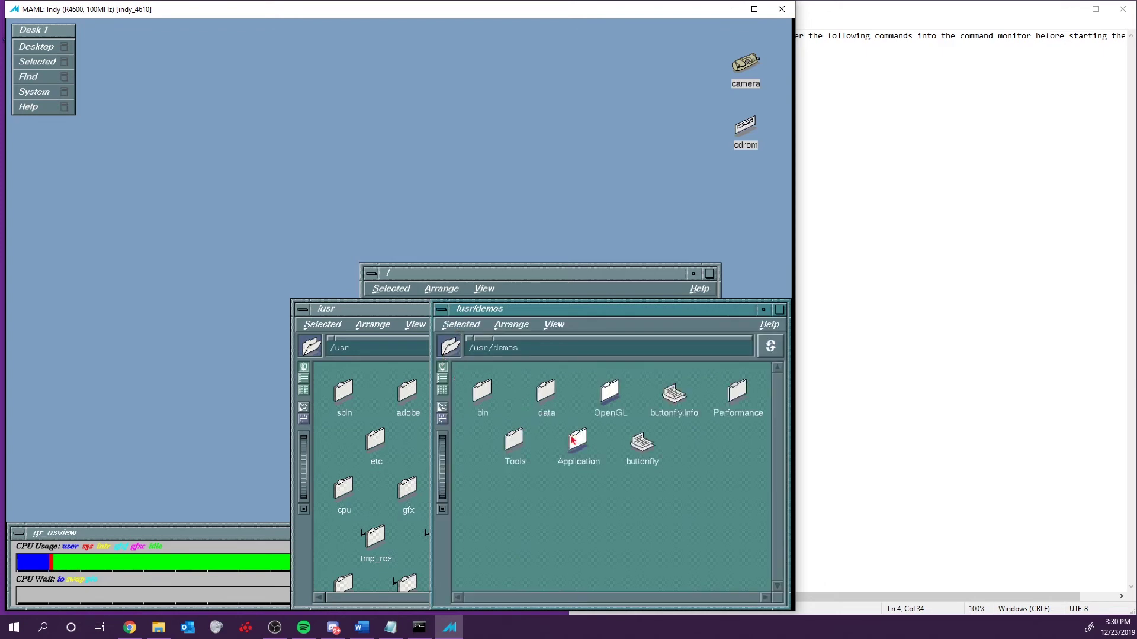
Step: Open the Application folder inside demos and browse into its Visual_Simulation subfolder
{"action": "double_click", "coordinate": [572, 441]}
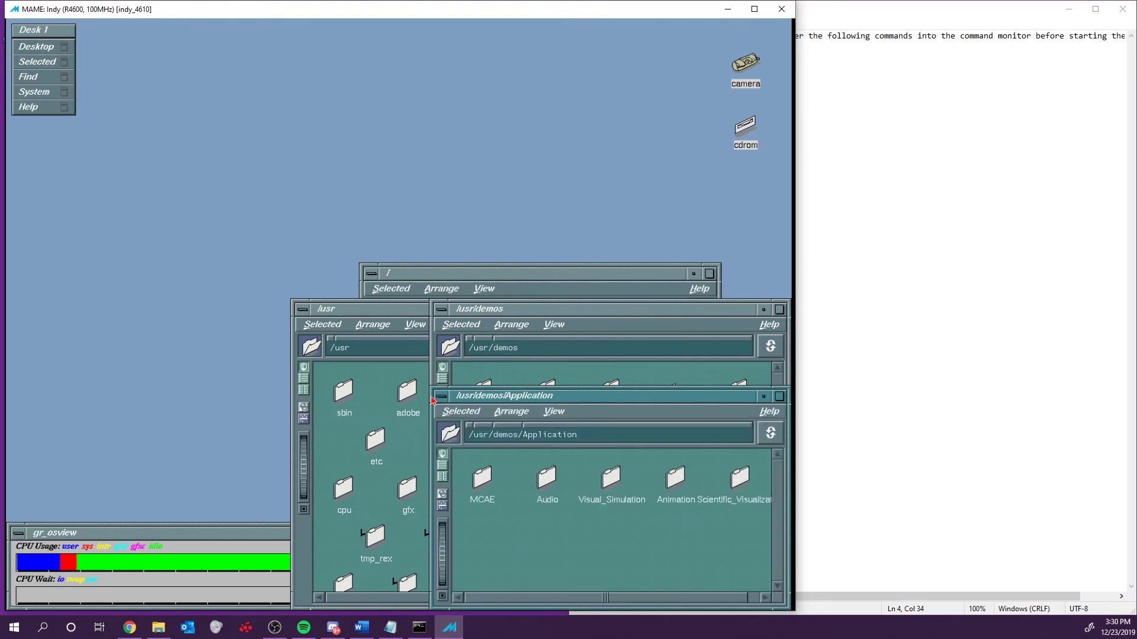
{"action": "left_click", "coordinate": [441, 396]}
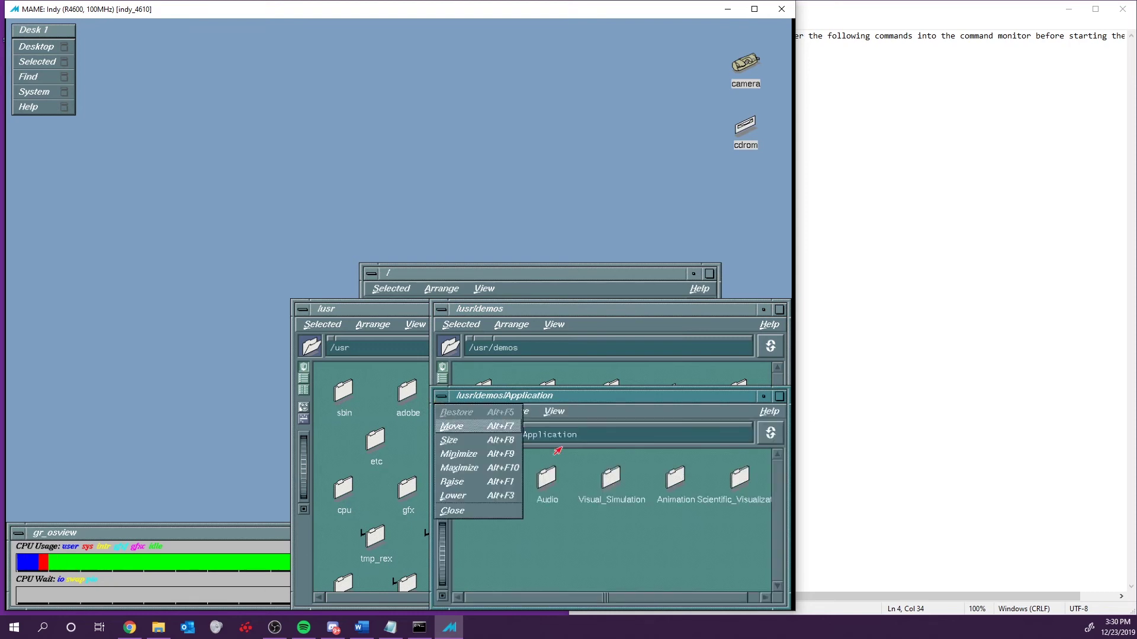
{"action": "left_click", "coordinate": [615, 478]}
{"action": "double_click", "coordinate": [616, 479]}
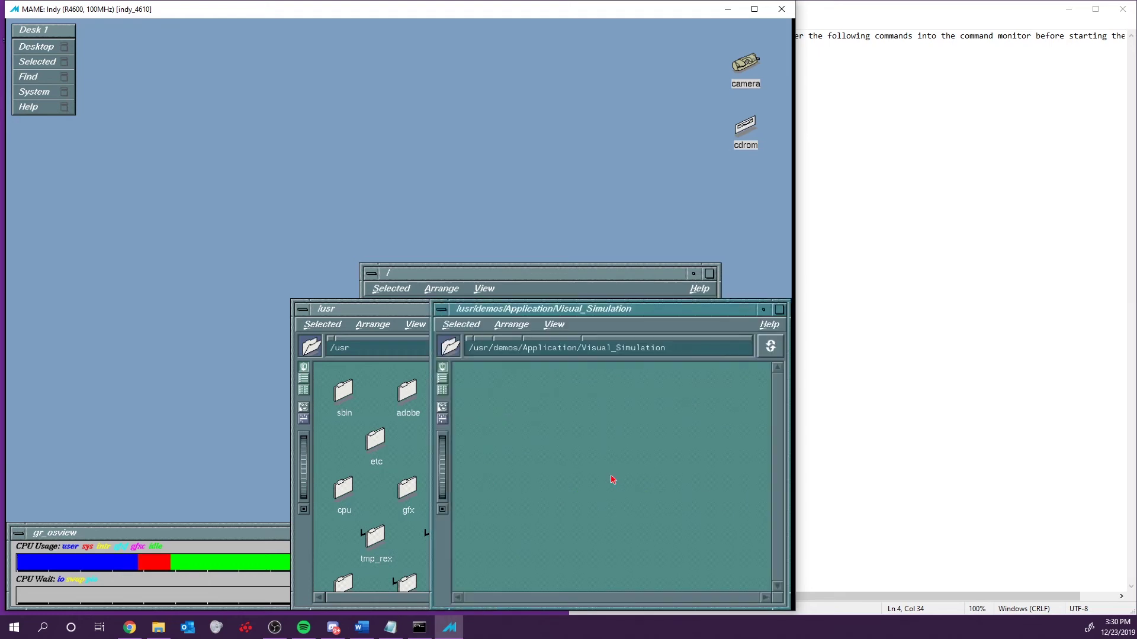
Step: Close all the open file manager windows, leaving the Icon Catalog on the desktop
{"action": "left_click", "coordinate": [441, 311]}
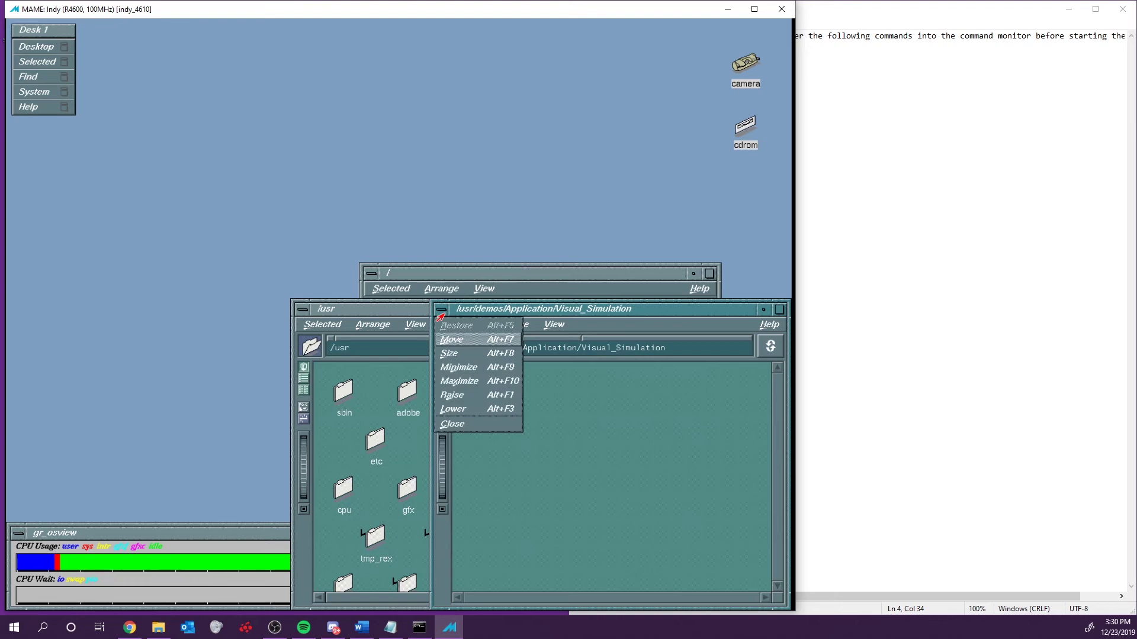
{"action": "left_click", "coordinate": [441, 313]}
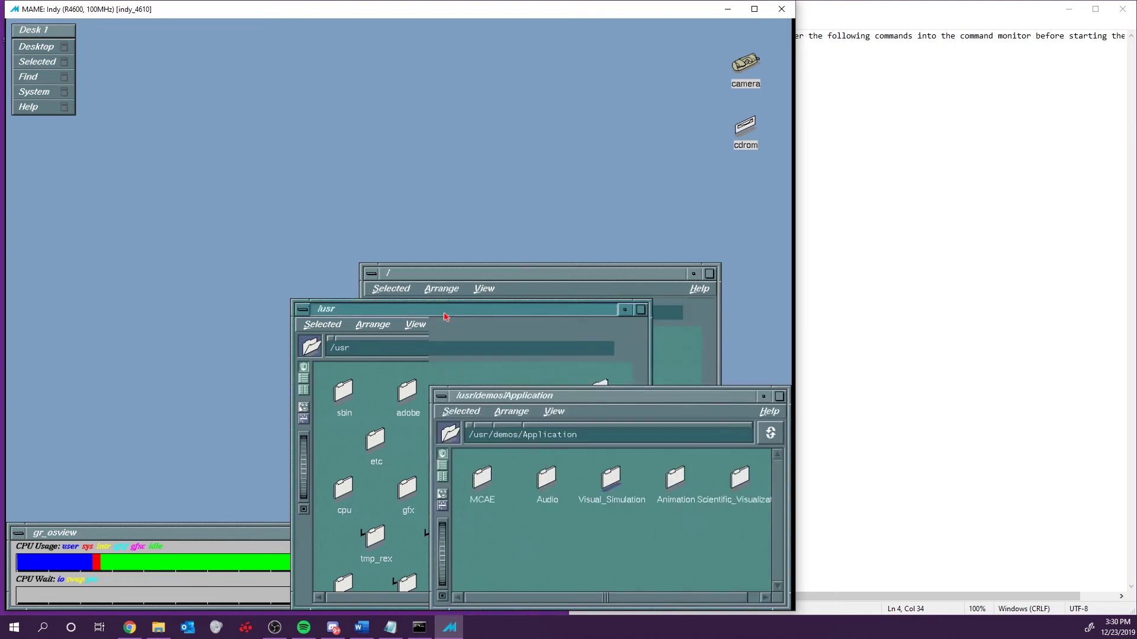
{"action": "left_click", "coordinate": [446, 317]}
{"action": "left_click", "coordinate": [303, 310]}
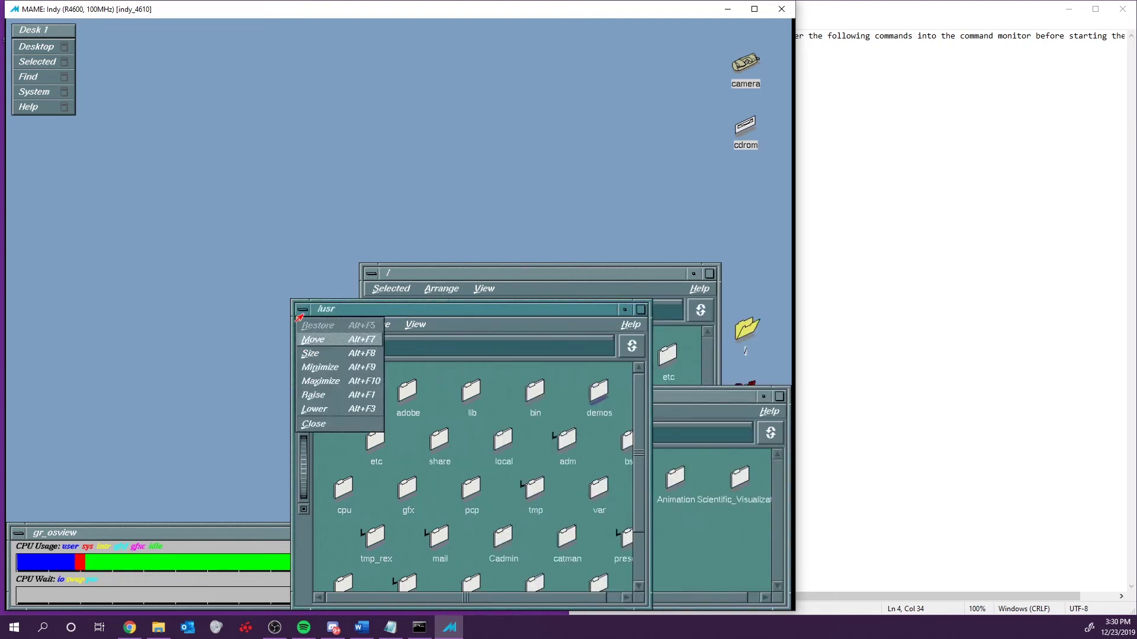
{"action": "left_click", "coordinate": [302, 314]}
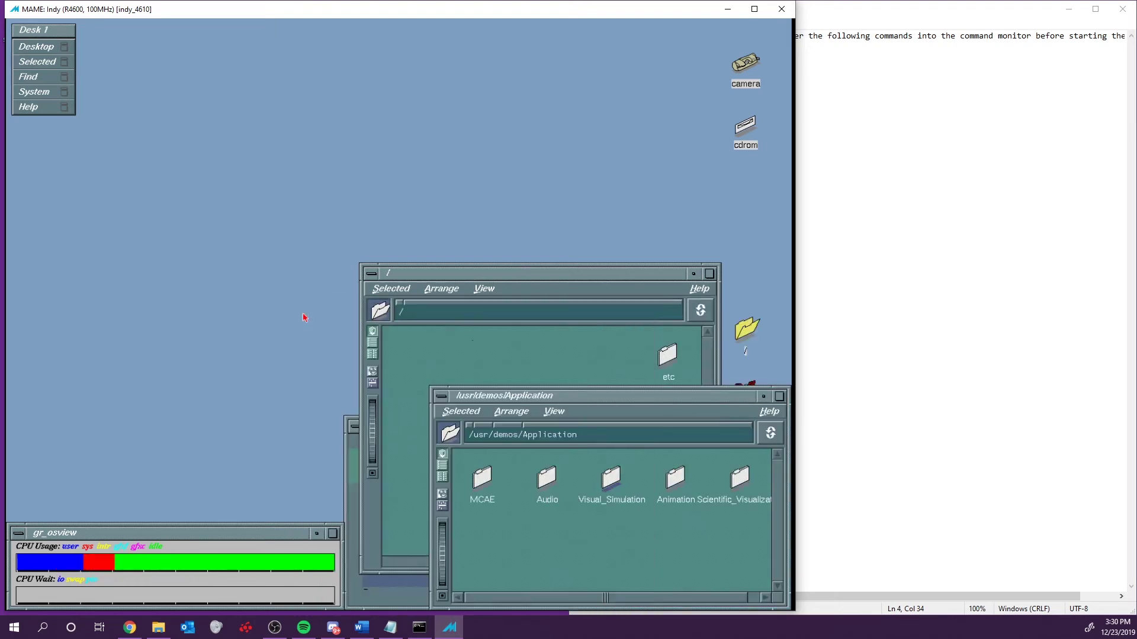
{"action": "left_click", "coordinate": [365, 277]}
{"action": "left_click", "coordinate": [365, 281]}
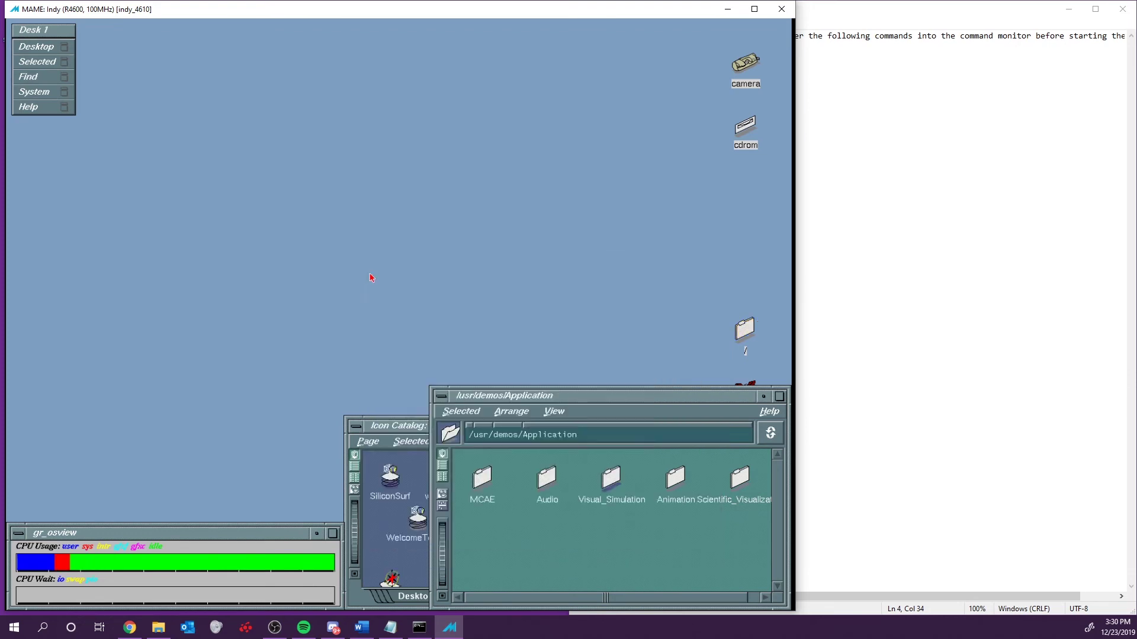
{"action": "left_click", "coordinate": [446, 398]}
{"action": "left_click", "coordinate": [443, 398]}
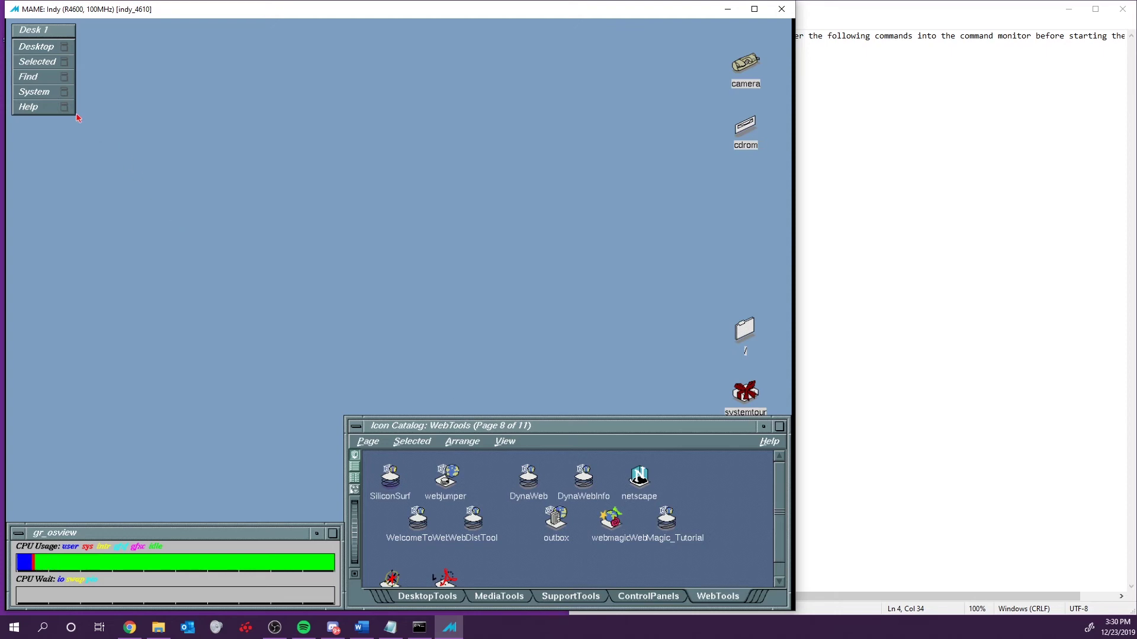
Step: Open the desktop's Background Setting, apply the Twilight background and move the settings window clear of its original place
{"action": "left_click", "coordinate": [53, 47]}
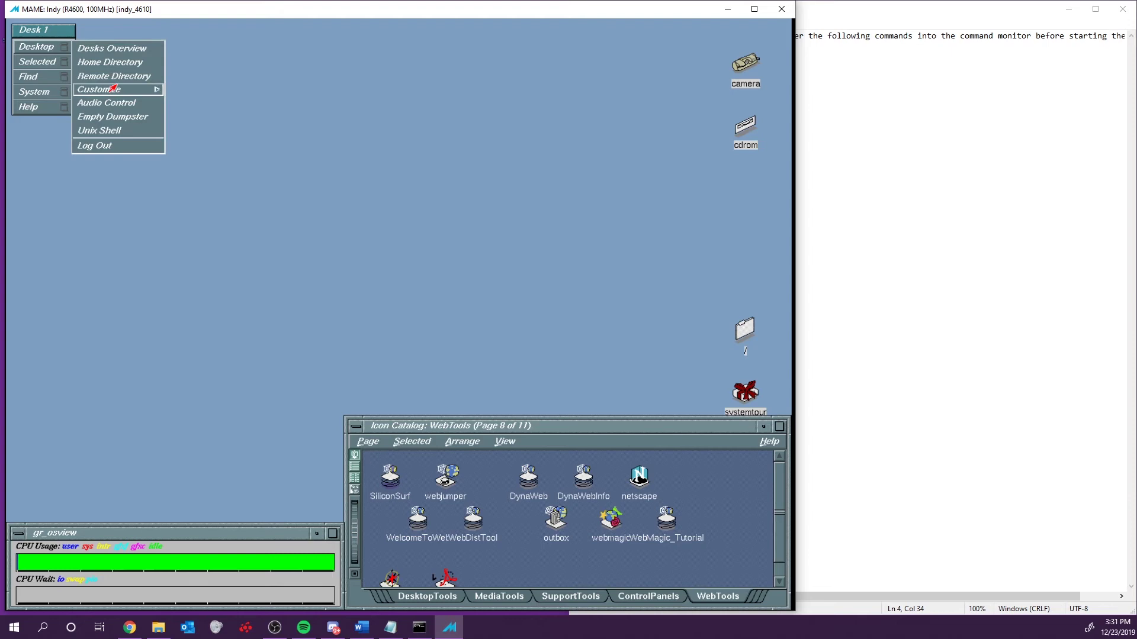
{"action": "mouse_move", "coordinate": [112, 88]}
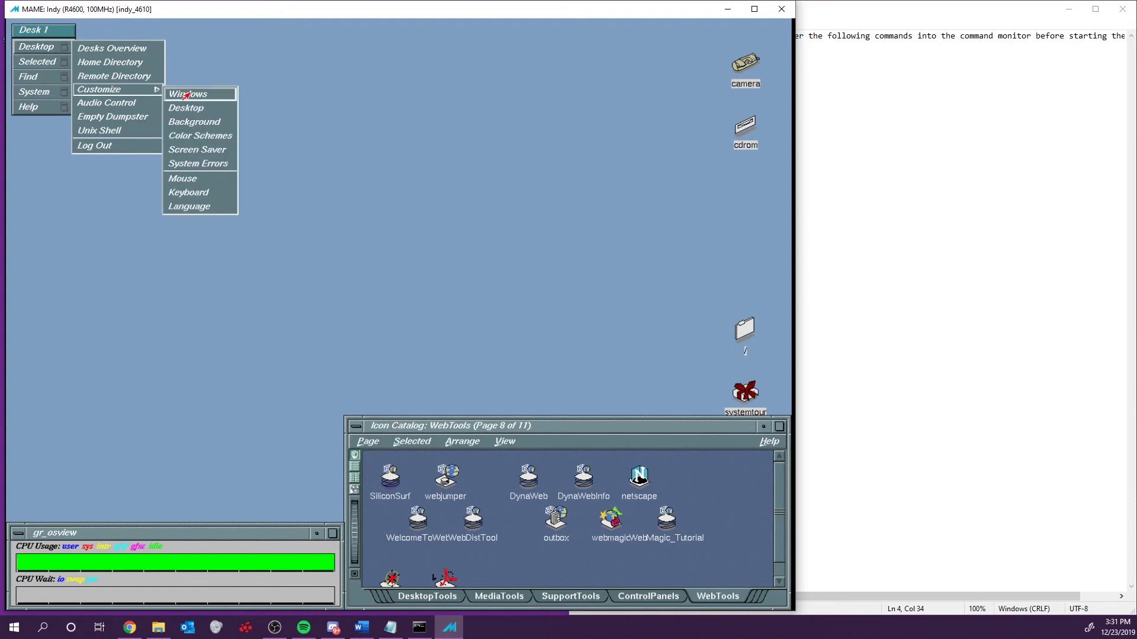
{"action": "left_click", "coordinate": [196, 124]}
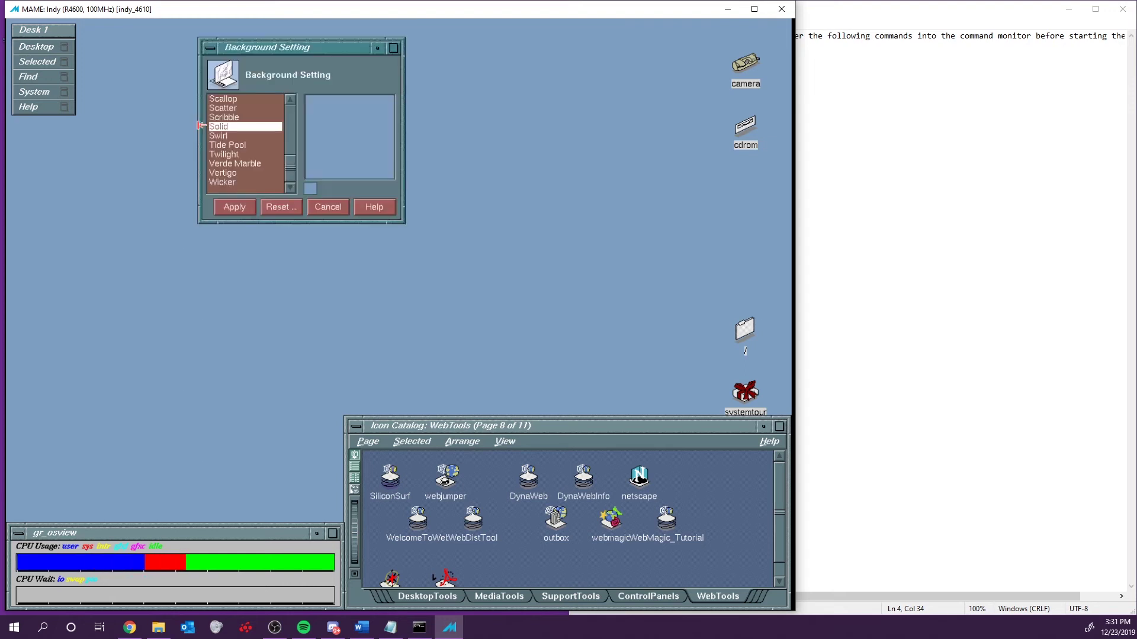
{"action": "left_click", "coordinate": [246, 155]}
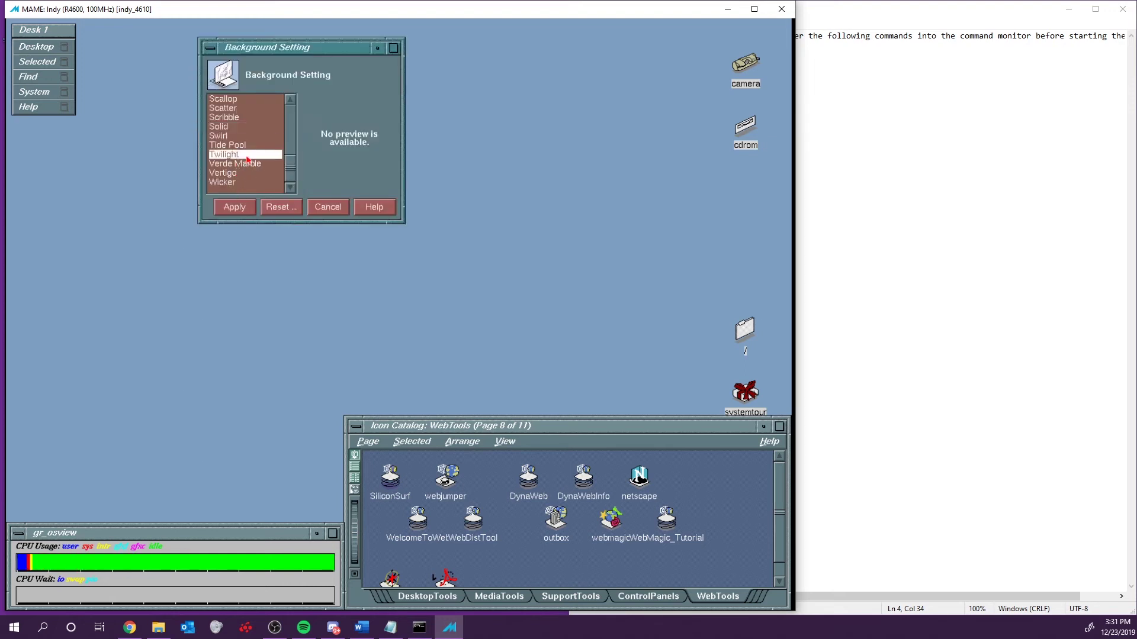
{"action": "left_click", "coordinate": [234, 207]}
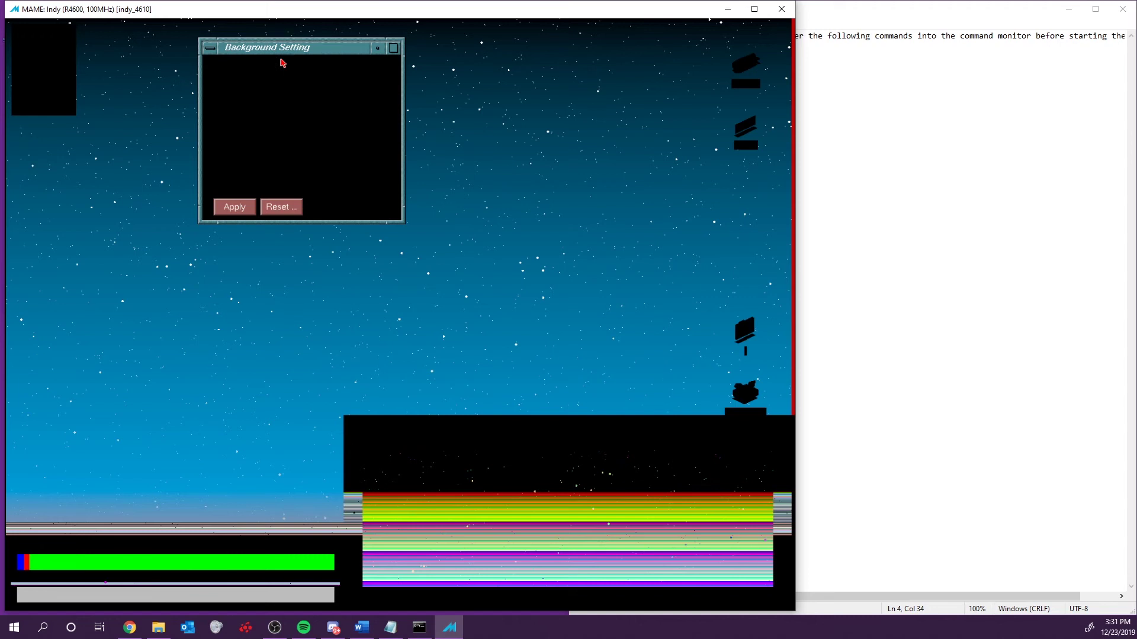
{"action": "left_click_drag", "start_coordinate": [289, 52], "coordinate": [388, 73]}
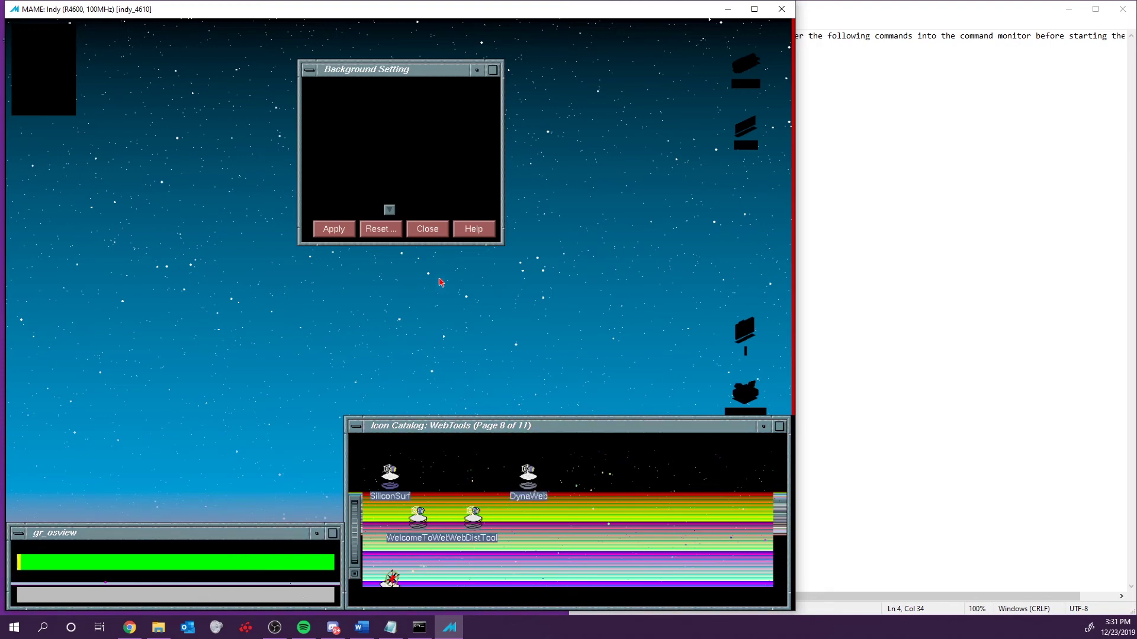
Step: Reset the background colors to their defaults and apply the Scribble background
{"action": "left_click", "coordinate": [388, 237]}
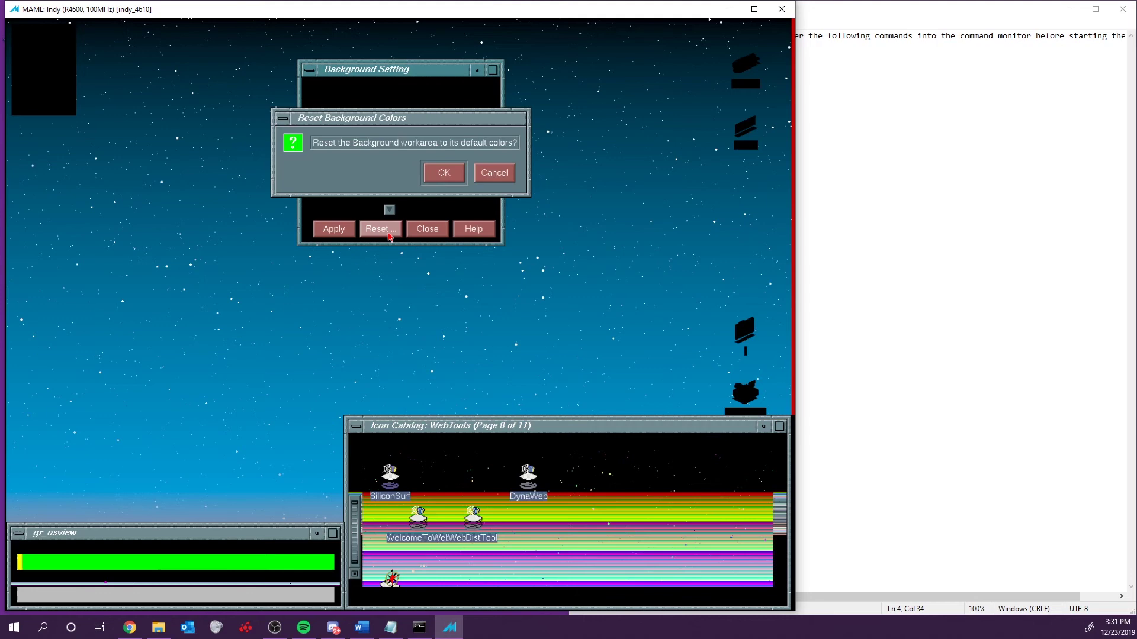
{"action": "left_click", "coordinate": [442, 172]}
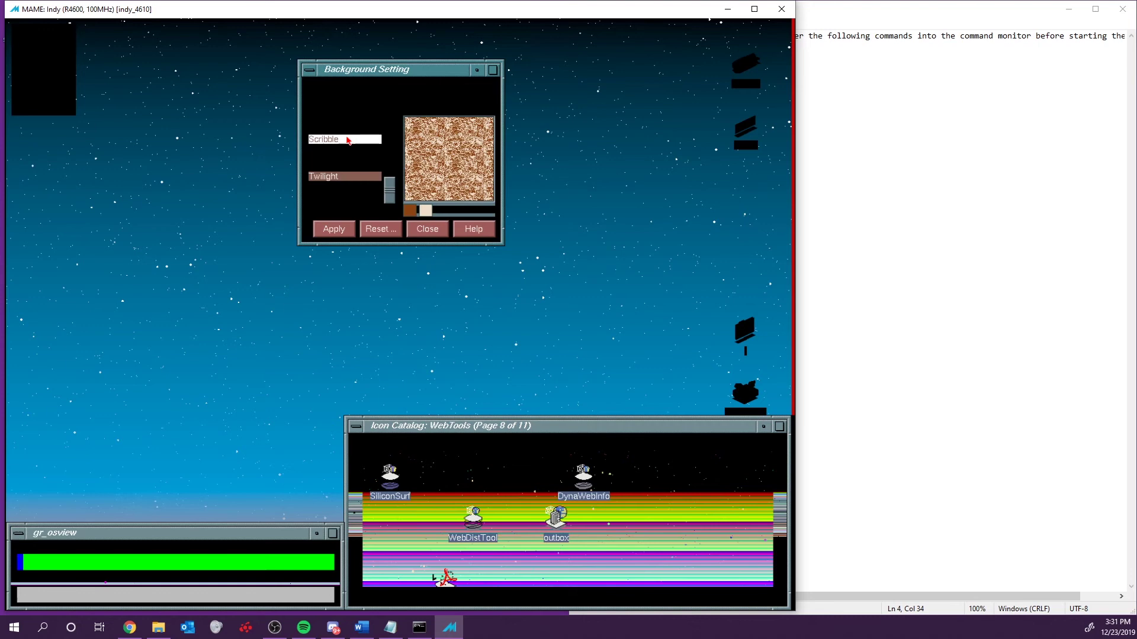
{"action": "left_click", "coordinate": [347, 231]}
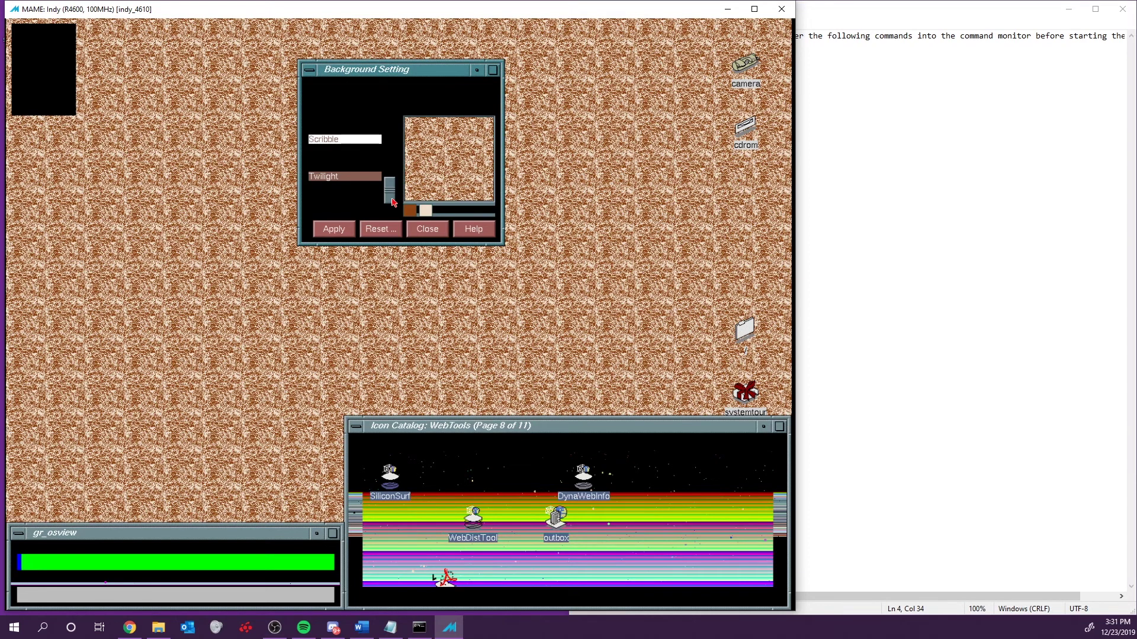
Step: Preview the Crumpled, Burlap, Bulge, Brain, Dither 1x1, Escher Knot and Fabric backgrounds
{"action": "left_click_drag", "start_coordinate": [390, 198], "coordinate": [390, 146]}
{"action": "mouse_move", "coordinate": [48, 44]}
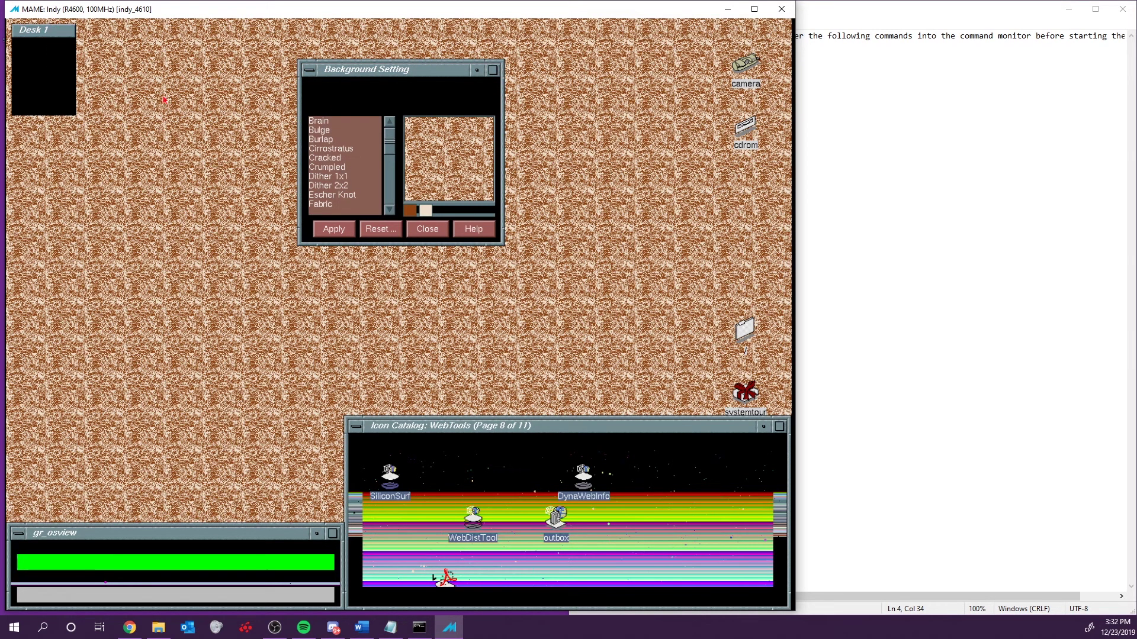
{"action": "left_click_drag", "start_coordinate": [390, 130], "coordinate": [400, 239]}
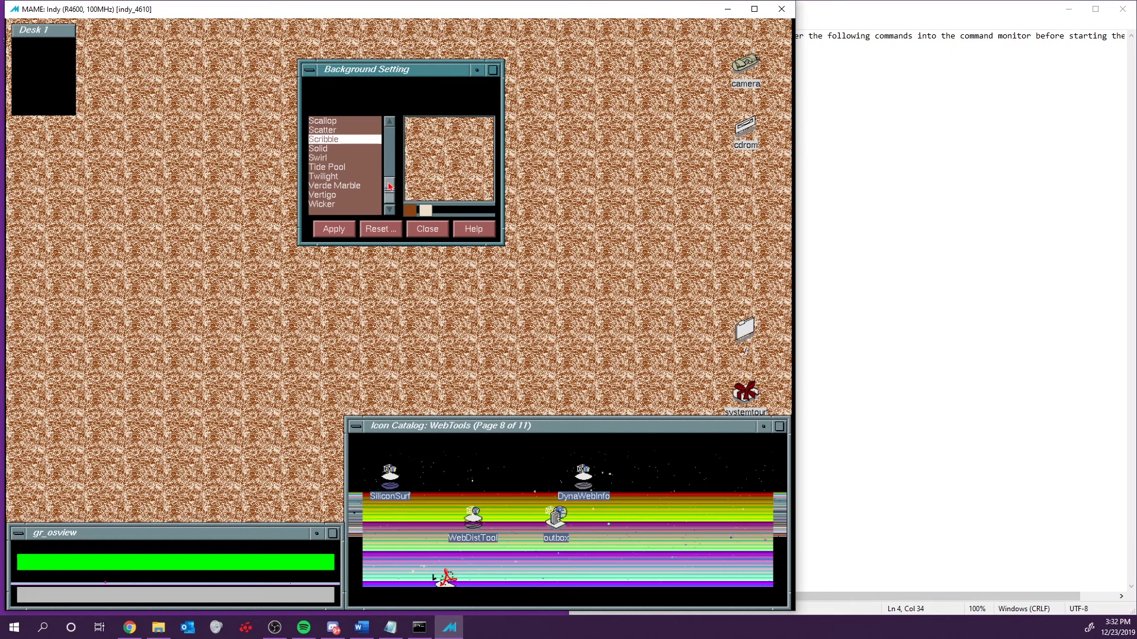
{"action": "left_click_drag", "start_coordinate": [389, 186], "coordinate": [391, 137]}
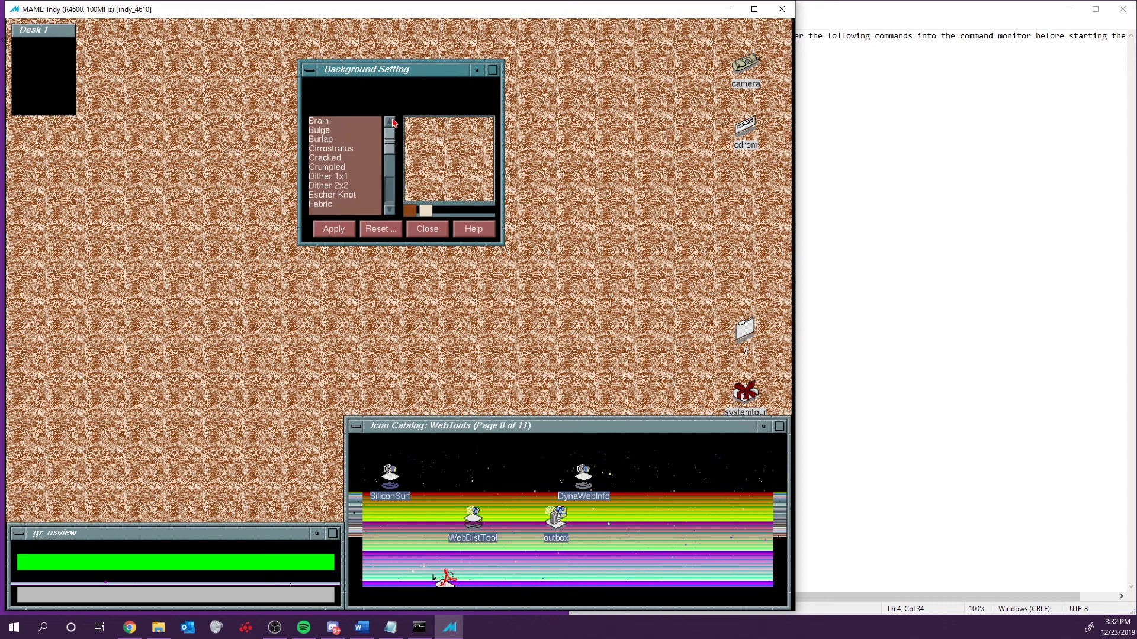
{"action": "left_click", "coordinate": [366, 169]}
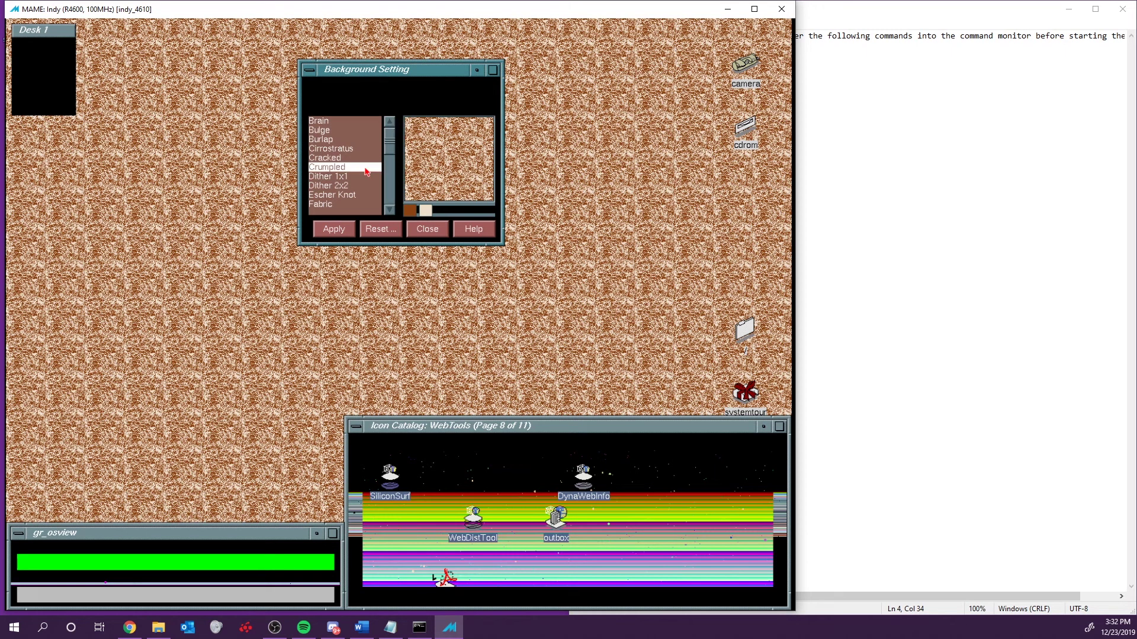
{"action": "left_click", "coordinate": [346, 141]}
{"action": "left_click", "coordinate": [327, 132]}
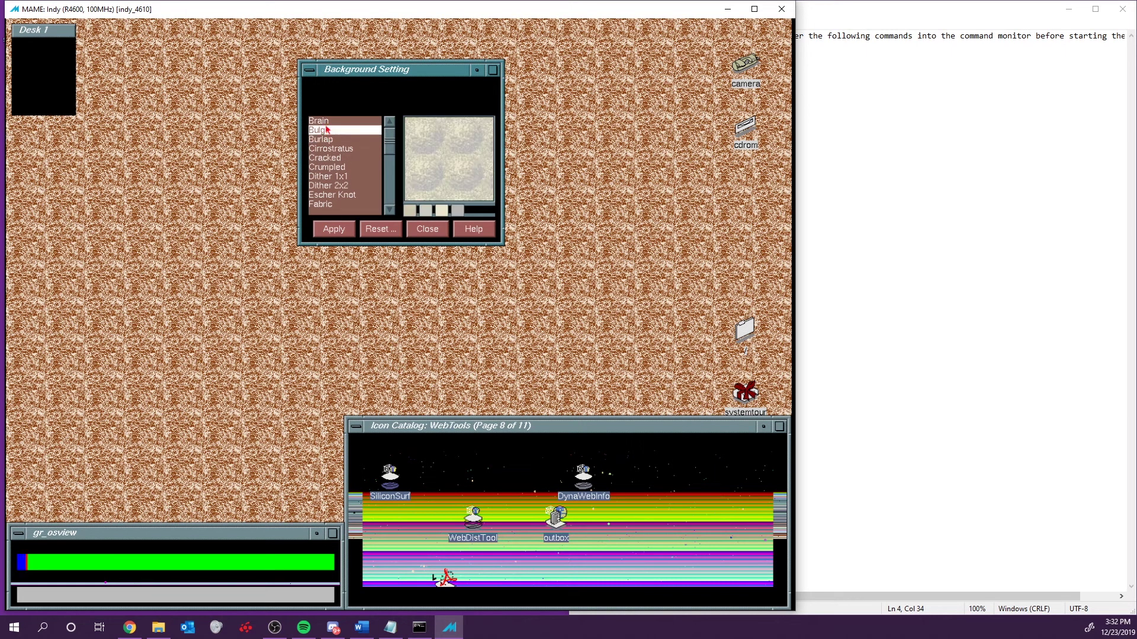
{"action": "left_click", "coordinate": [328, 123]}
{"action": "left_click", "coordinate": [329, 177]}
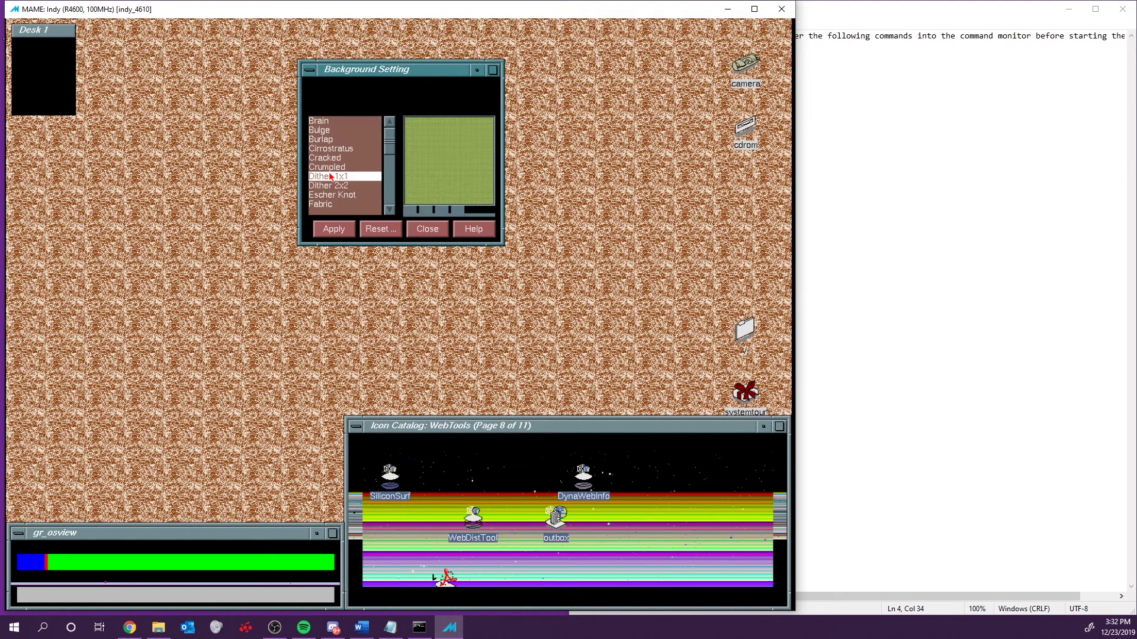
{"action": "left_click", "coordinate": [335, 194]}
{"action": "left_click", "coordinate": [333, 204]}
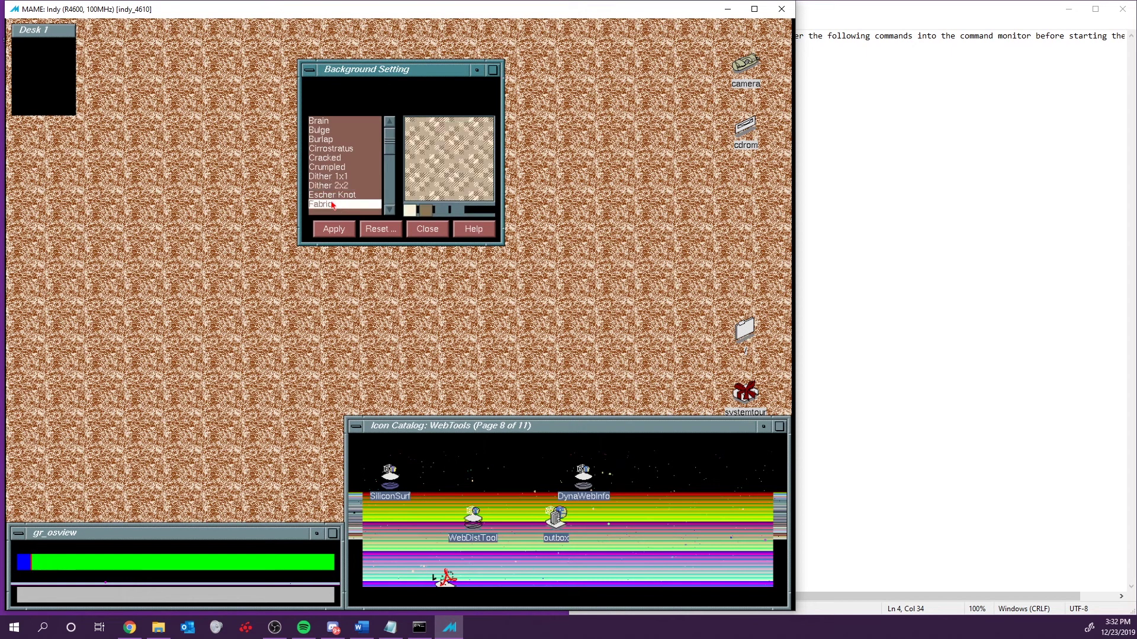
Step: Preview the Linen, Rockface and Nebula backgrounds further down the list
{"action": "left_click", "coordinate": [390, 210]}
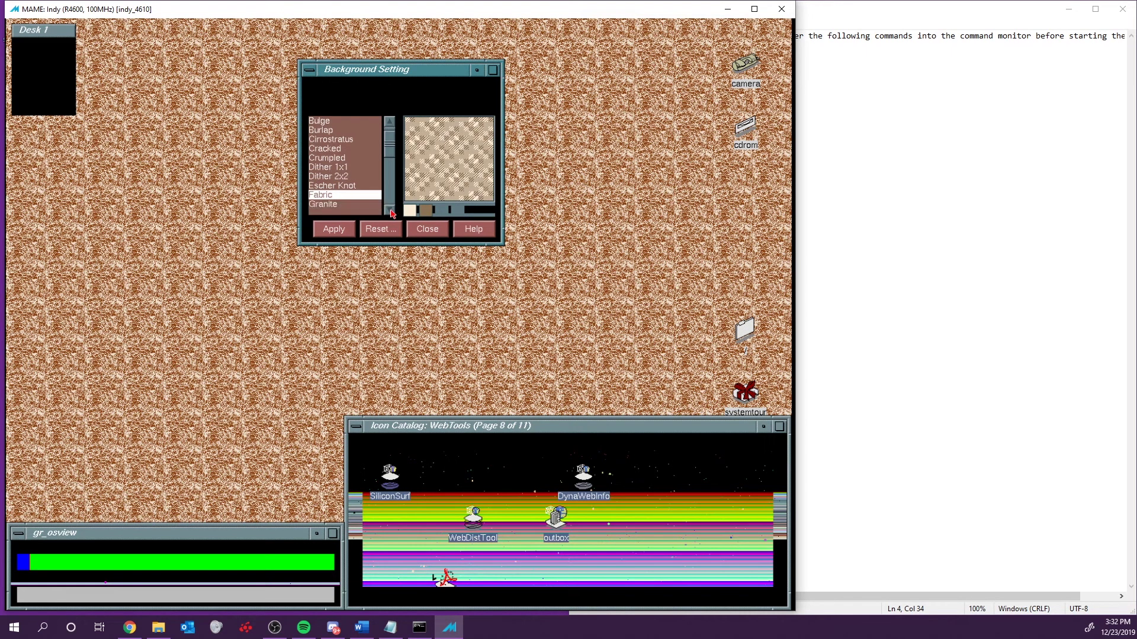
{"action": "left_click", "coordinate": [390, 210]}
{"action": "left_click", "coordinate": [363, 195]}
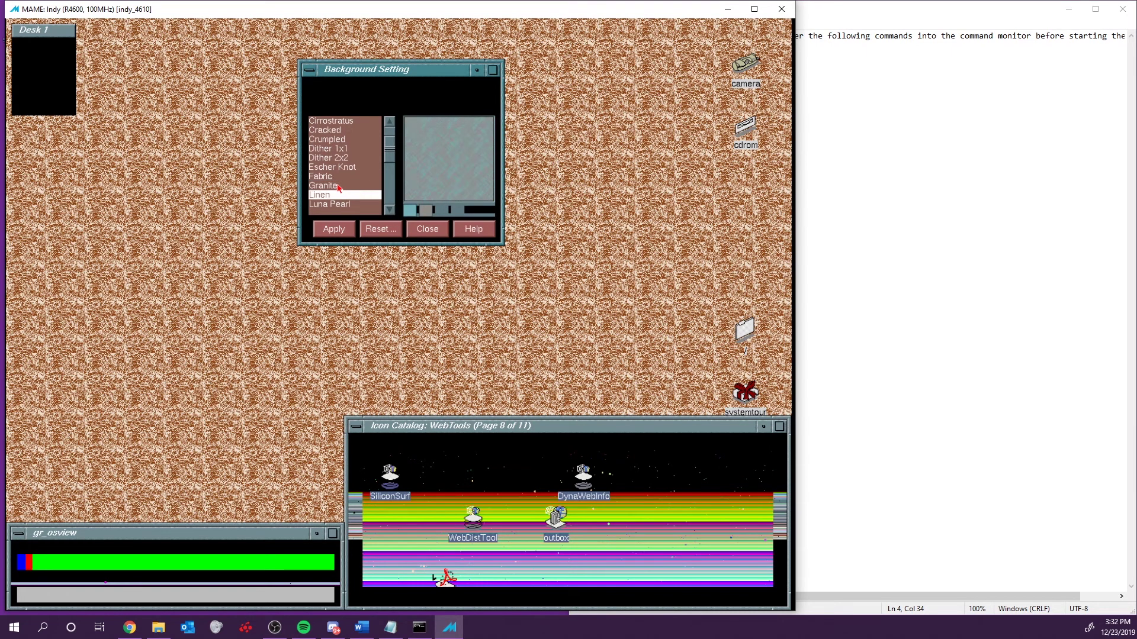
{"action": "left_click", "coordinate": [389, 210]}
{"action": "left_click", "coordinate": [389, 211]}
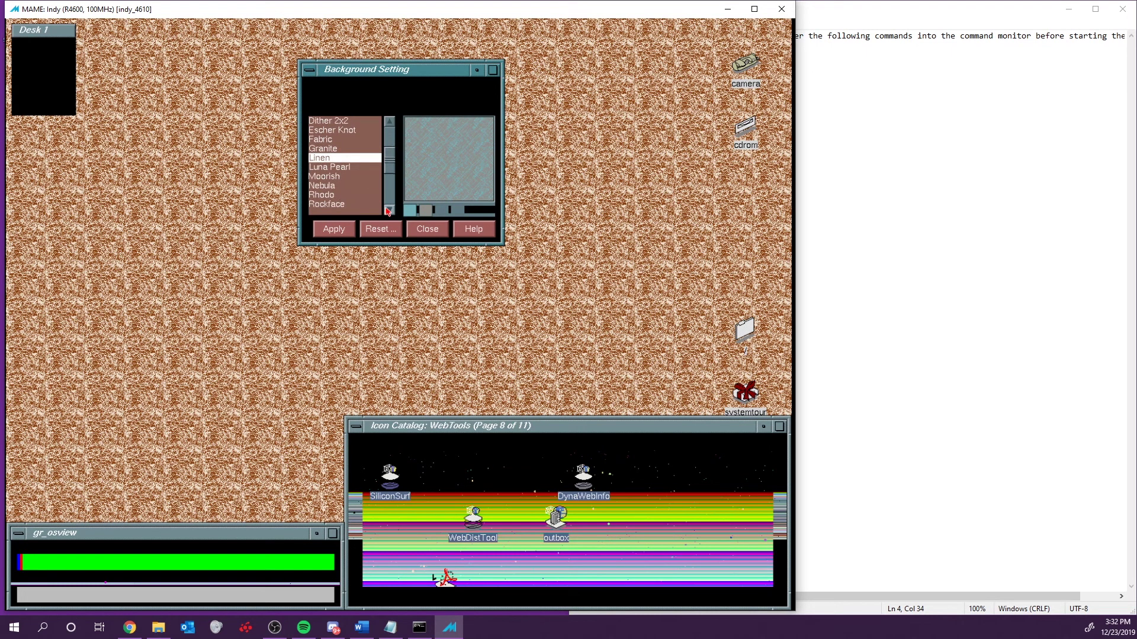
{"action": "left_click", "coordinate": [389, 210]}
{"action": "left_click", "coordinate": [336, 195]}
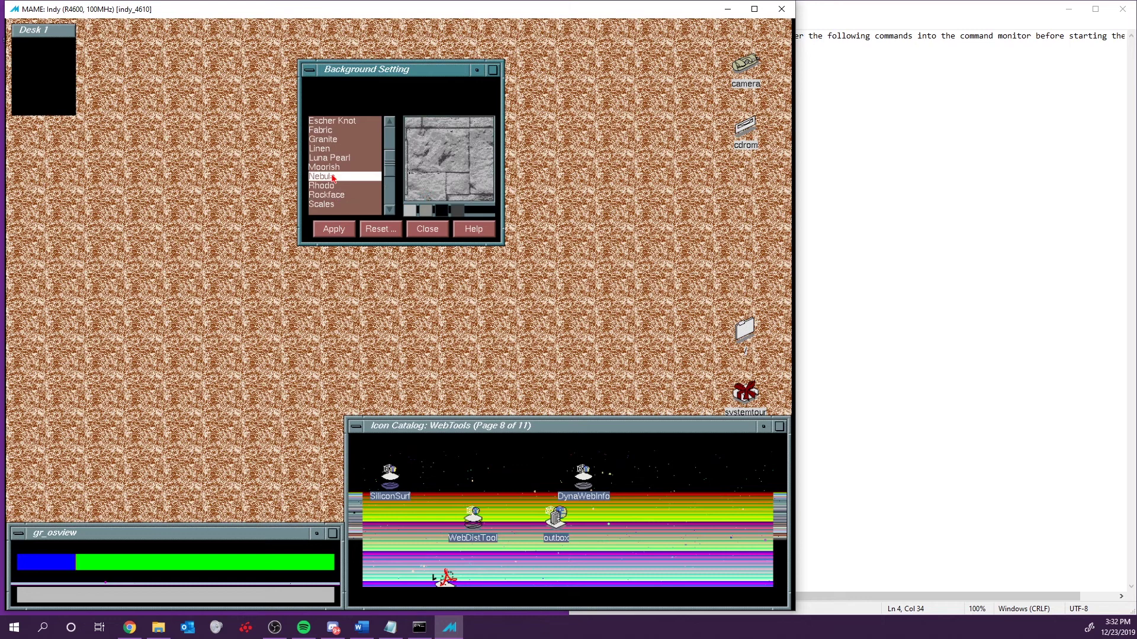
{"action": "left_click", "coordinate": [390, 210]}
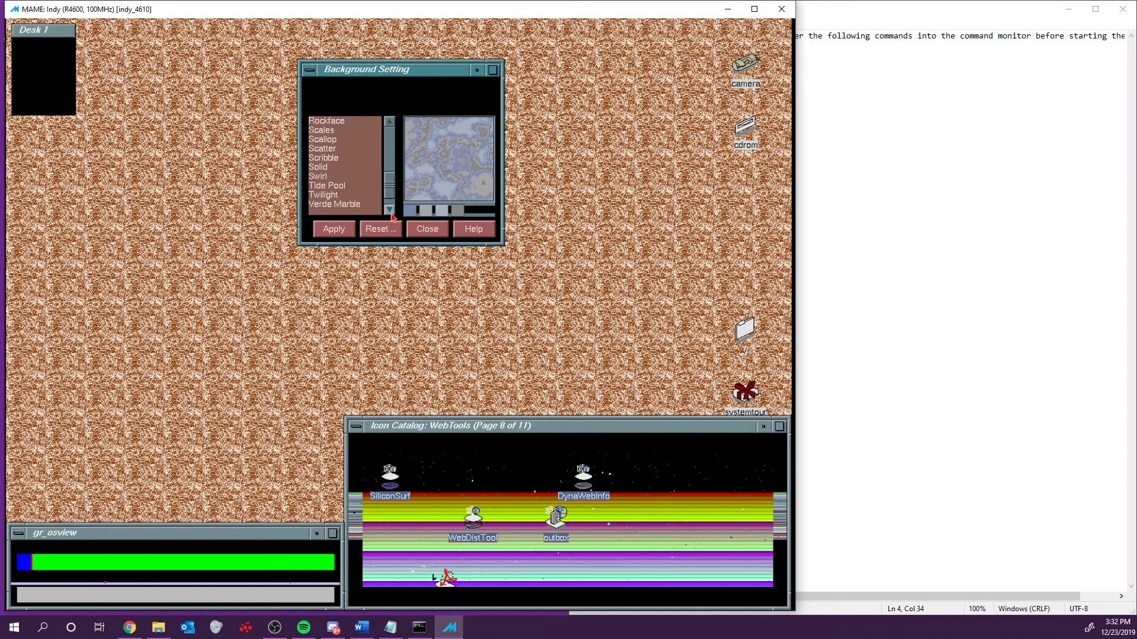
Step: Preview the Verde Marble, Wicker, Vertigo, Tide Pool, Swirl and Solid backgrounds
{"action": "left_click", "coordinate": [345, 206]}
{"action": "left_click", "coordinate": [387, 212]}
{"action": "left_click", "coordinate": [388, 212]}
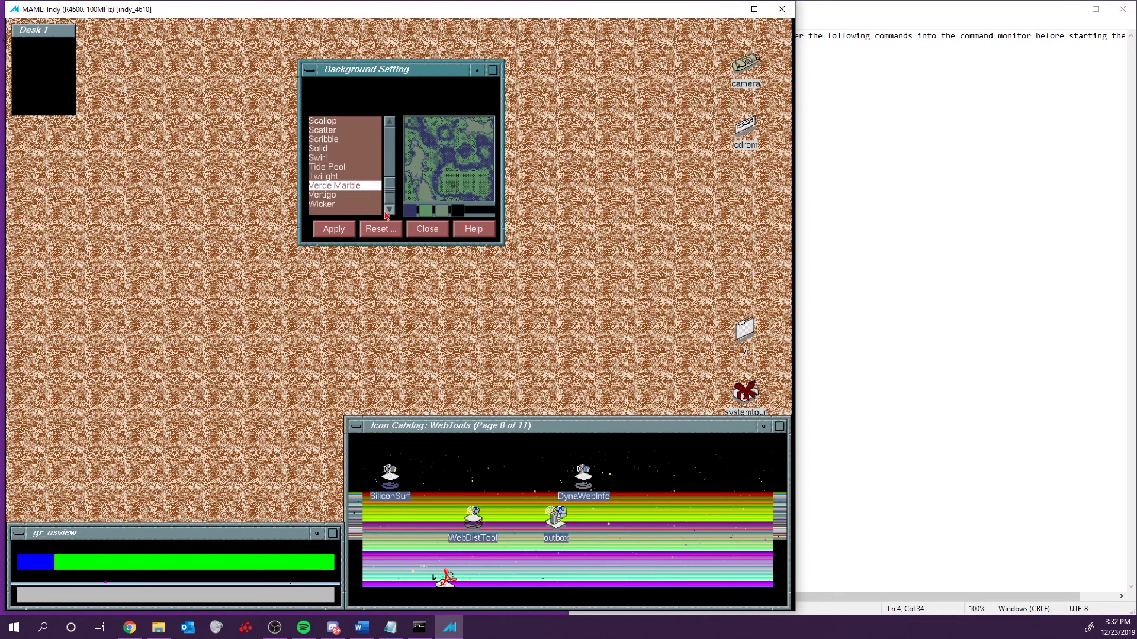
{"action": "left_click", "coordinate": [336, 207]}
{"action": "left_click", "coordinate": [335, 196]}
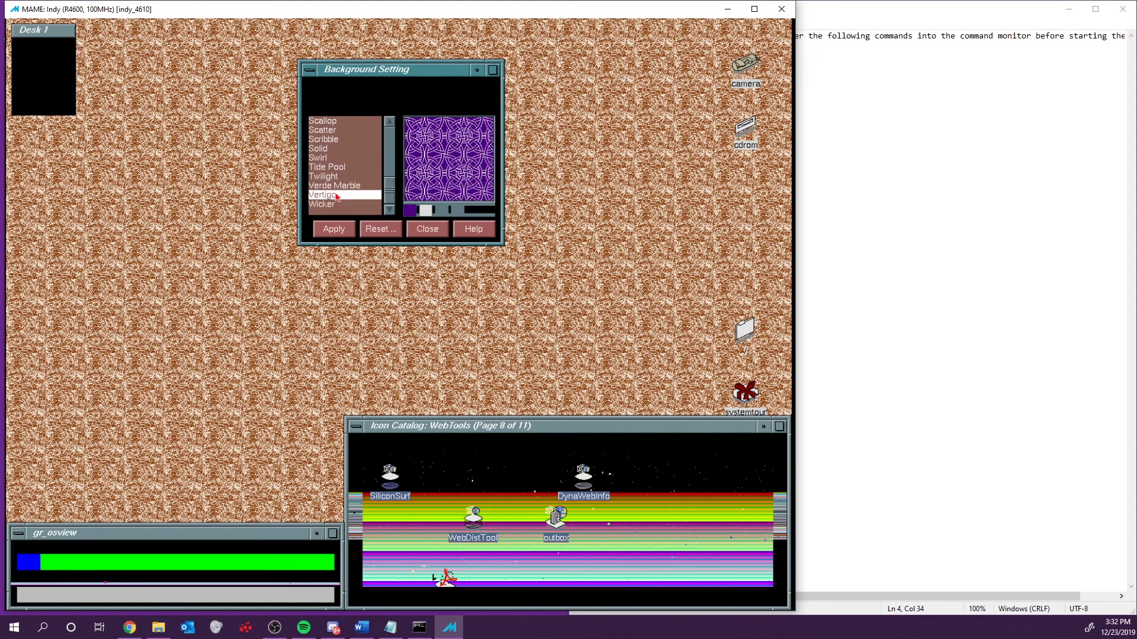
{"action": "left_click", "coordinate": [348, 167]}
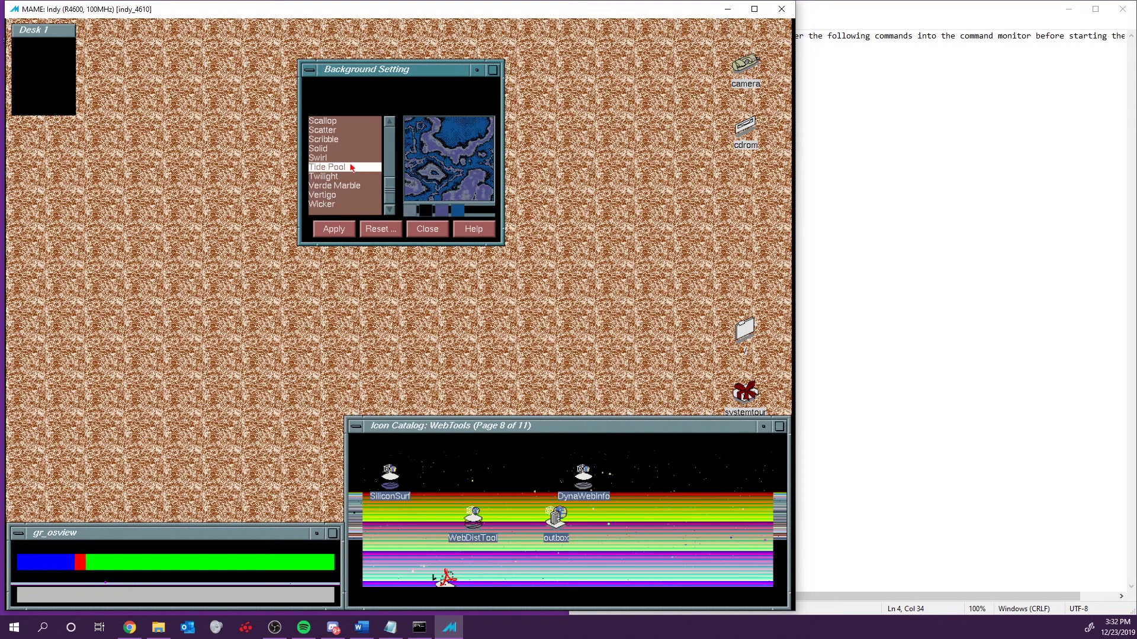
{"action": "left_click", "coordinate": [346, 157]}
{"action": "left_click", "coordinate": [347, 148]}
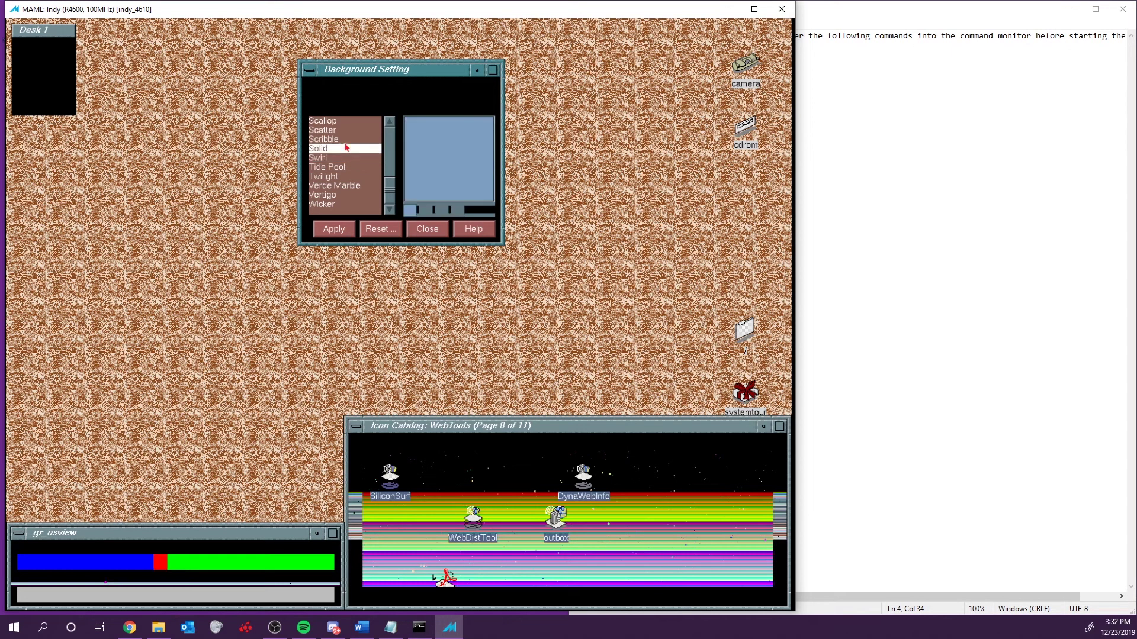
Step: Preview the Scatter, Scallop and Scales backgrounds
{"action": "left_click", "coordinate": [348, 130]}
{"action": "left_click", "coordinate": [350, 121]}
{"action": "left_click", "coordinate": [389, 121]}
{"action": "left_click", "coordinate": [389, 122]}
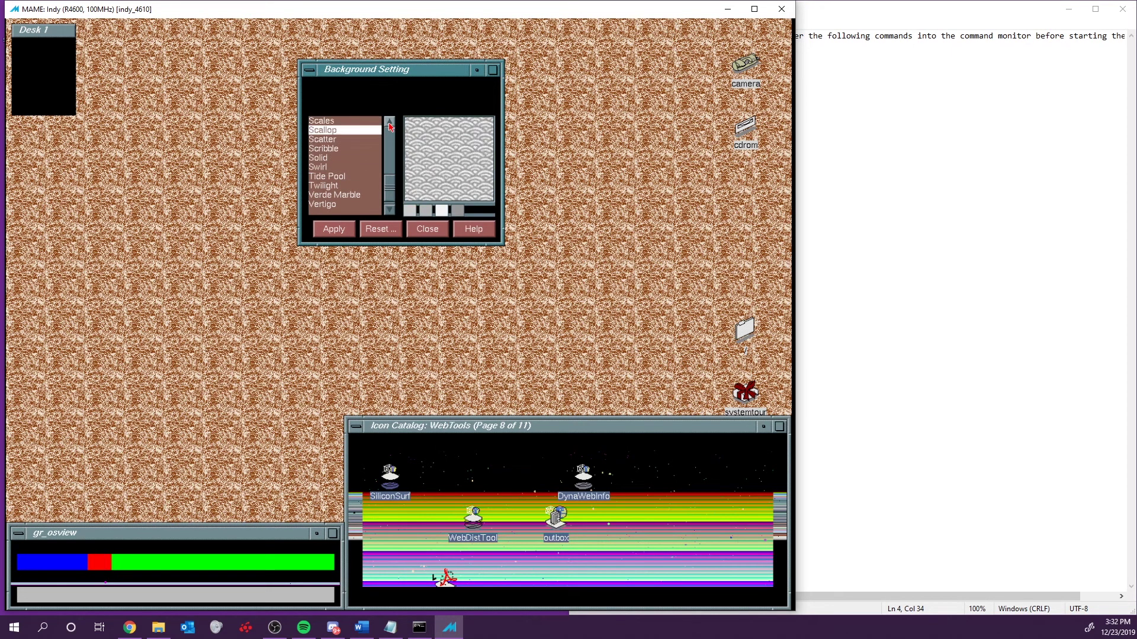
{"action": "left_click", "coordinate": [389, 122]}
{"action": "left_click", "coordinate": [389, 122]}
{"action": "left_click", "coordinate": [389, 121]}
{"action": "left_click", "coordinate": [389, 121]}
{"action": "left_click", "coordinate": [389, 122]}
{"action": "left_click", "coordinate": [386, 124]}
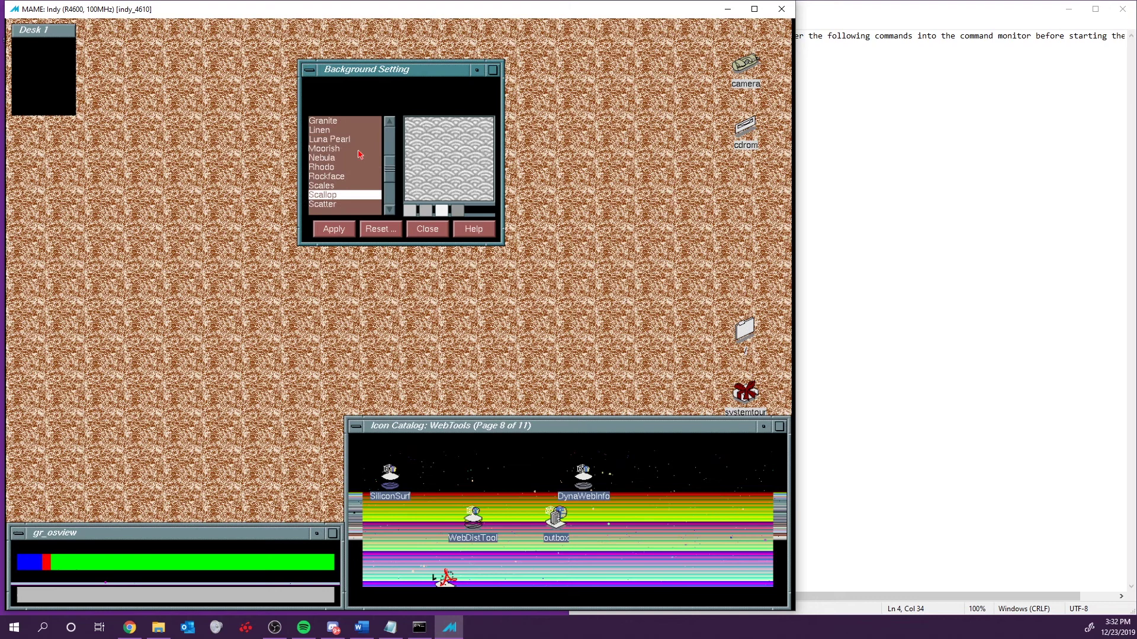
{"action": "left_click", "coordinate": [346, 188]}
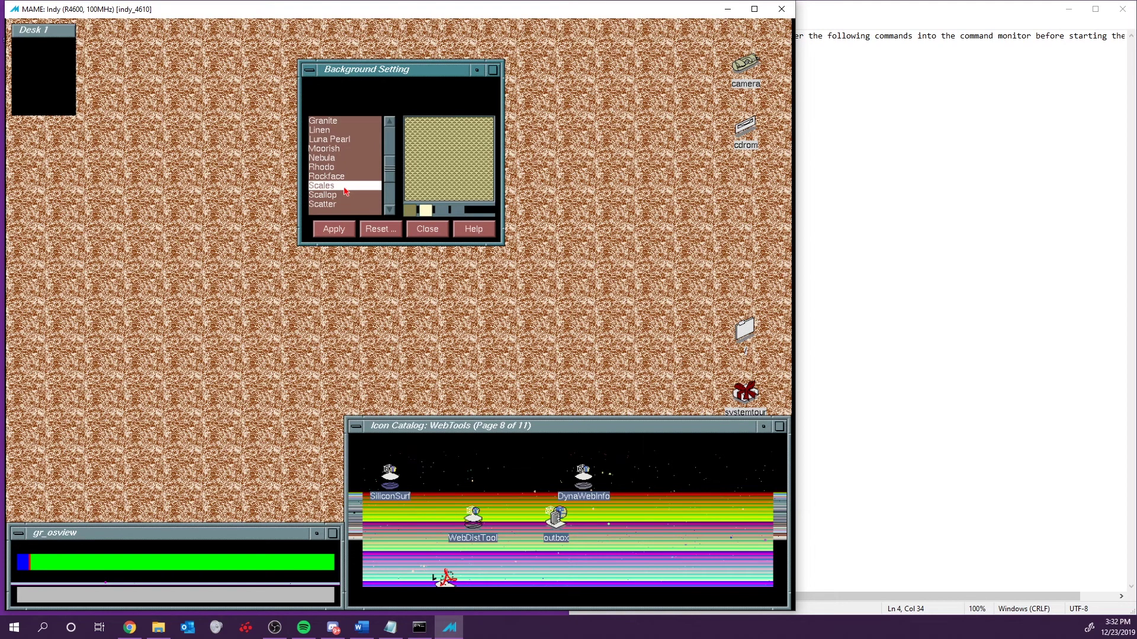
Step: Preview the Rockface, Rhodo, Nebula and Luna Pearl backgrounds, and close the background settings without applying a new one
{"action": "left_click", "coordinate": [347, 176]}
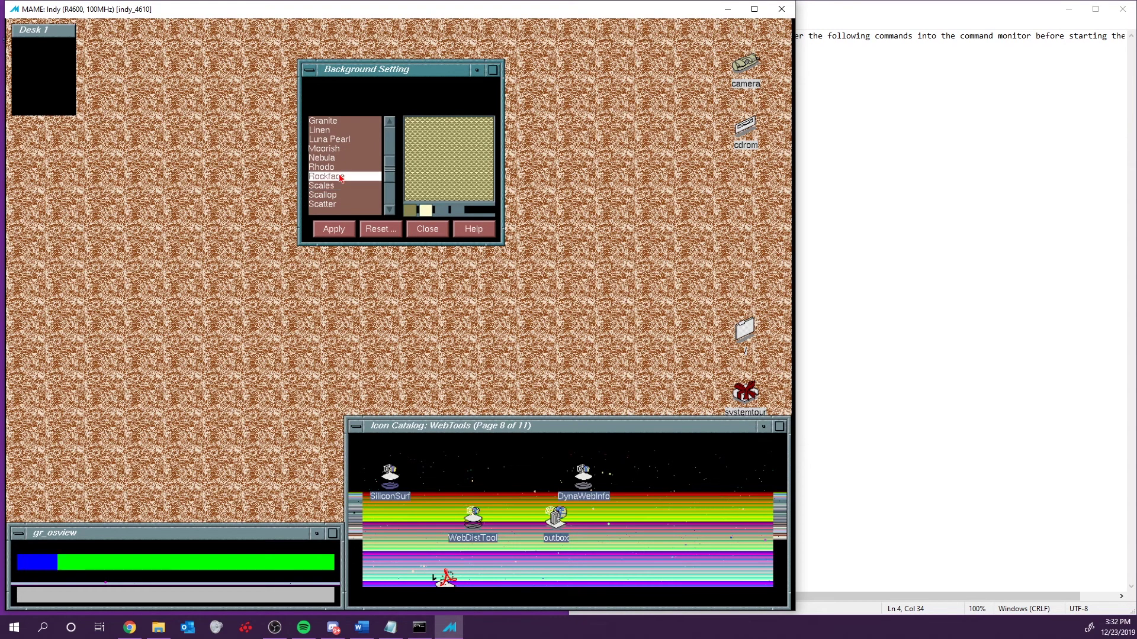
{"action": "left_click", "coordinate": [350, 167]}
{"action": "left_click", "coordinate": [350, 158]}
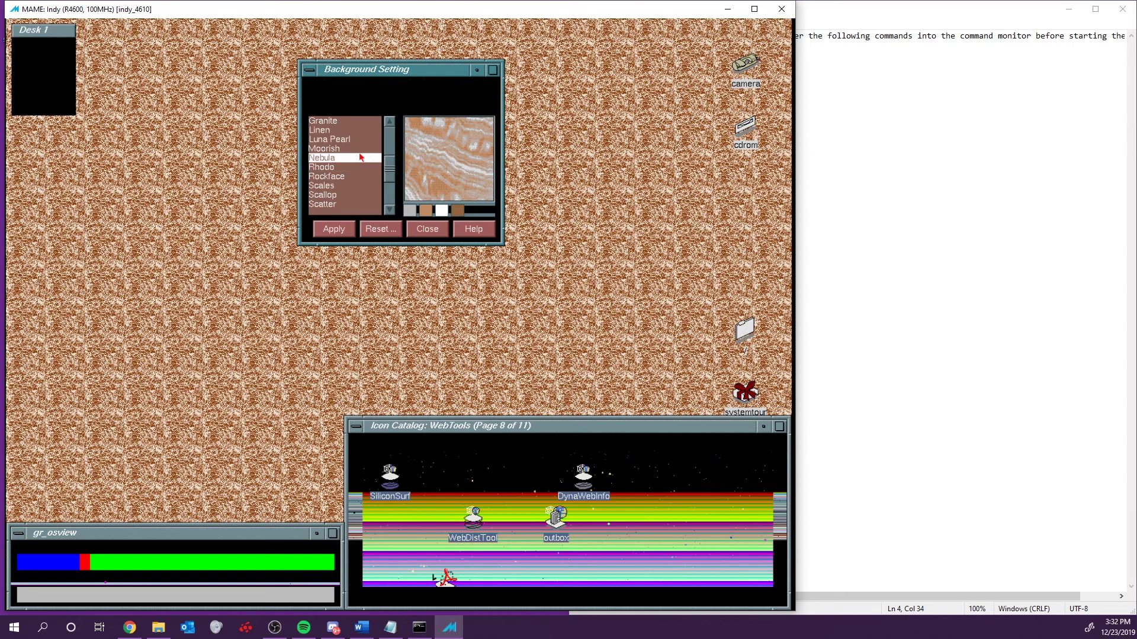
{"action": "left_click", "coordinate": [331, 139]}
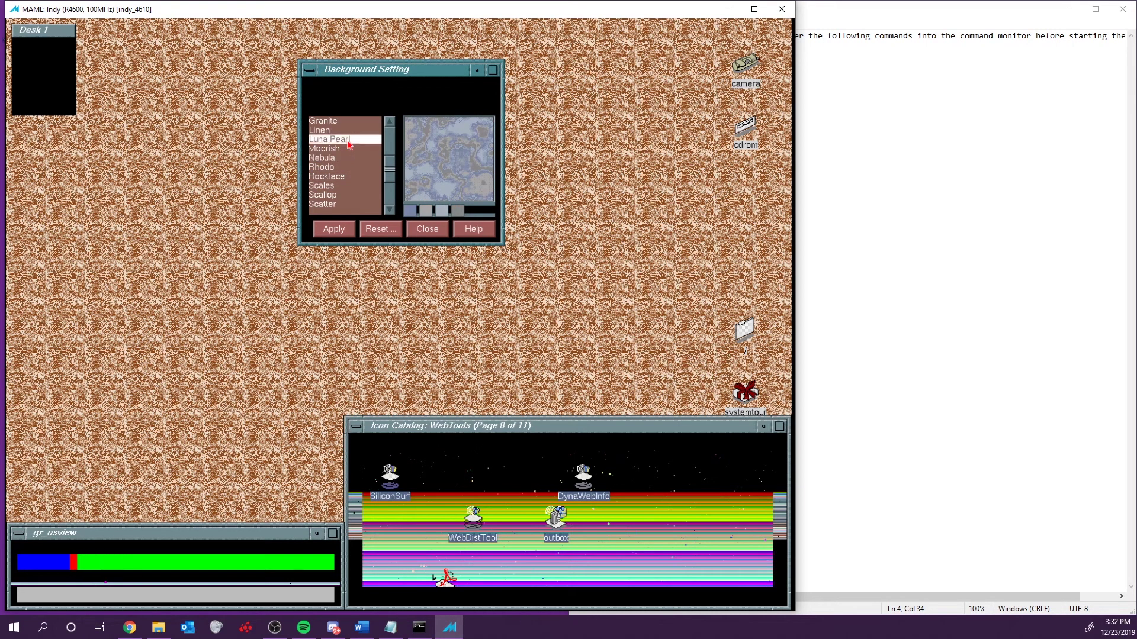
{"action": "left_click", "coordinate": [387, 133]}
{"action": "left_click", "coordinate": [389, 130]}
{"action": "left_click", "coordinate": [389, 130]}
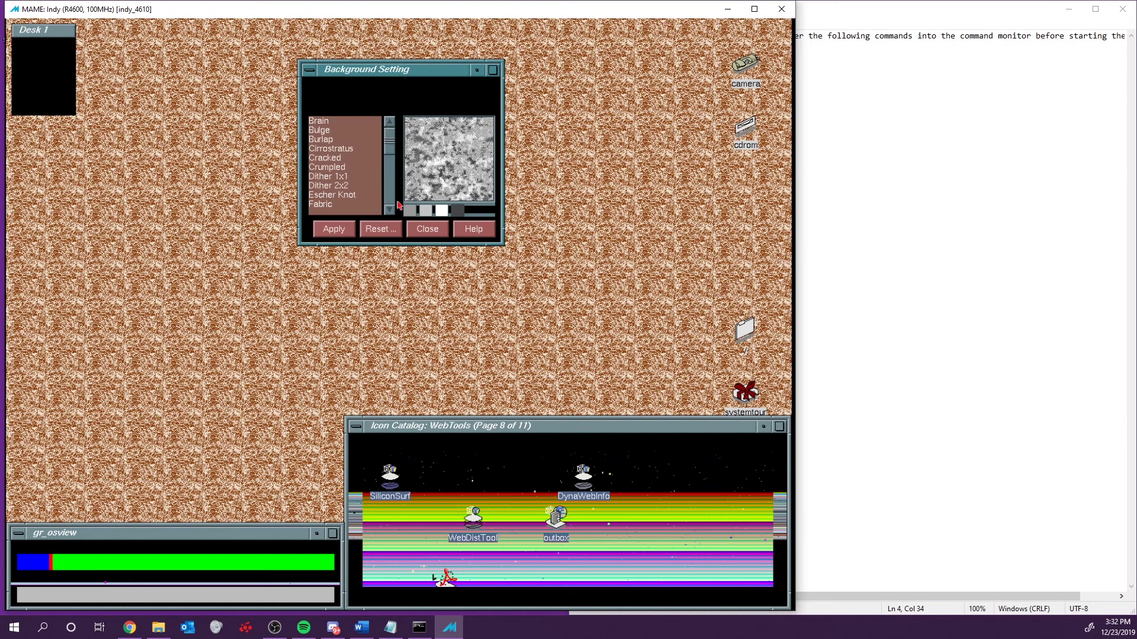
{"action": "left_click", "coordinate": [414, 225]}
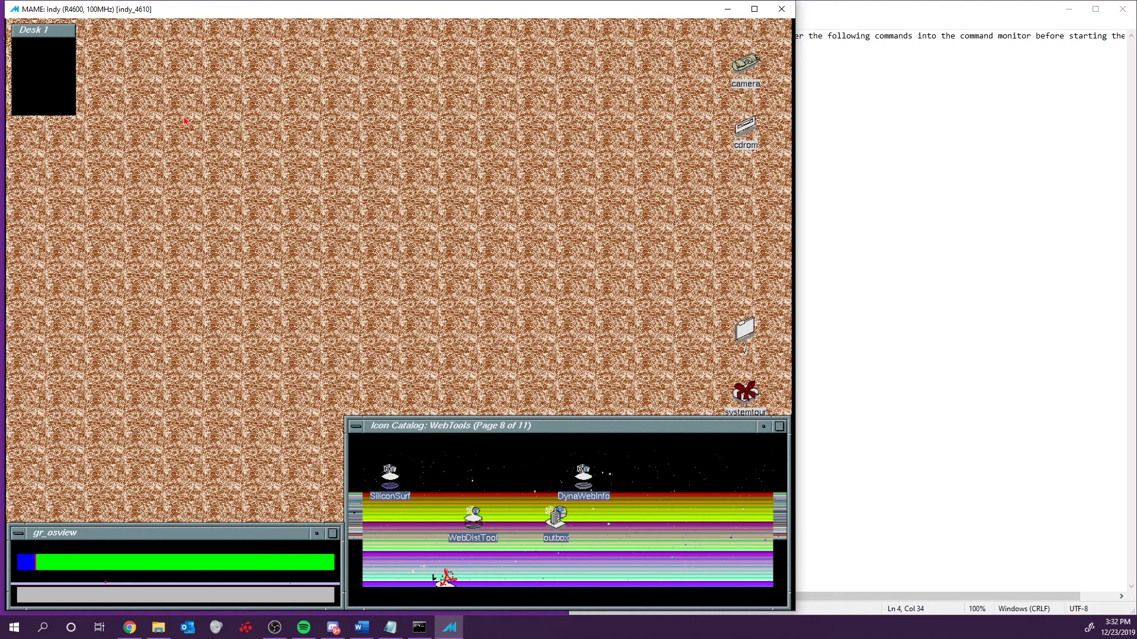
Step: Launch the Graphics Demos, enlarge the demo window slightly and close it
{"action": "left_click", "coordinate": [66, 77]}
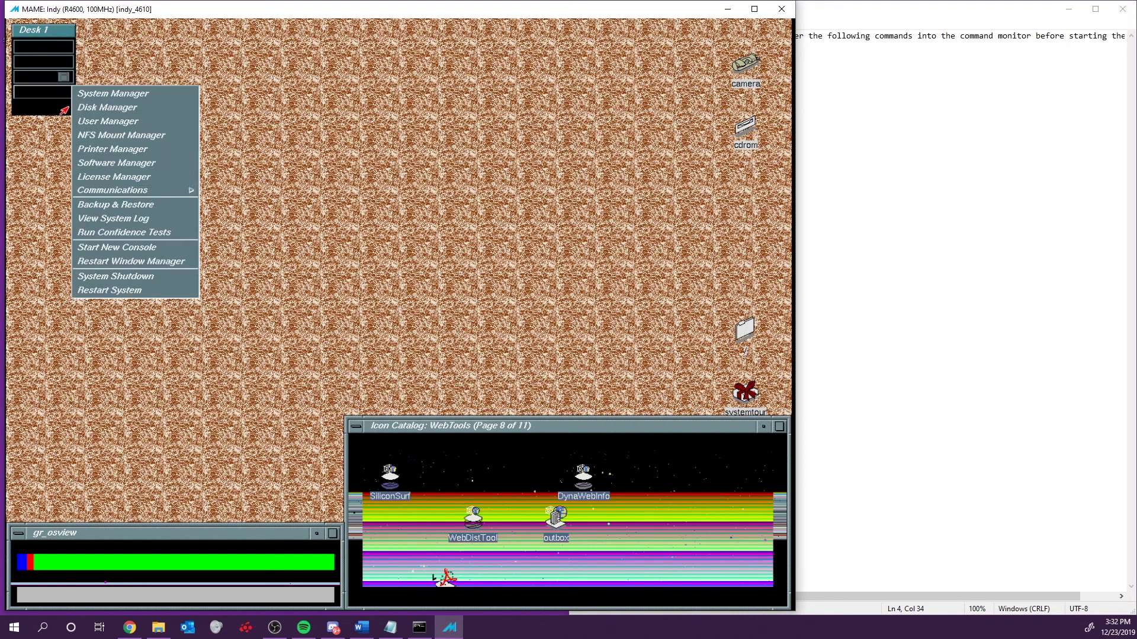
{"action": "mouse_move", "coordinate": [54, 83]}
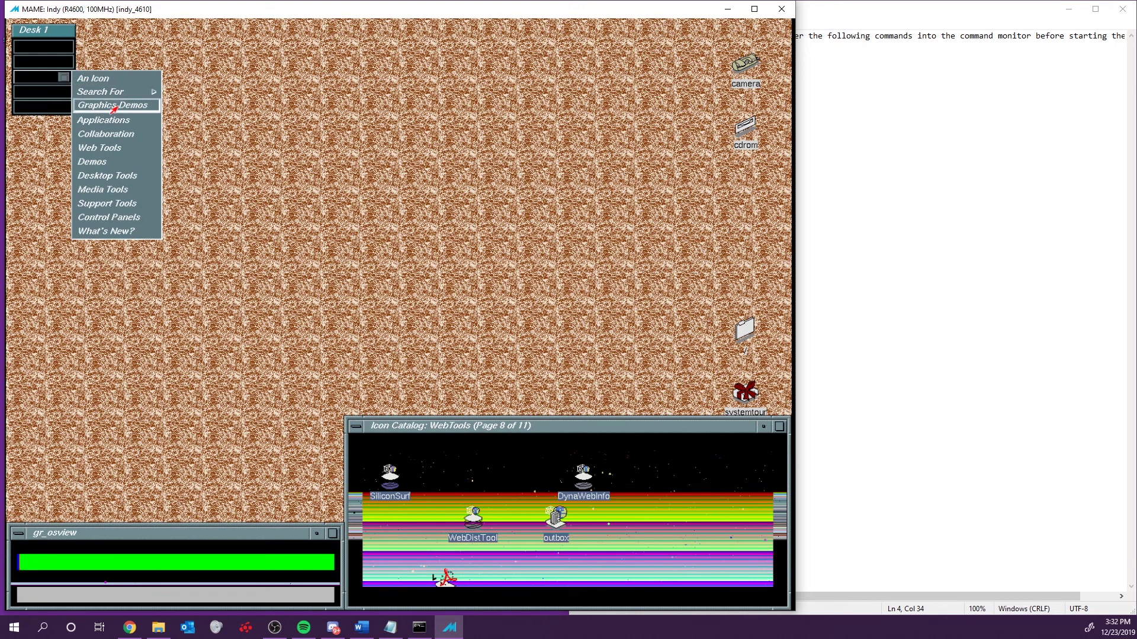
{"action": "left_click", "coordinate": [113, 105]}
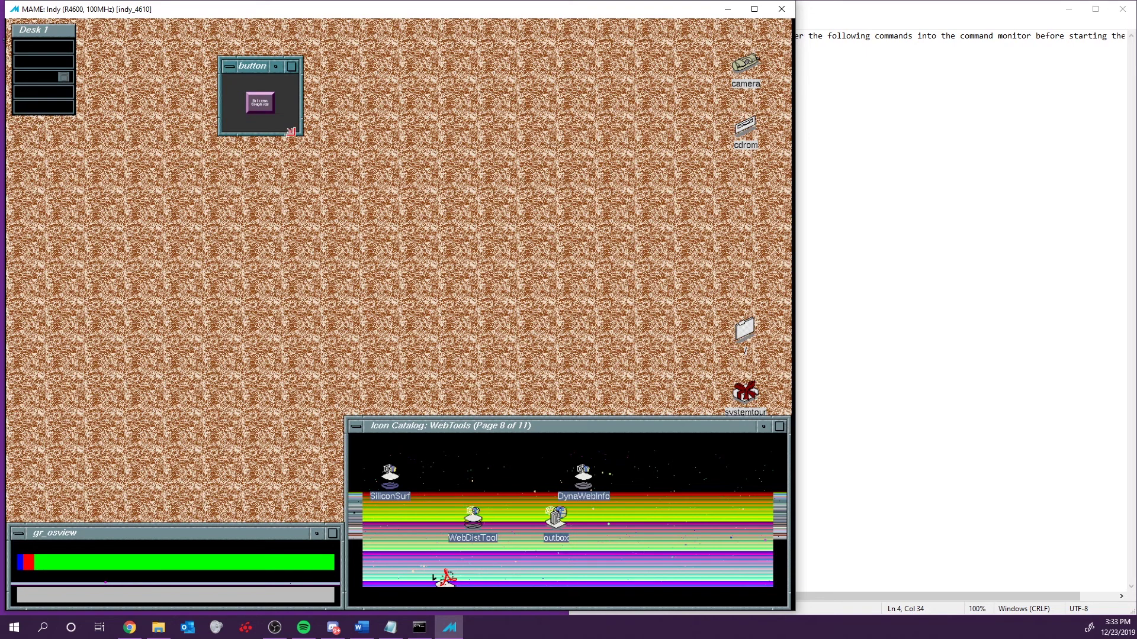
{"action": "left_click_drag", "start_coordinate": [292, 131], "coordinate": [295, 134]}
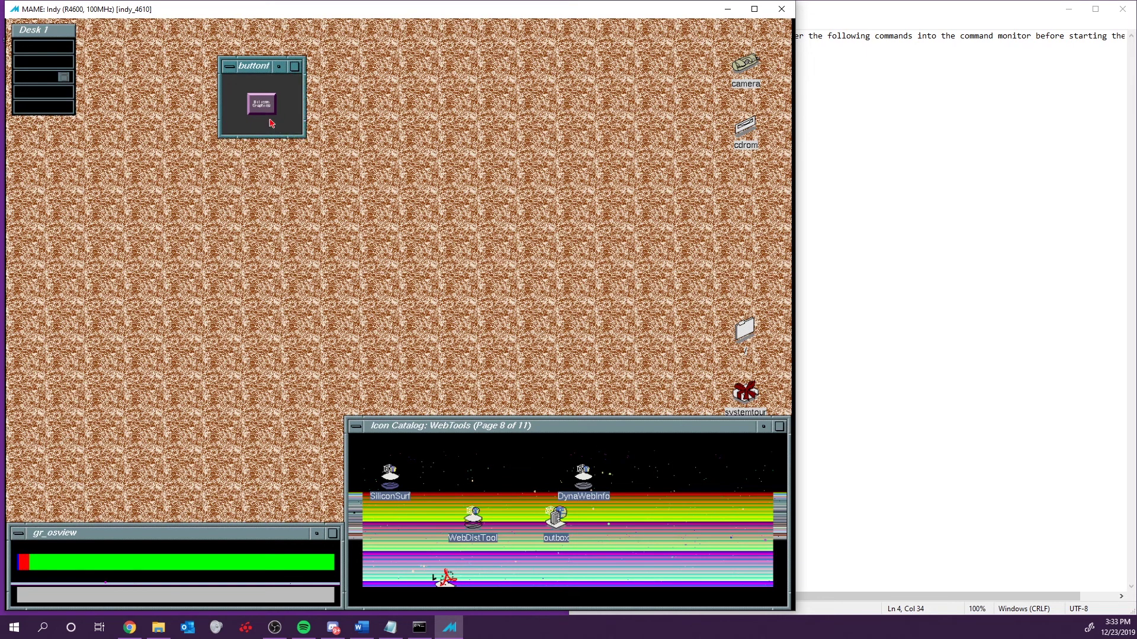
{"action": "double_click", "coordinate": [232, 70]}
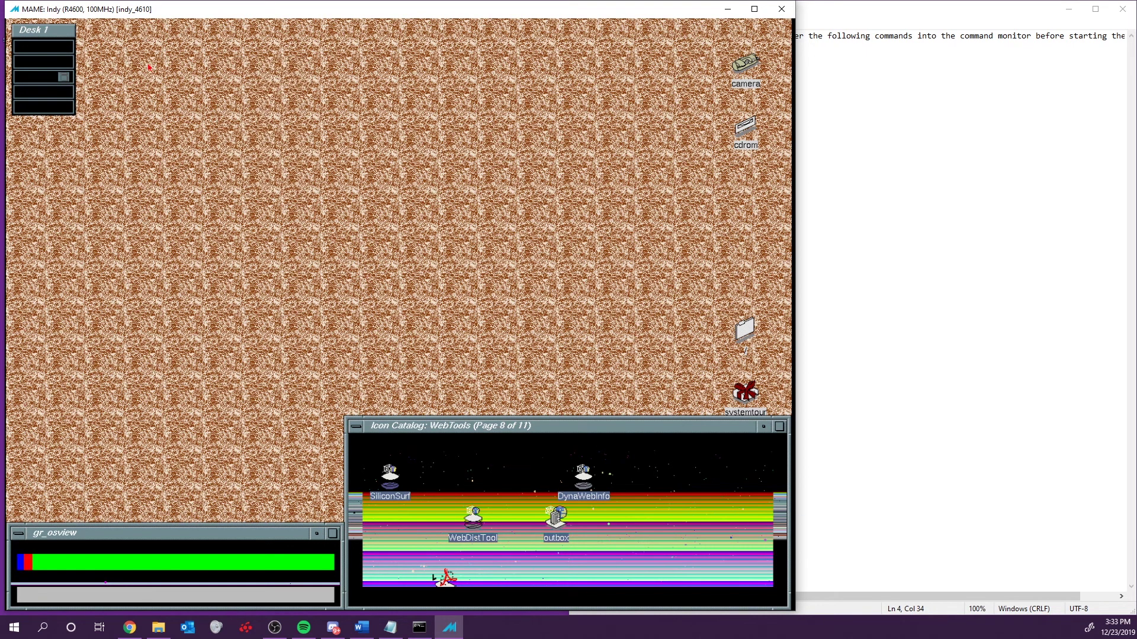
Step: Reopen the Background customization settings for the desktop
{"action": "right_click", "coordinate": [61, 62]}
{"action": "right_click", "coordinate": [63, 45]}
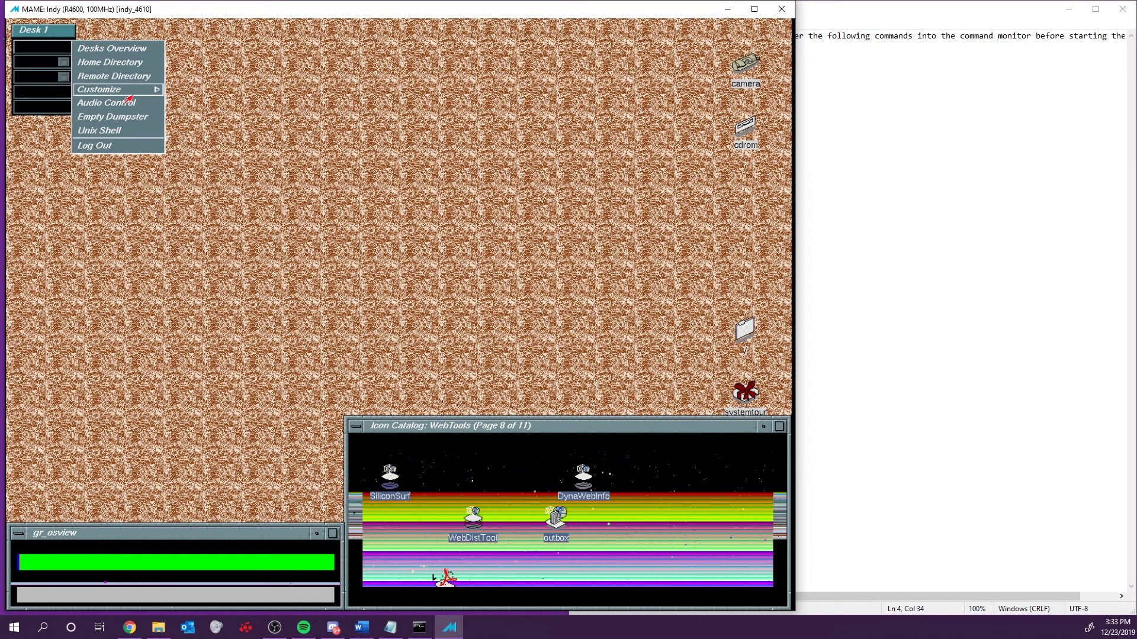
{"action": "mouse_move", "coordinate": [141, 95]}
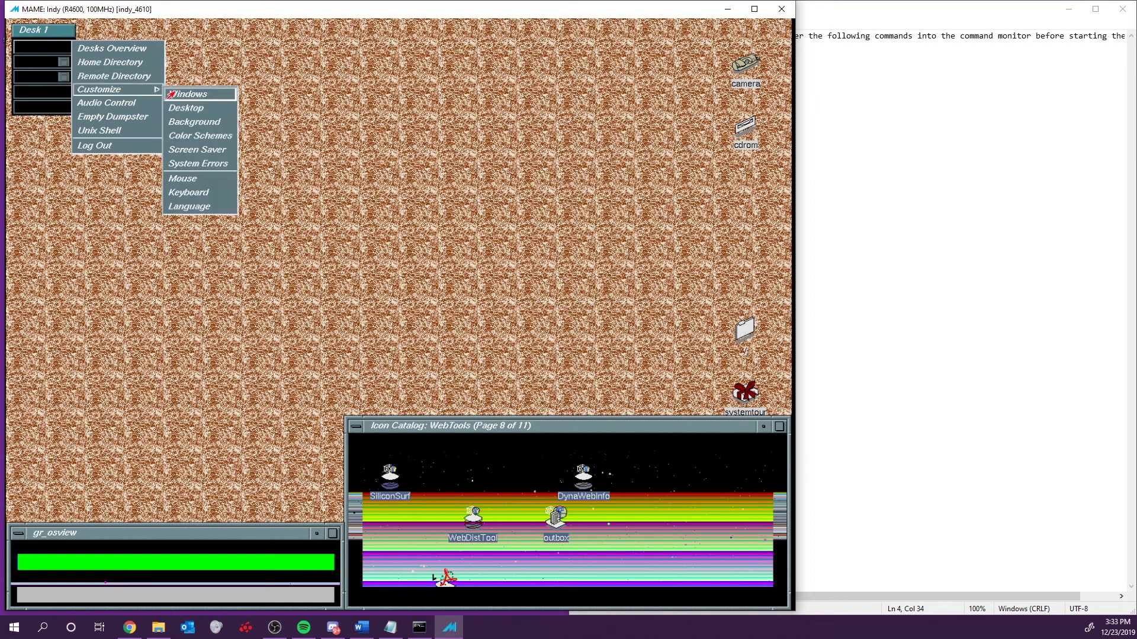
{"action": "left_click", "coordinate": [195, 123]}
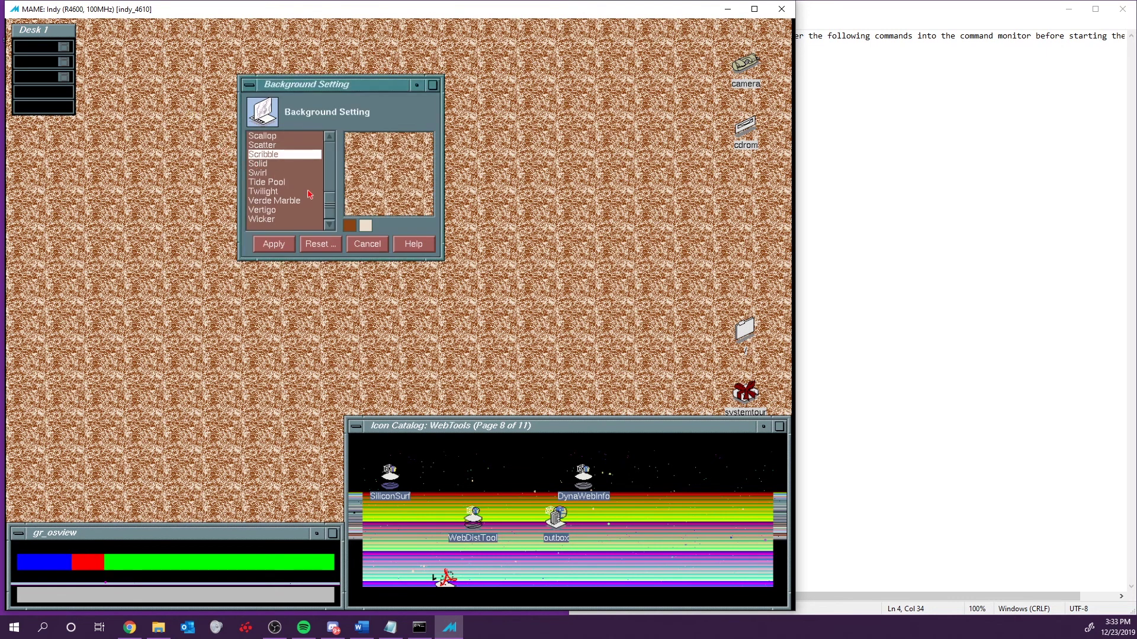
Step: Apply the Escher Knot background without resetting its colors, and close the Background Setting dialog
{"action": "left_click_drag", "start_coordinate": [330, 207], "coordinate": [321, 170]}
{"action": "left_click", "coordinate": [289, 183]}
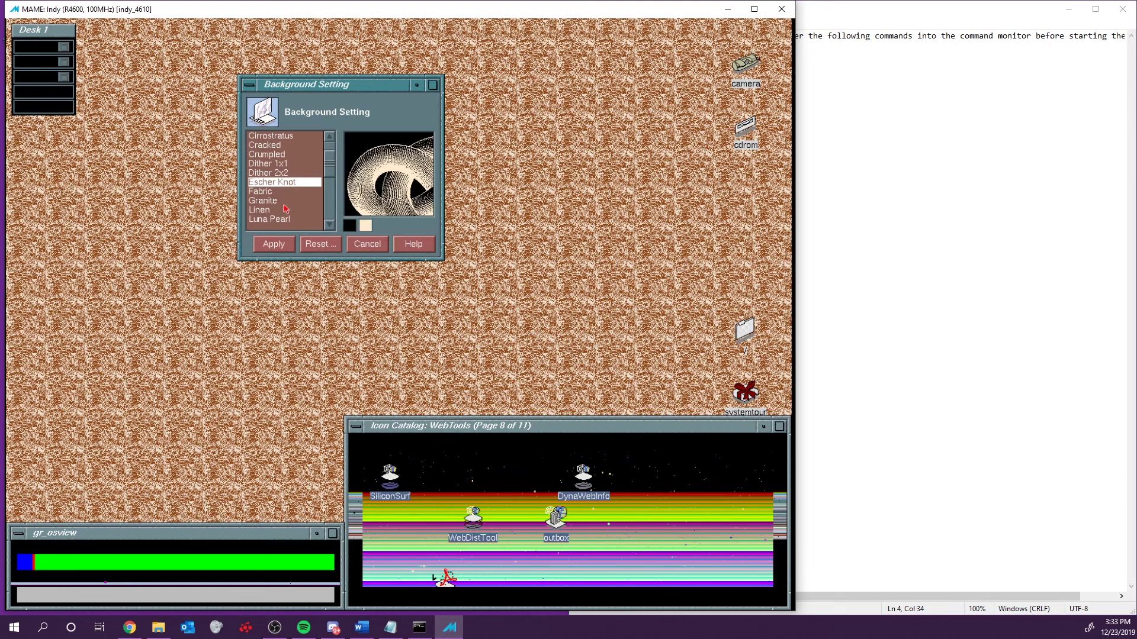
{"action": "left_click", "coordinate": [284, 203]}
{"action": "left_click", "coordinate": [287, 182]}
{"action": "left_click", "coordinate": [322, 248]}
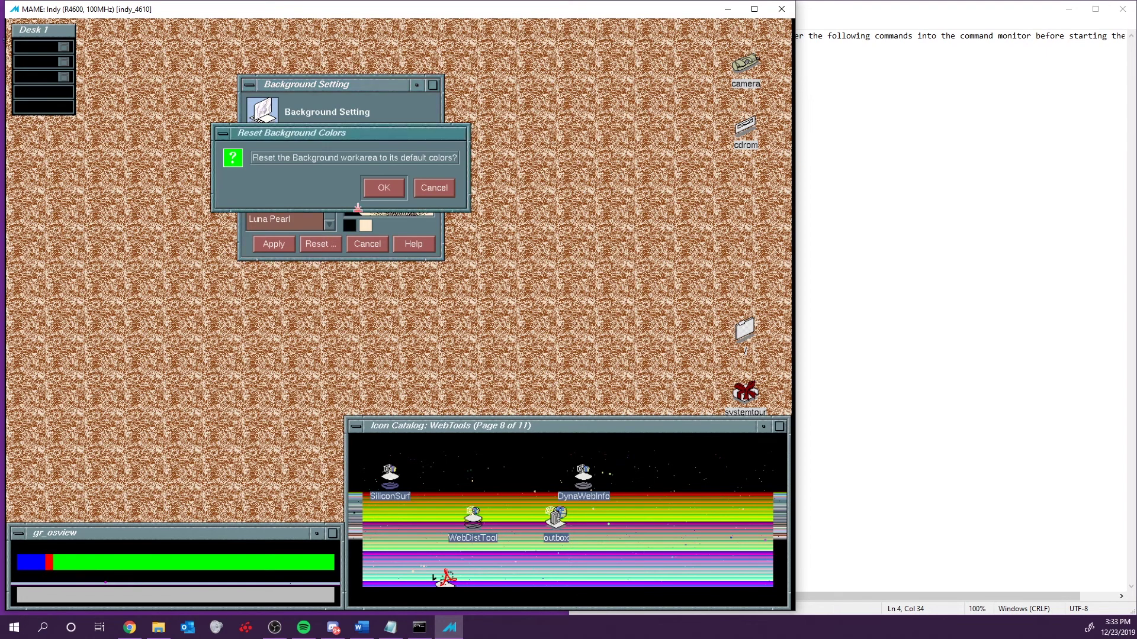
{"action": "left_click", "coordinate": [432, 186]}
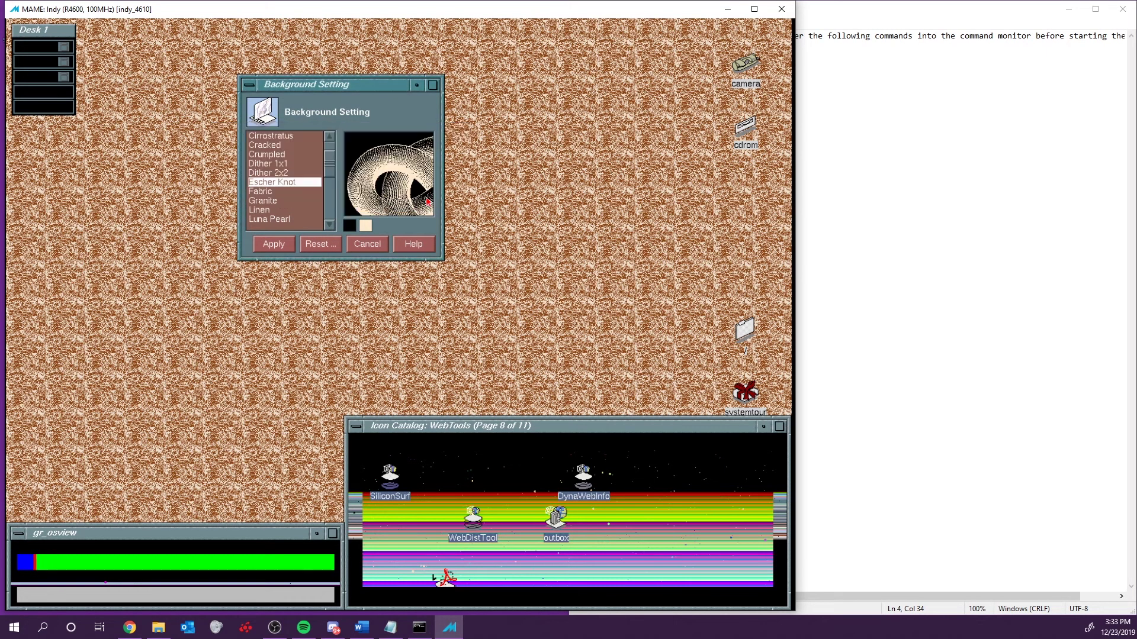
{"action": "left_click", "coordinate": [278, 248]}
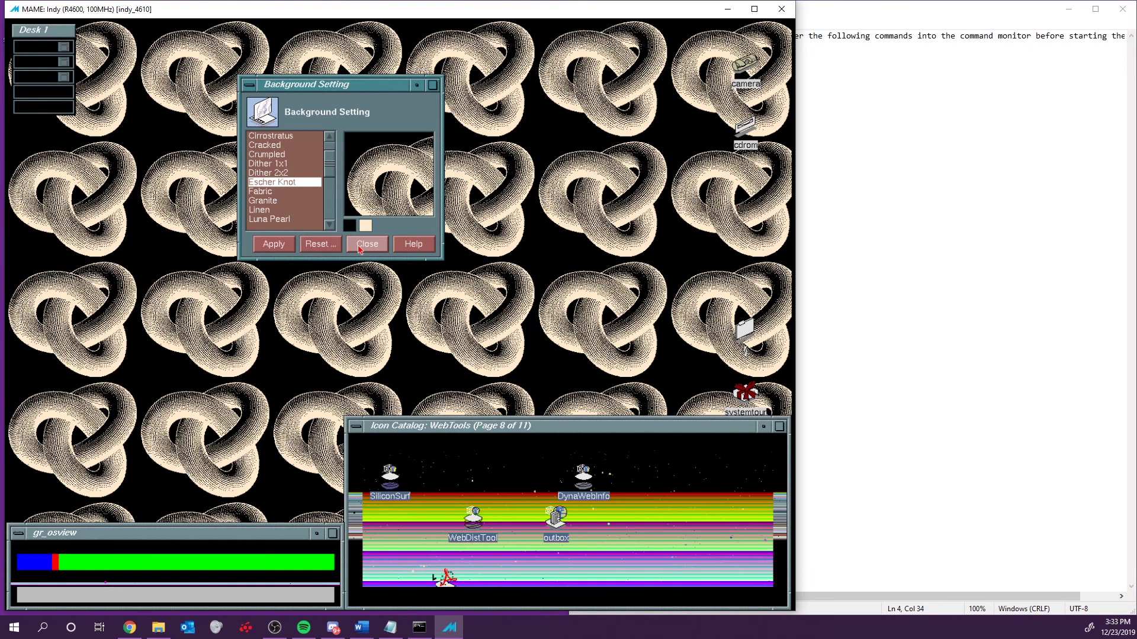
{"action": "left_click", "coordinate": [248, 85]}
{"action": "left_click", "coordinate": [246, 89]}
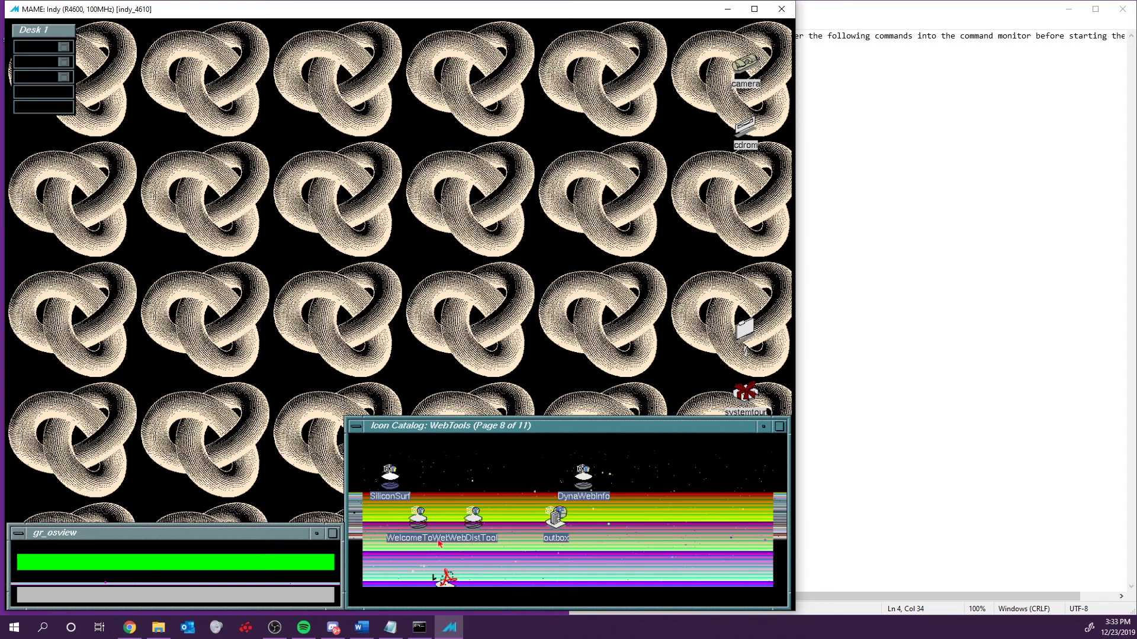
Step: Close the Icon Catalog and move the gr_osview window slightly up and inward so its CPU labels are readable
{"action": "double_click", "coordinate": [357, 427]}
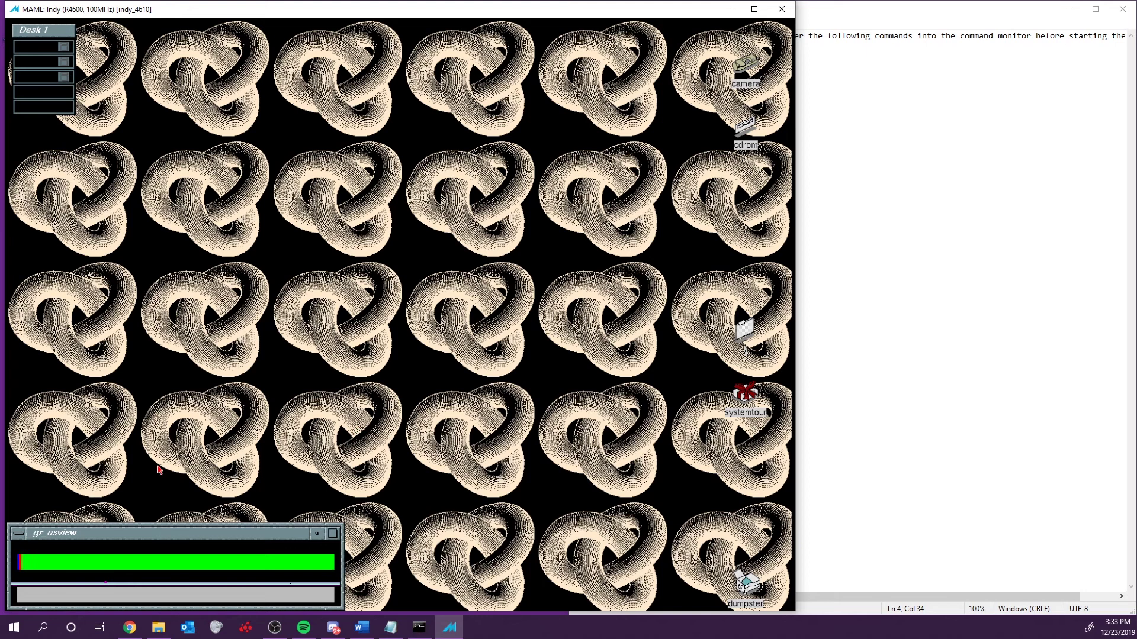
{"action": "left_click_drag", "start_coordinate": [90, 530], "coordinate": [144, 494]}
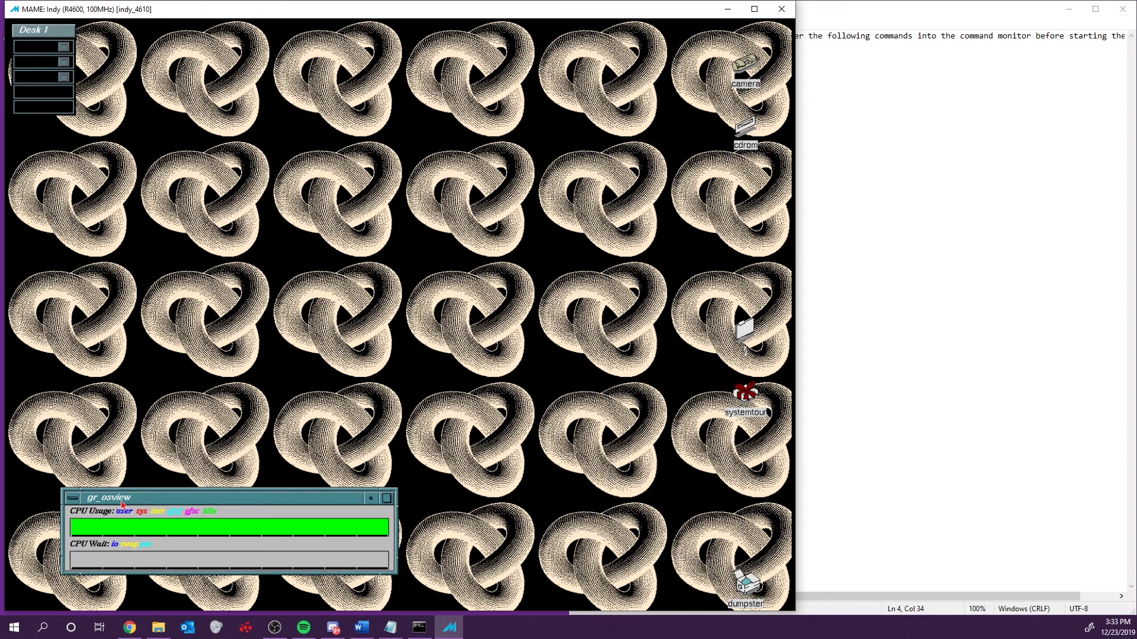
{"action": "left_click_drag", "start_coordinate": [121, 505], "coordinate": [101, 508]}
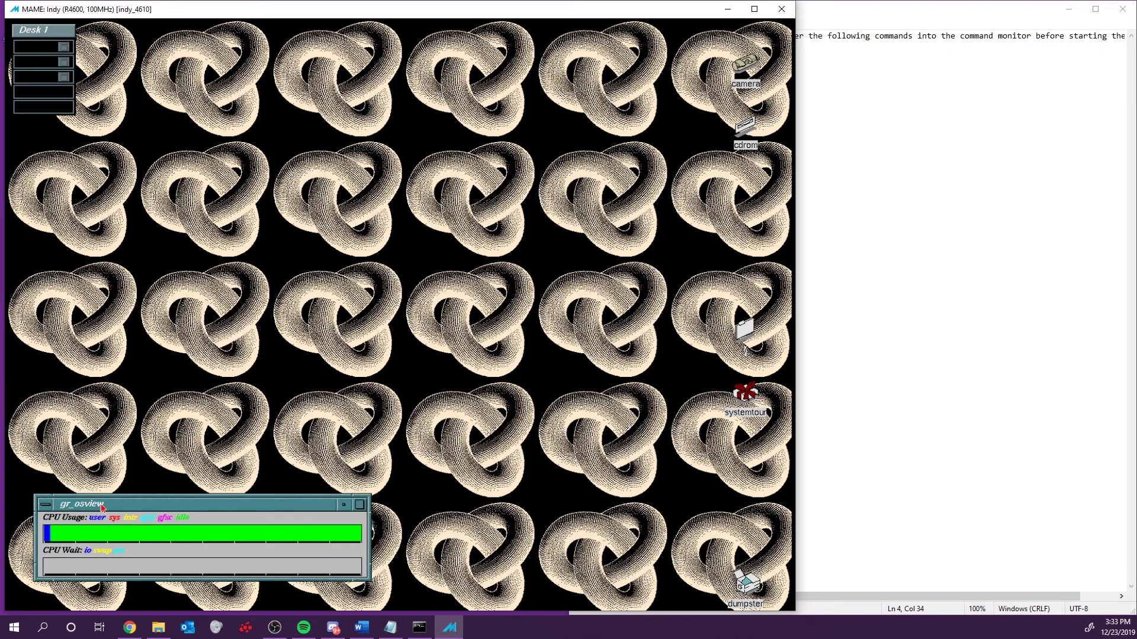
Step: Open the Windows Task Manager beside the emulator, check MAME's resource usage and return to the emulated desktop
{"action": "key", "text": "alt+Tab"}
{"action": "right_click", "coordinate": [666, 627]}
{"action": "left_click", "coordinate": [684, 582]}
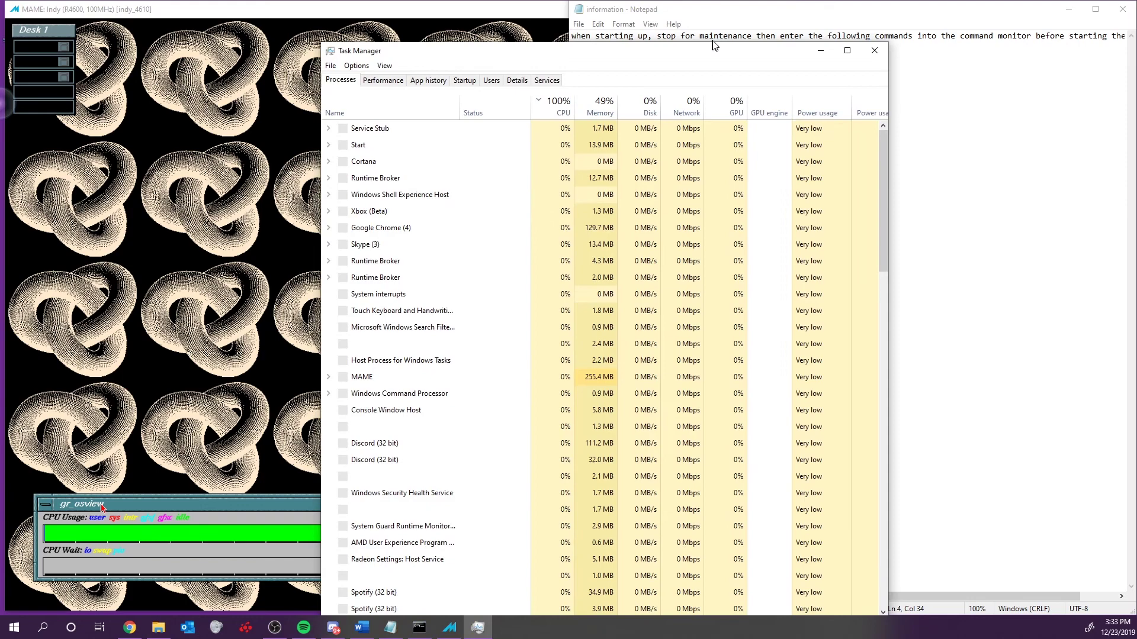
{"action": "left_click_drag", "start_coordinate": [652, 21], "coordinate": [932, 19]}
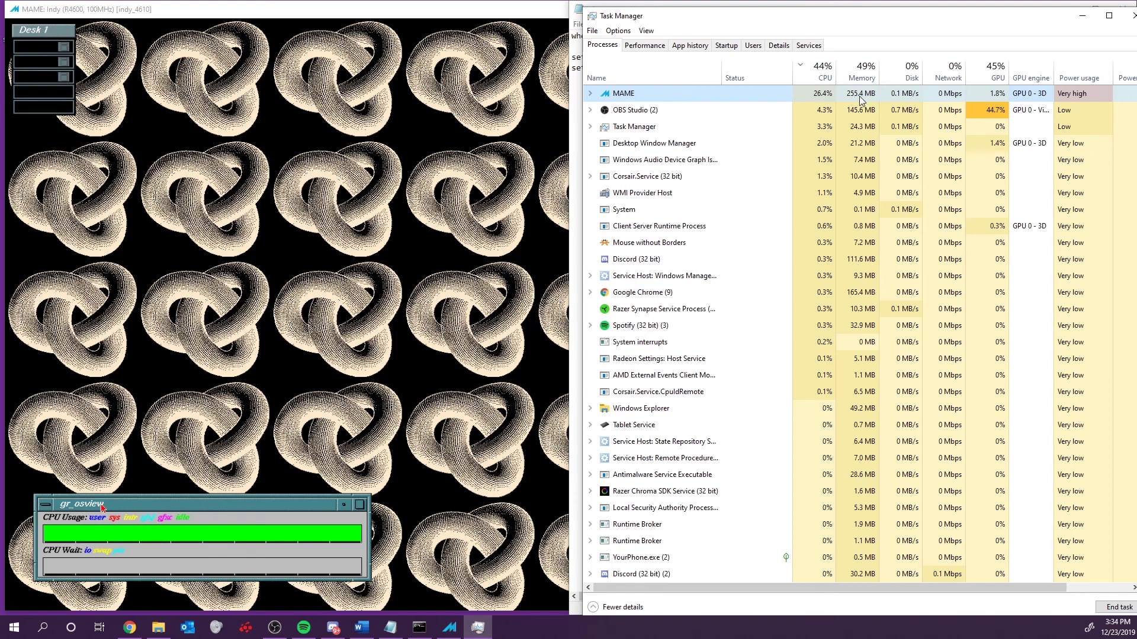
{"action": "left_click", "coordinate": [550, 177]}
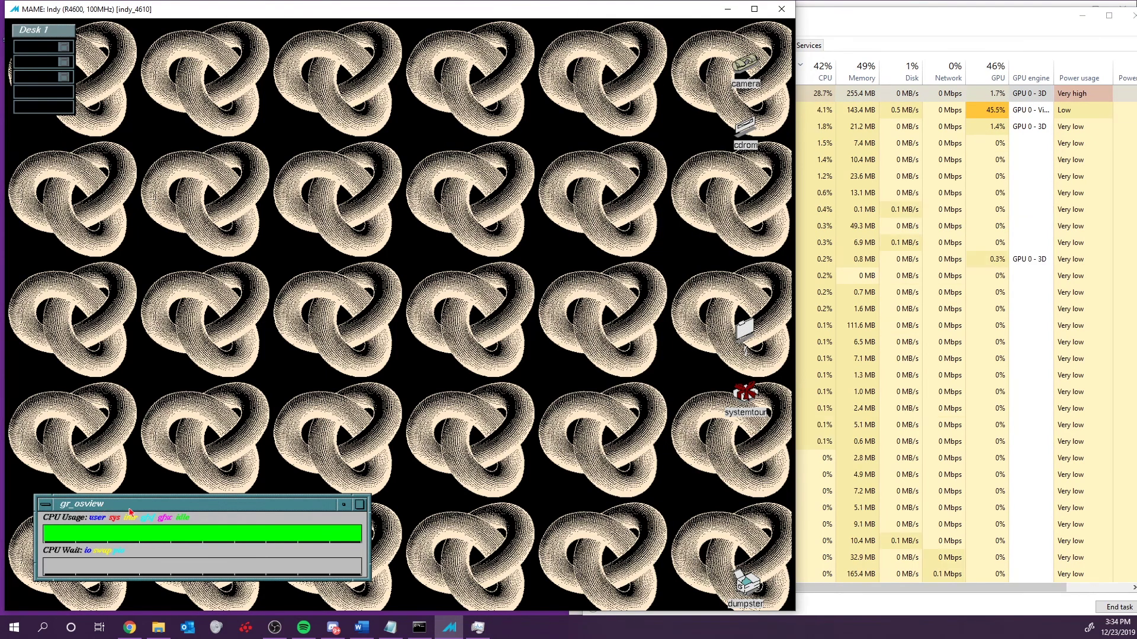
Step: Log out of the IRIX session and log back in with the personal user account
{"action": "right_click", "coordinate": [319, 440]}
{"action": "left_click", "coordinate": [425, 425]}
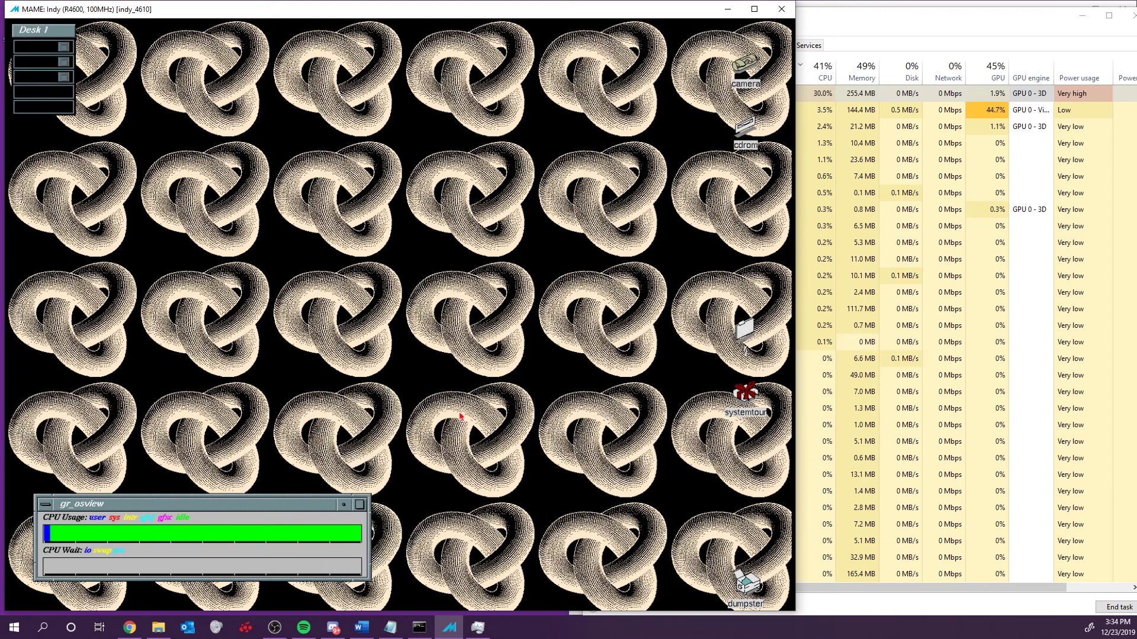
{"action": "right_click", "coordinate": [418, 344]}
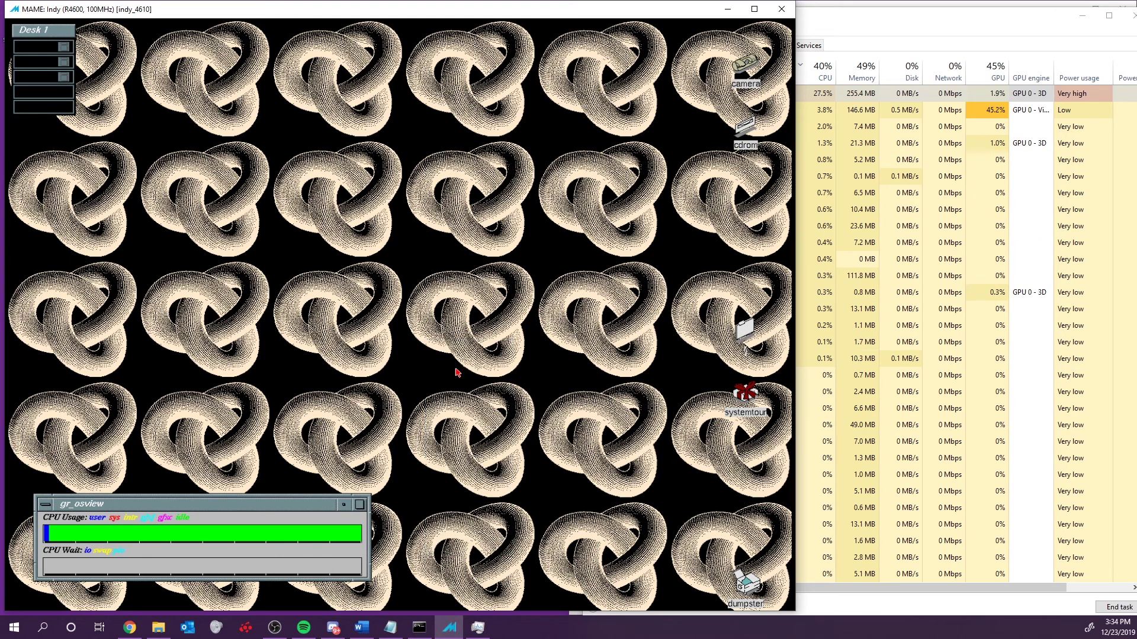
{"action": "left_click", "coordinate": [456, 368]}
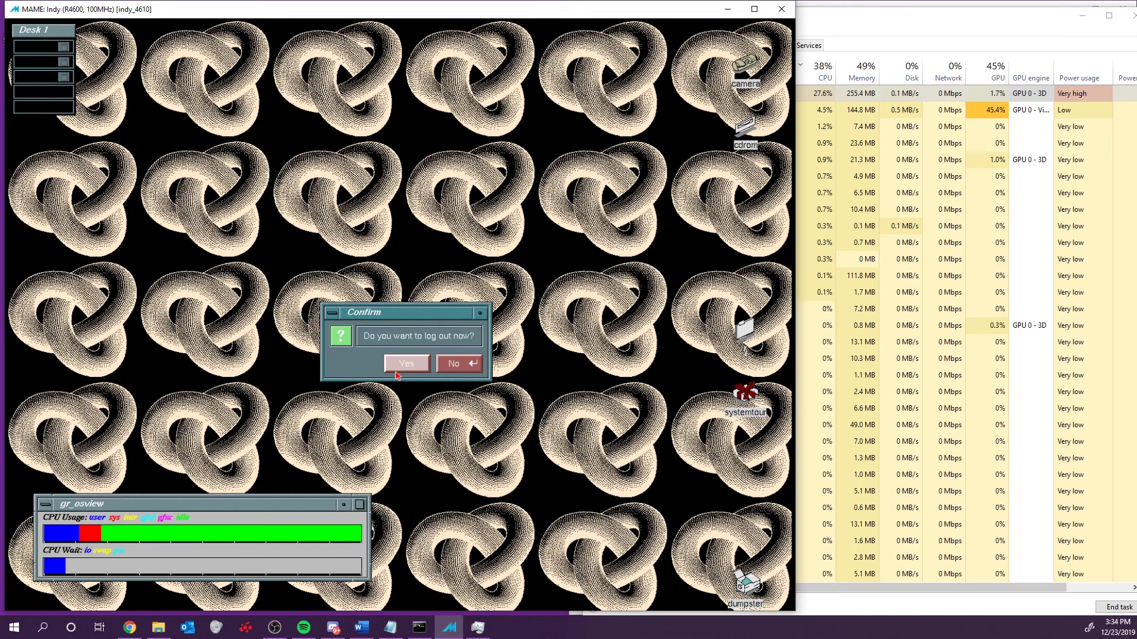
{"action": "left_click", "coordinate": [414, 367]}
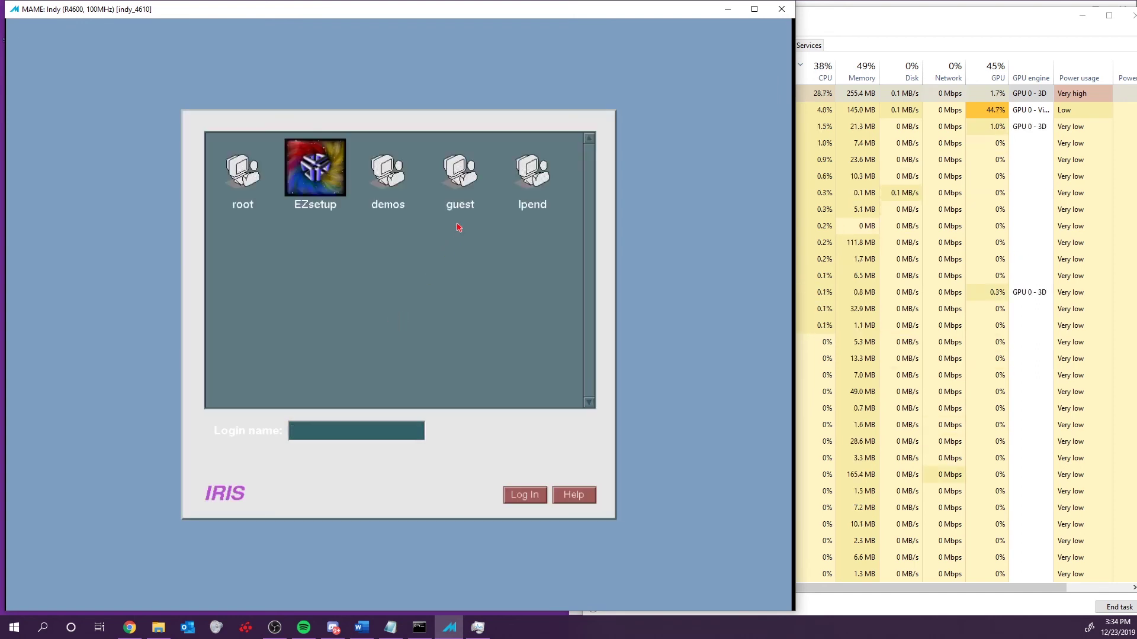
{"action": "left_click", "coordinate": [516, 177]}
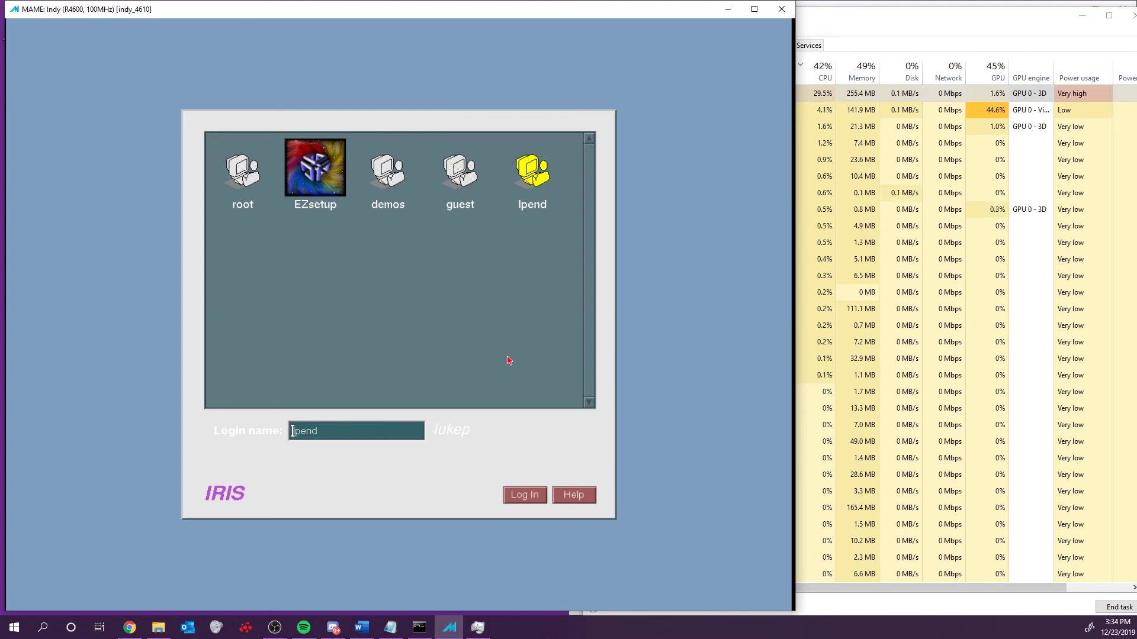
{"action": "left_click", "coordinate": [535, 493]}
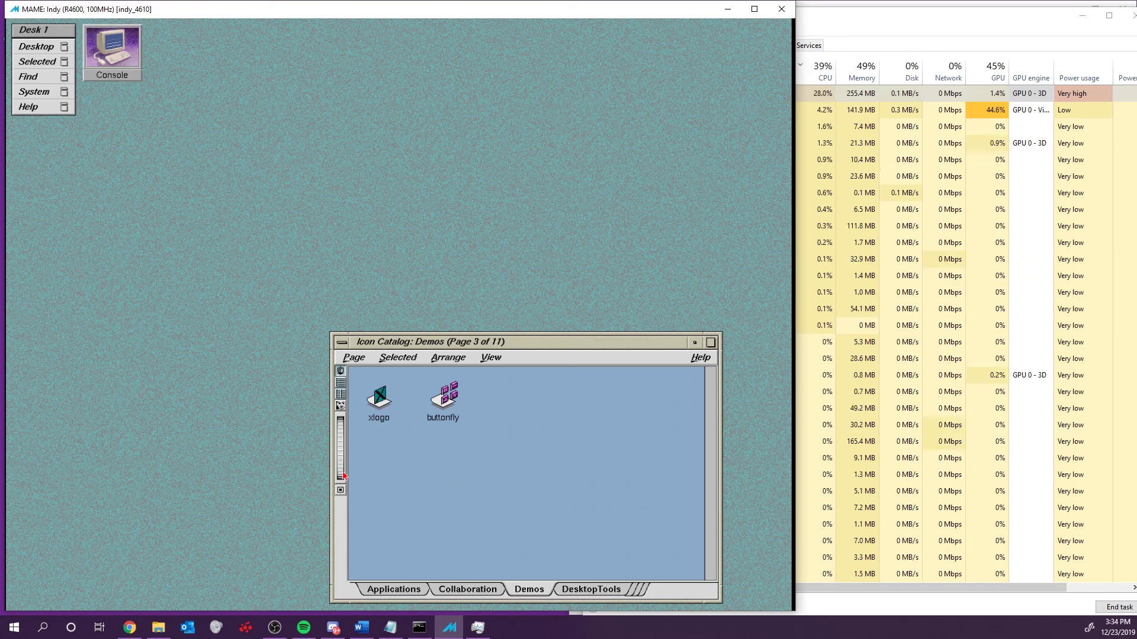
Step: Switch to Task Manager and sort the processes by highest CPU usage to examine MAME's load
{"action": "key", "text": "alt+Tab"}
{"action": "left_click", "coordinate": [810, 78]}
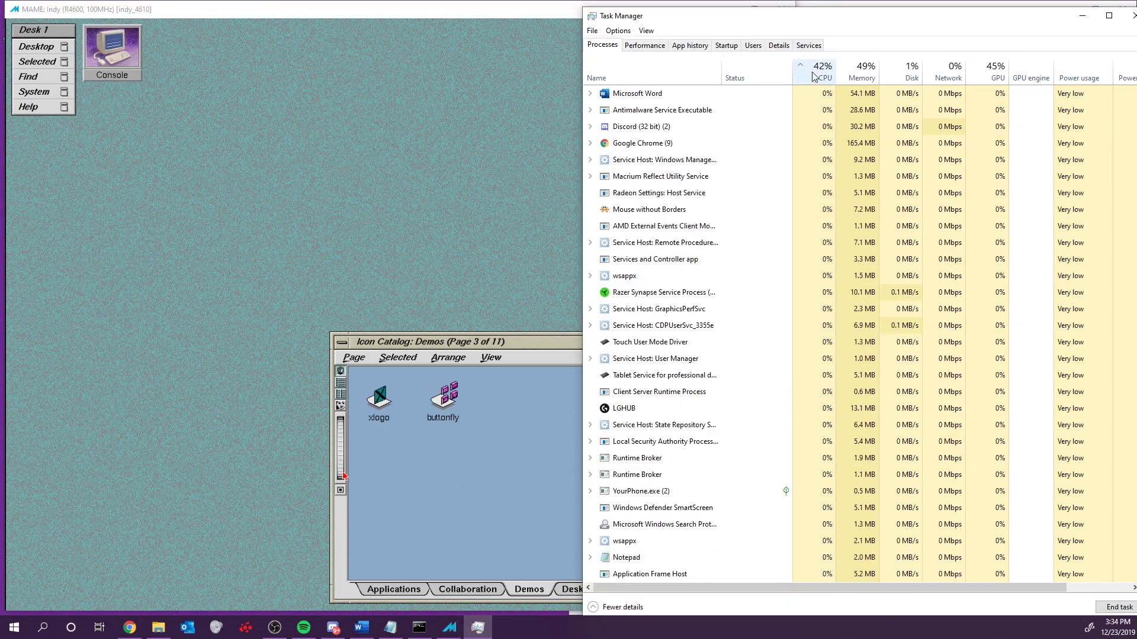
{"action": "left_click", "coordinate": [811, 77]}
{"action": "left_click", "coordinate": [812, 78]}
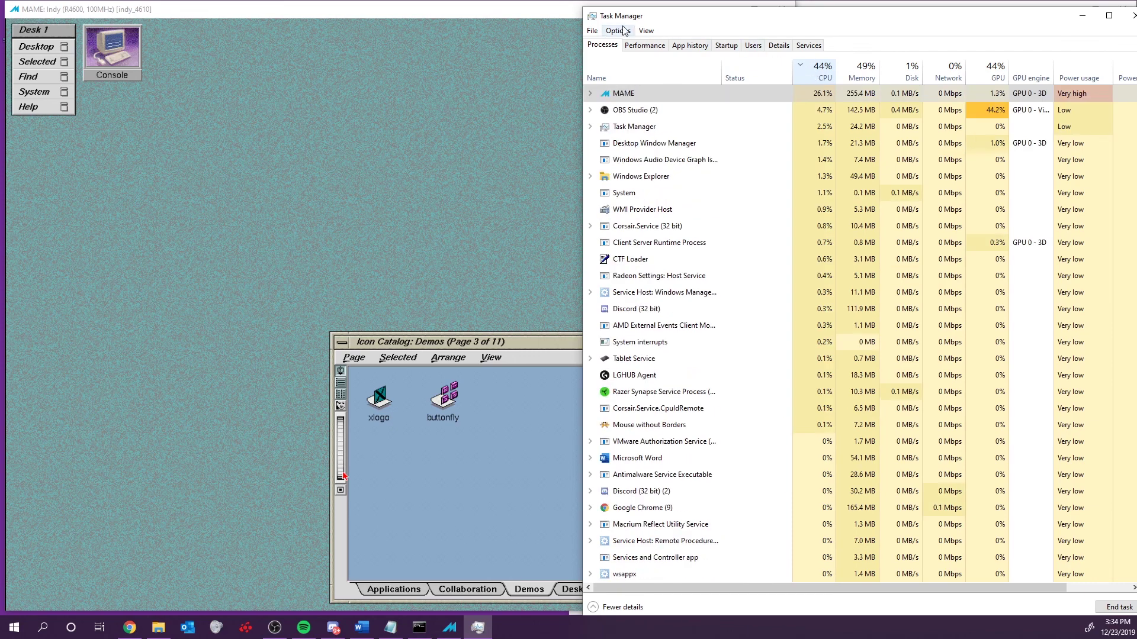
Step: View the CPU performance graphs in Task Manager and close it to return to the emulated desktop
{"action": "left_click", "coordinate": [644, 45]}
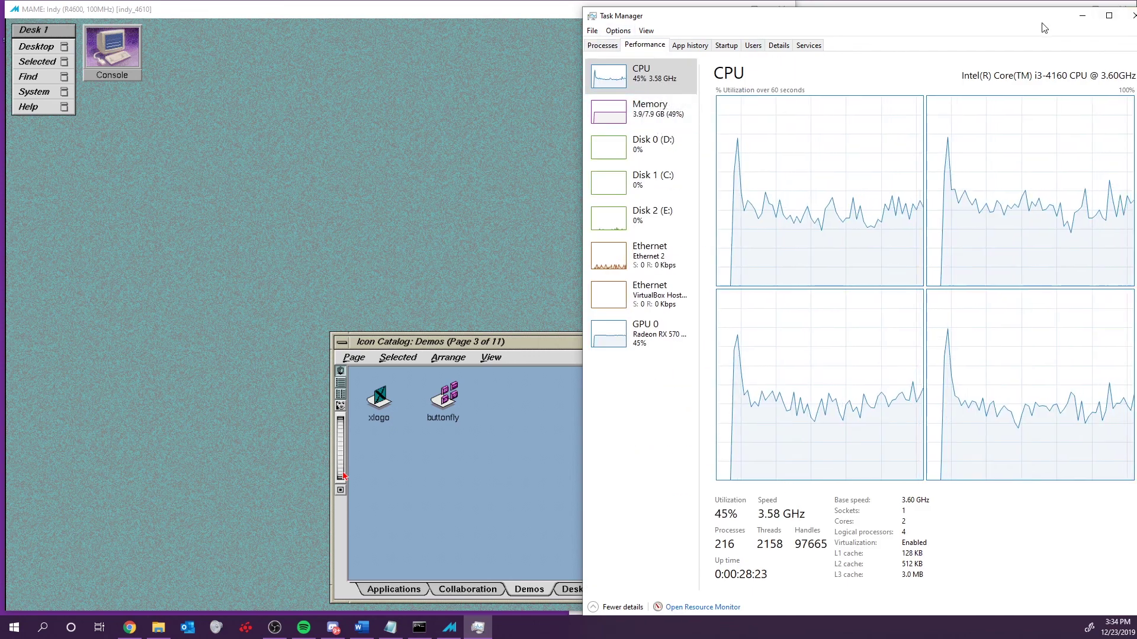
{"action": "left_click", "coordinate": [1132, 15]}
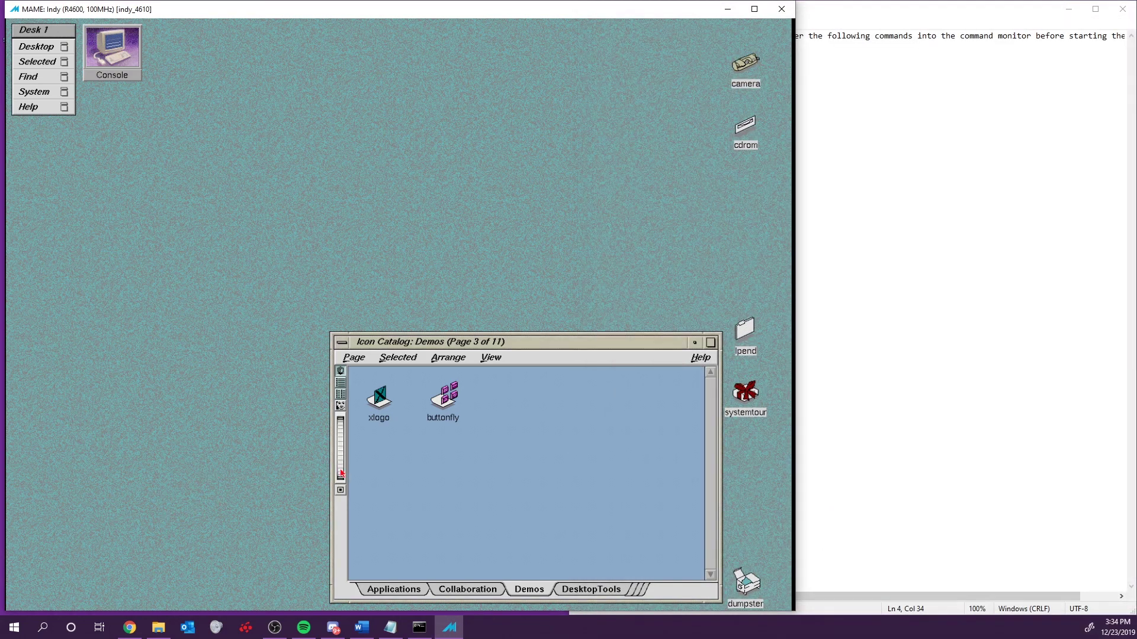
Step: Enlarge the Demos icons in the Icon Catalog, and close the Netscape welcome window and the Icon Catalog
{"action": "mouse_move", "coordinate": [337, 464]}
{"action": "left_mouse_down"}
{"action": "mouse_move", "coordinate": [337, 438]}
{"action": "mouse_move", "coordinate": [337, 472]}
{"action": "left_mouse_up"}
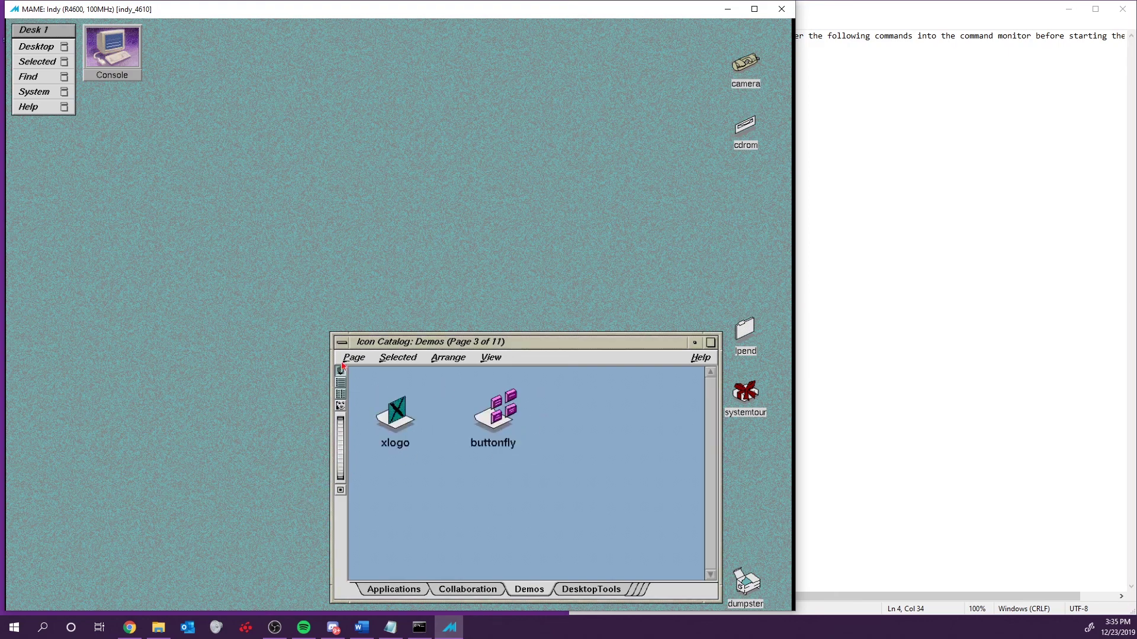
{"action": "left_click", "coordinate": [341, 342]}
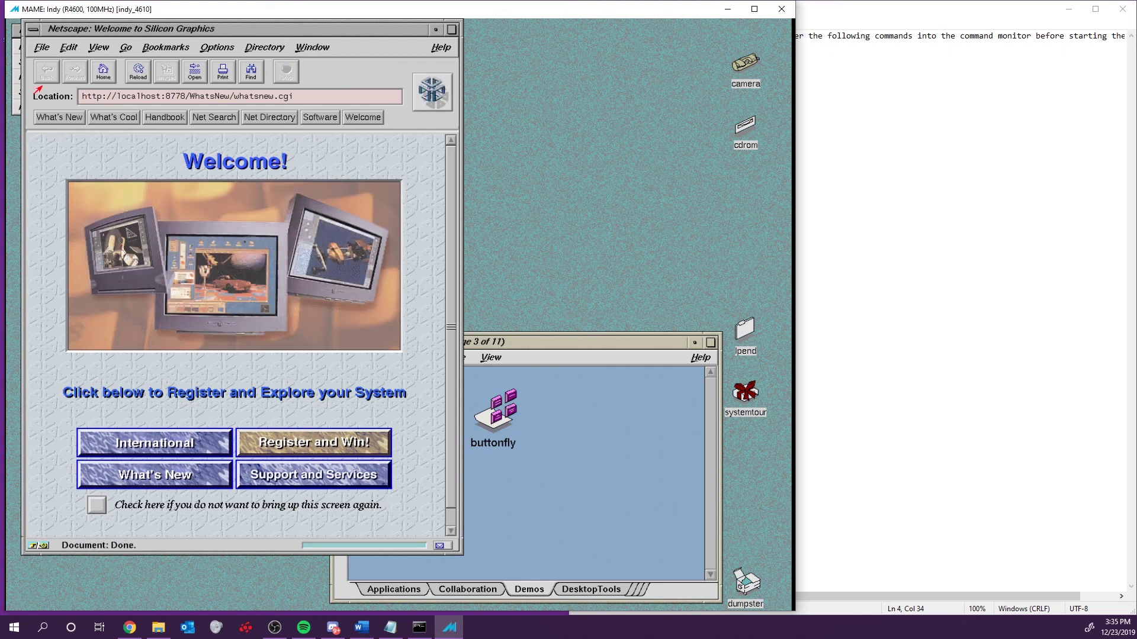
{"action": "left_click", "coordinate": [31, 29]}
{"action": "left_click", "coordinate": [44, 144]}
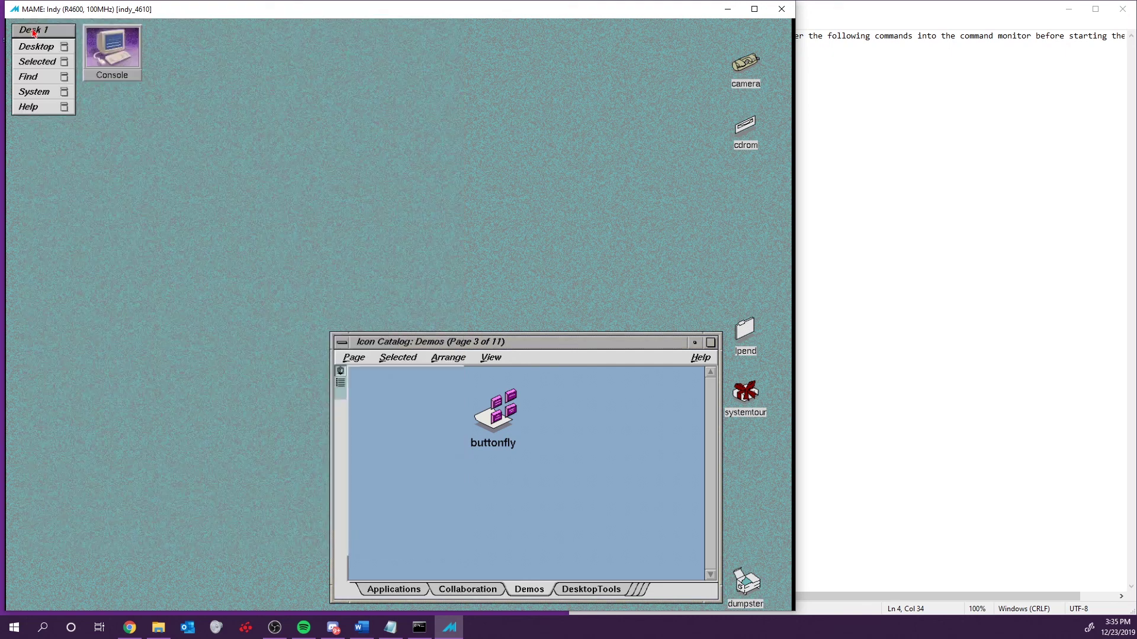
{"action": "double_click", "coordinate": [342, 344]}
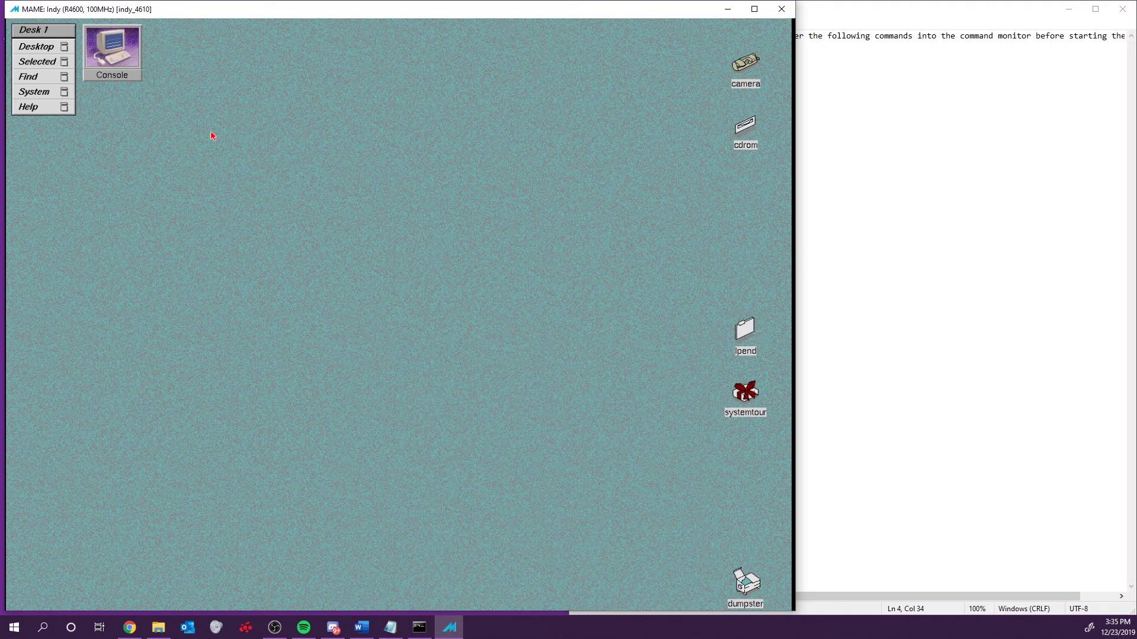
Step: Shut down the IRIX system without the power-off option, moving the shutdown dialog clear of the Desk 1 toolchest before confirming
{"action": "right_click", "coordinate": [231, 147]}
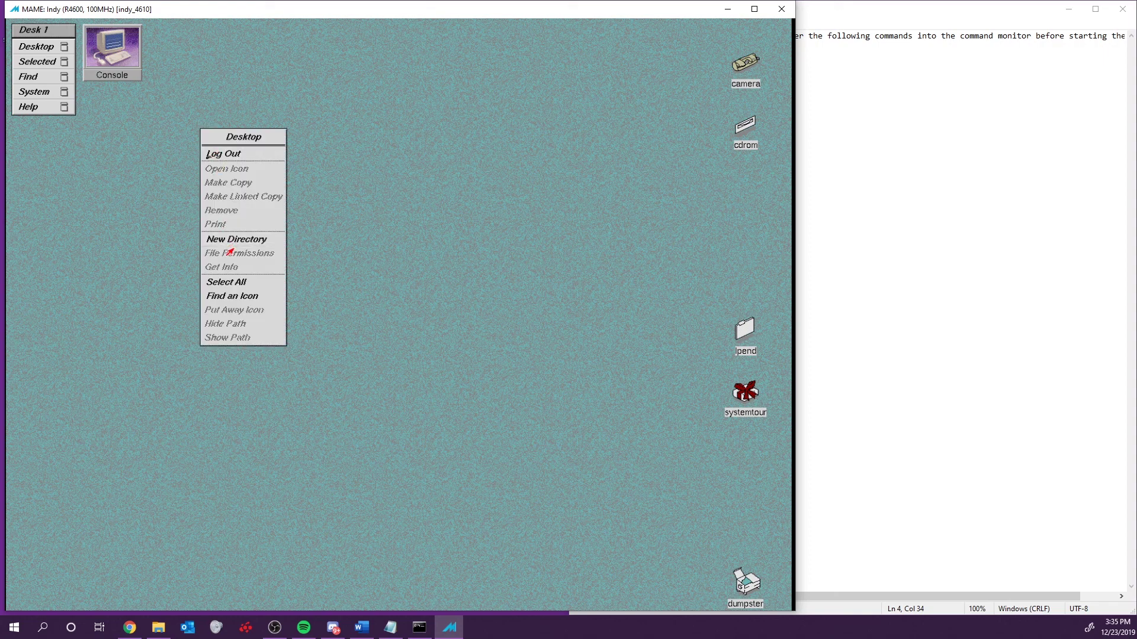
{"action": "left_click_drag", "start_coordinate": [152, 209], "coordinate": [99, 175]}
{"action": "left_click", "coordinate": [49, 91]}
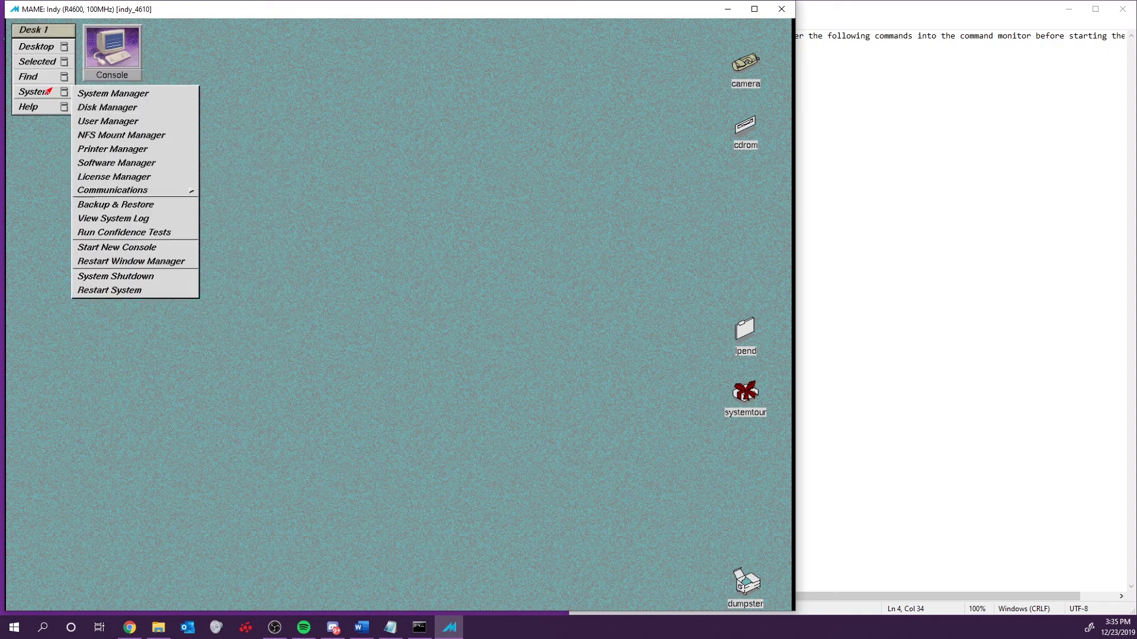
{"action": "left_click", "coordinate": [141, 282]}
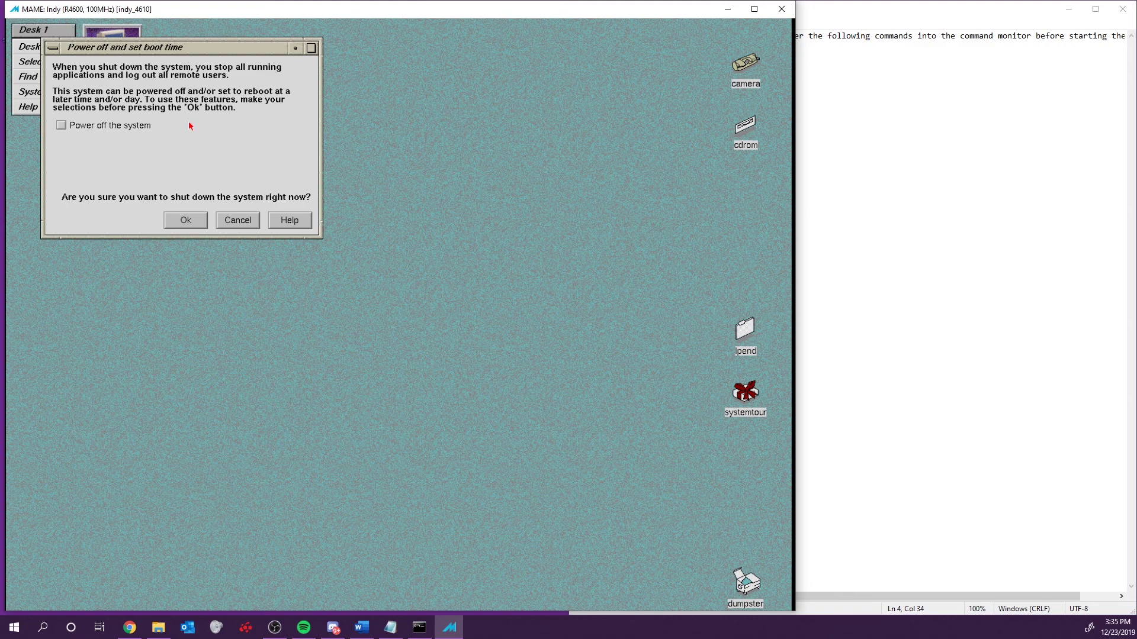
{"action": "left_click_drag", "start_coordinate": [223, 55], "coordinate": [345, 83]}
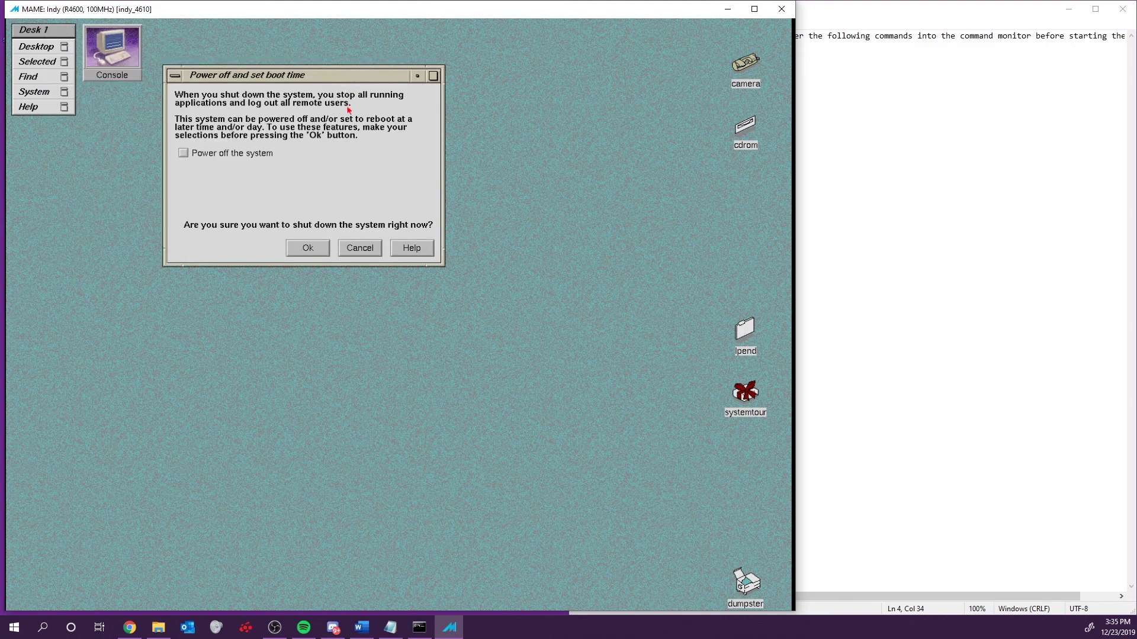
{"action": "left_click", "coordinate": [317, 251]}
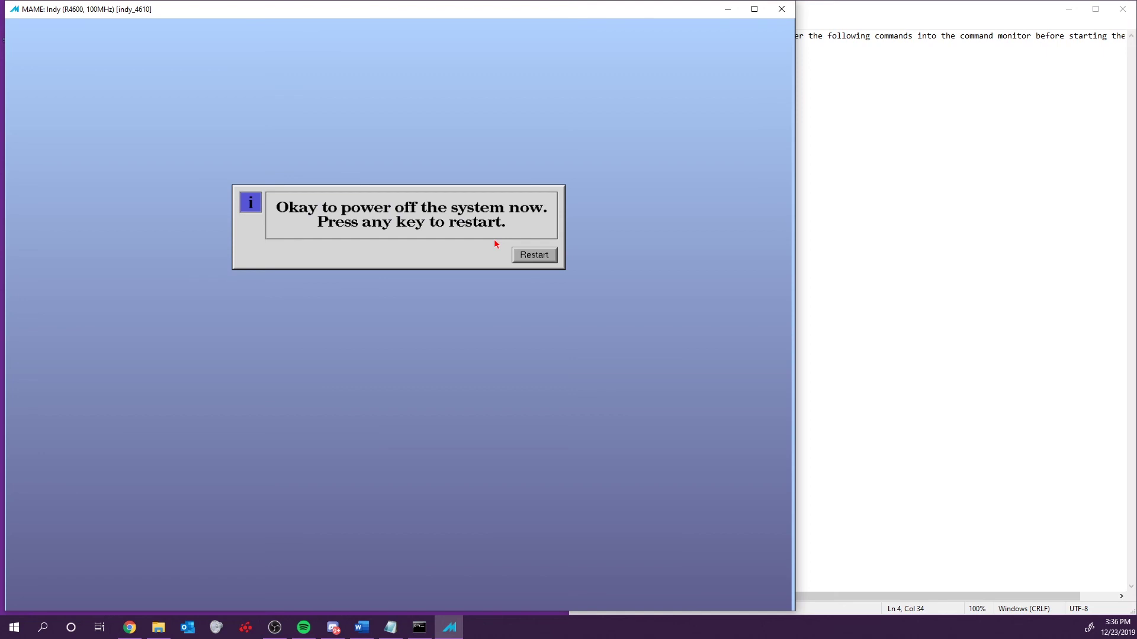
Step: Restart the emulated Indy and stop its startup for maintenance
{"action": "left_click", "coordinate": [534, 255]}
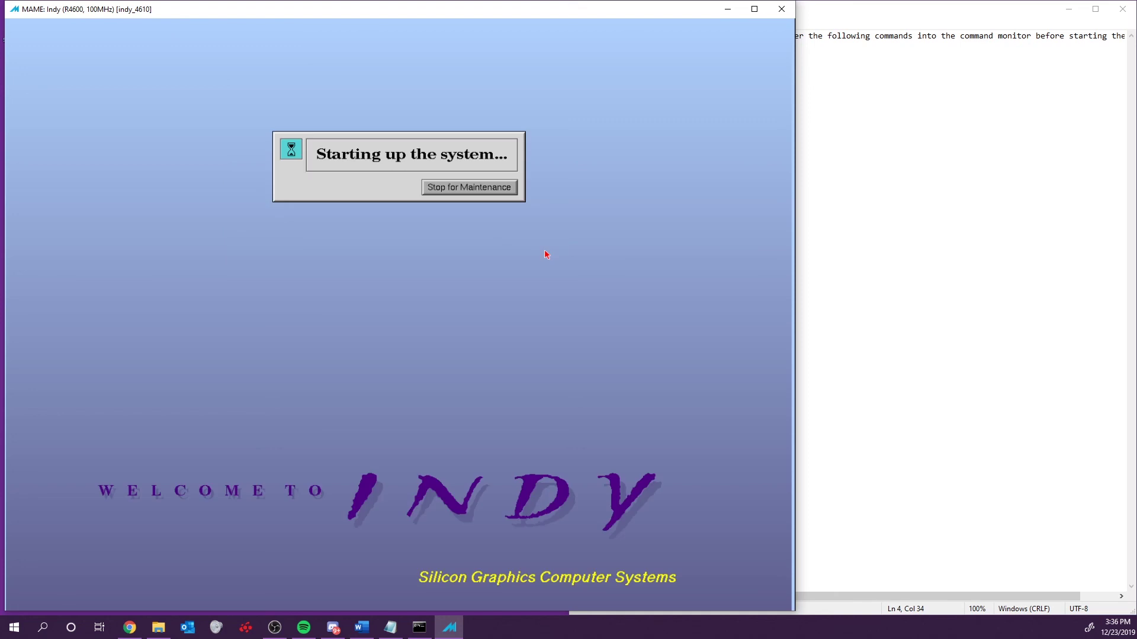
{"action": "left_click", "coordinate": [465, 187]}
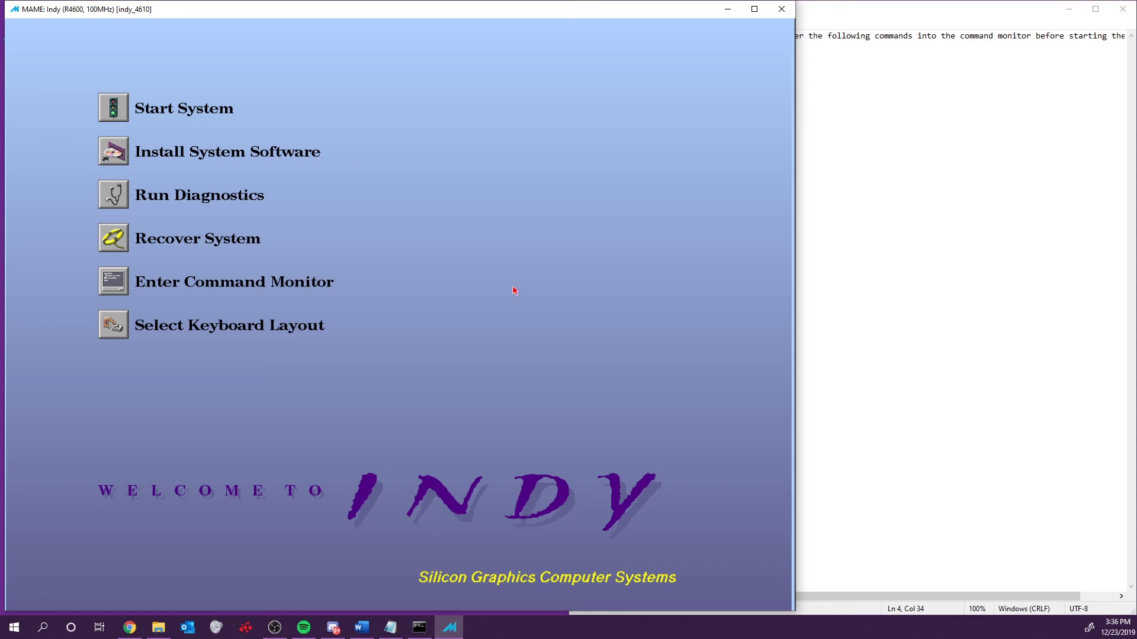
Step: Switch to the information notes in Notepad to review the setenv commands for the command monitor
{"action": "key", "text": "alt+Tab"}
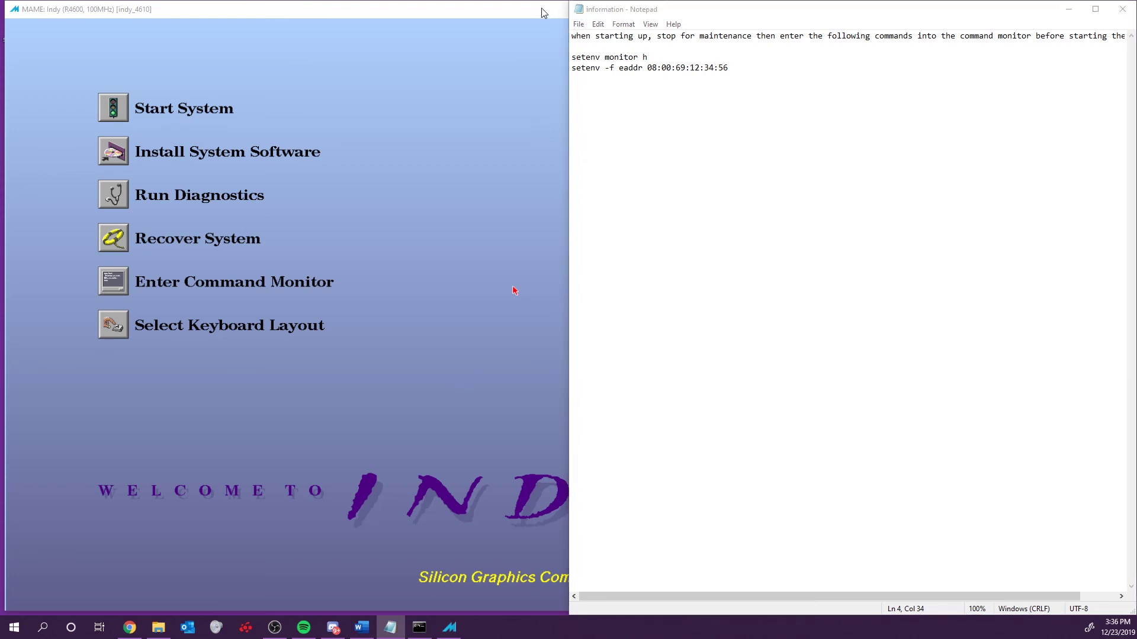
{"action": "left_click", "coordinate": [540, 9]}
{"action": "key", "text": "alt+Tab"}
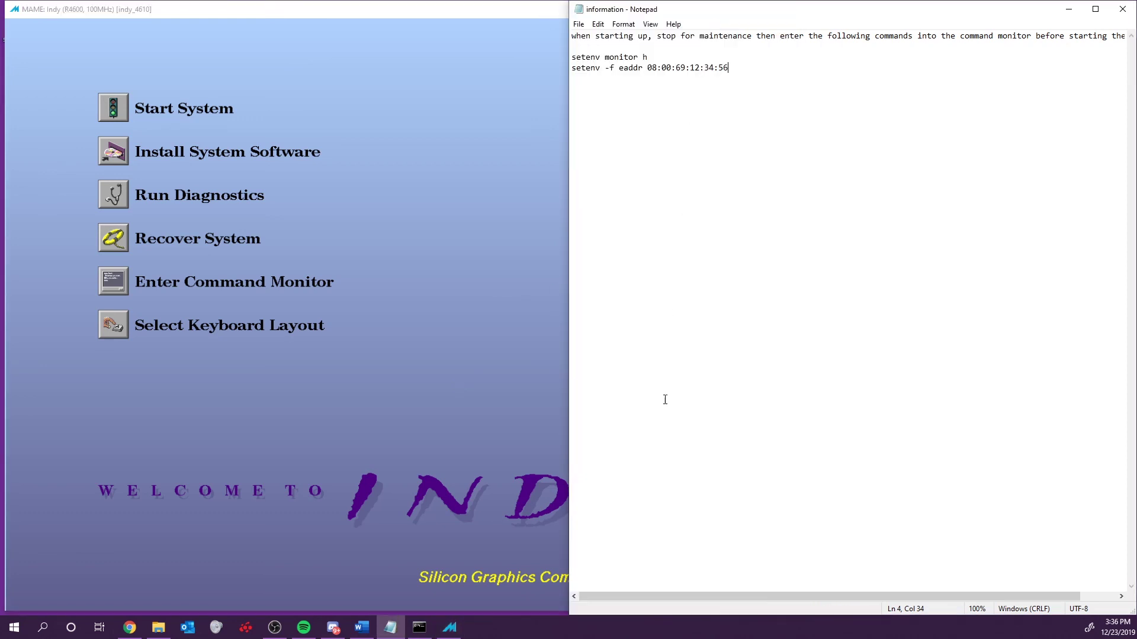